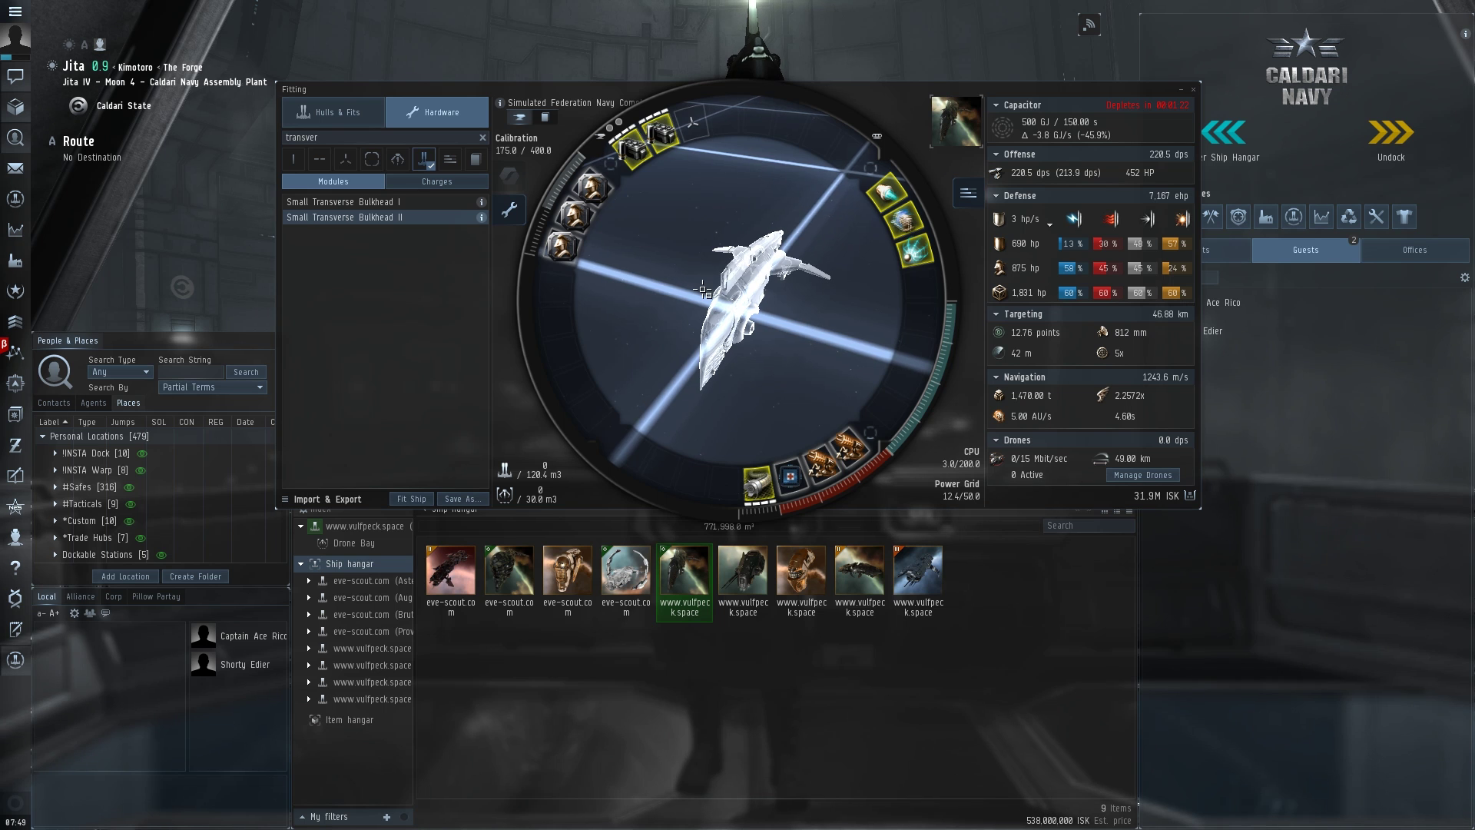
pyautogui.moveTo(693, 349); pyautogui.dragTo(689, 267)
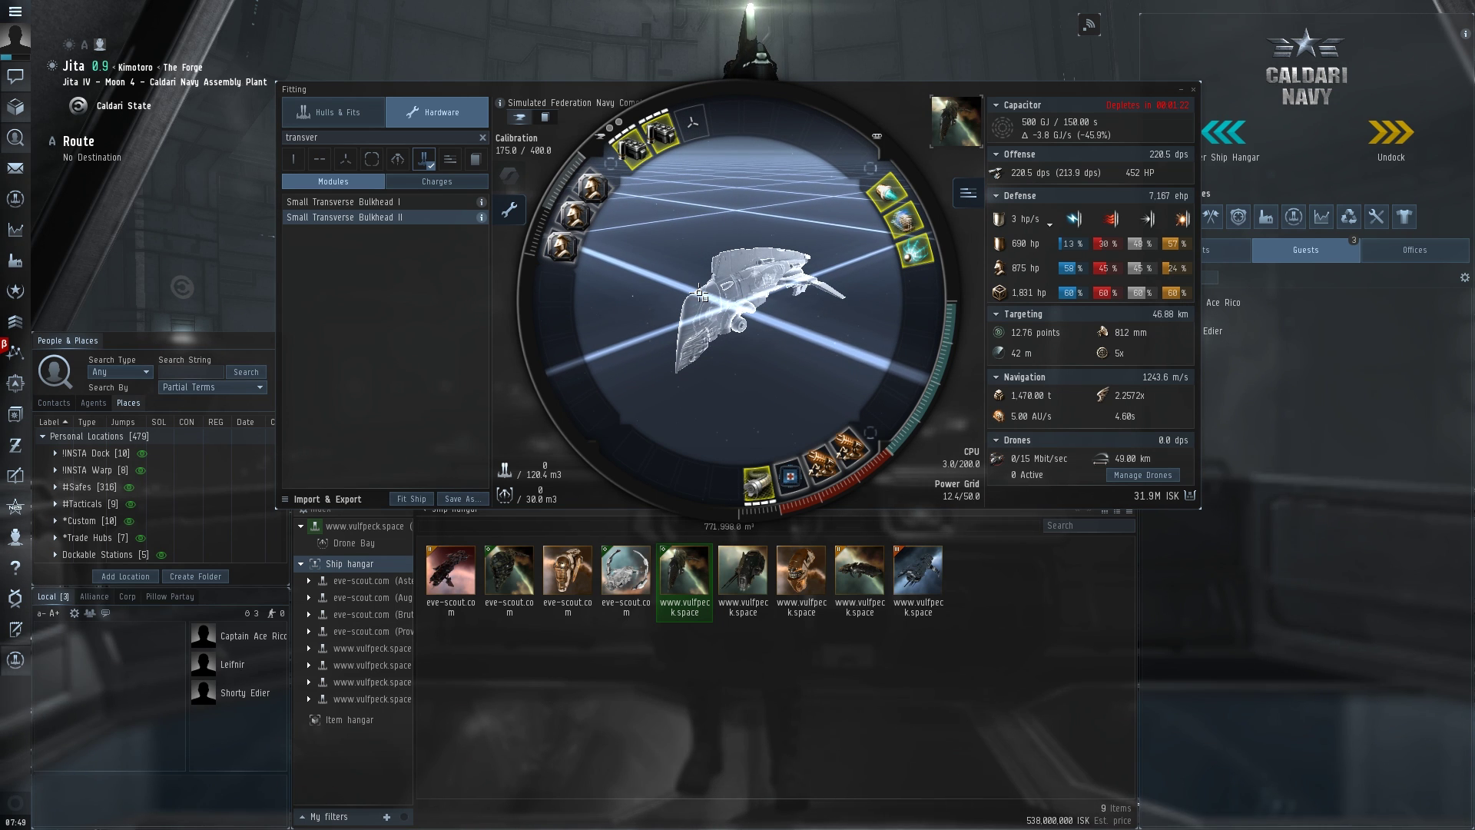
pyautogui.moveTo(700, 295)
pyautogui.mouseDown()
pyautogui.moveTo(797, 312)
pyautogui.moveTo(777, 333)
pyautogui.moveTo(782, 284)
pyautogui.moveTo(771, 327)
pyautogui.moveTo(807, 324)
pyautogui.moveTo(696, 321)
pyautogui.mouseUp()
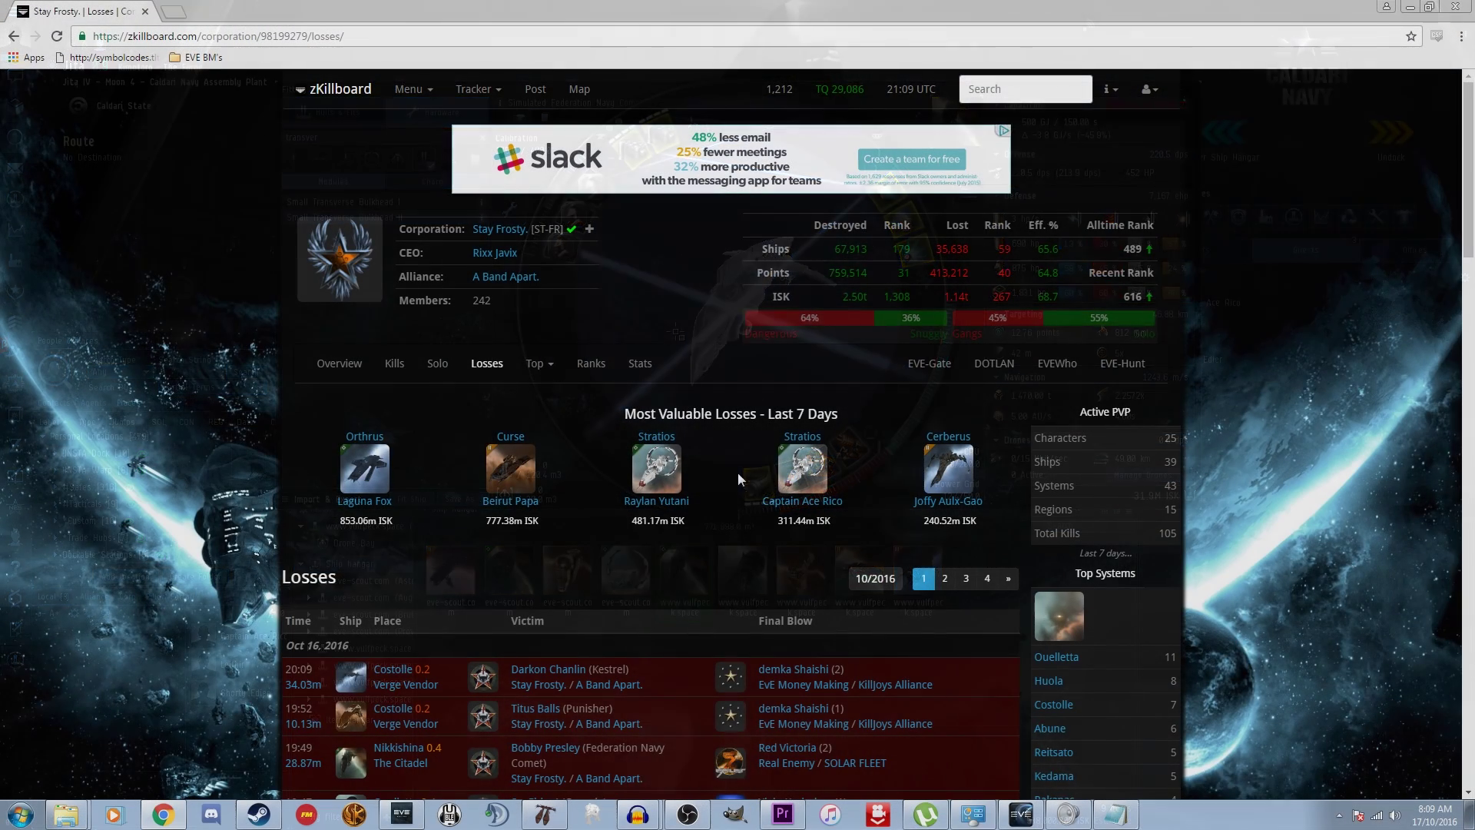
# Open the Augoror Navy Issue and Confessor losses from the Stay Frosty. losses list in separate browser tabs.
pyautogui.scroll(-5, 196, 515)
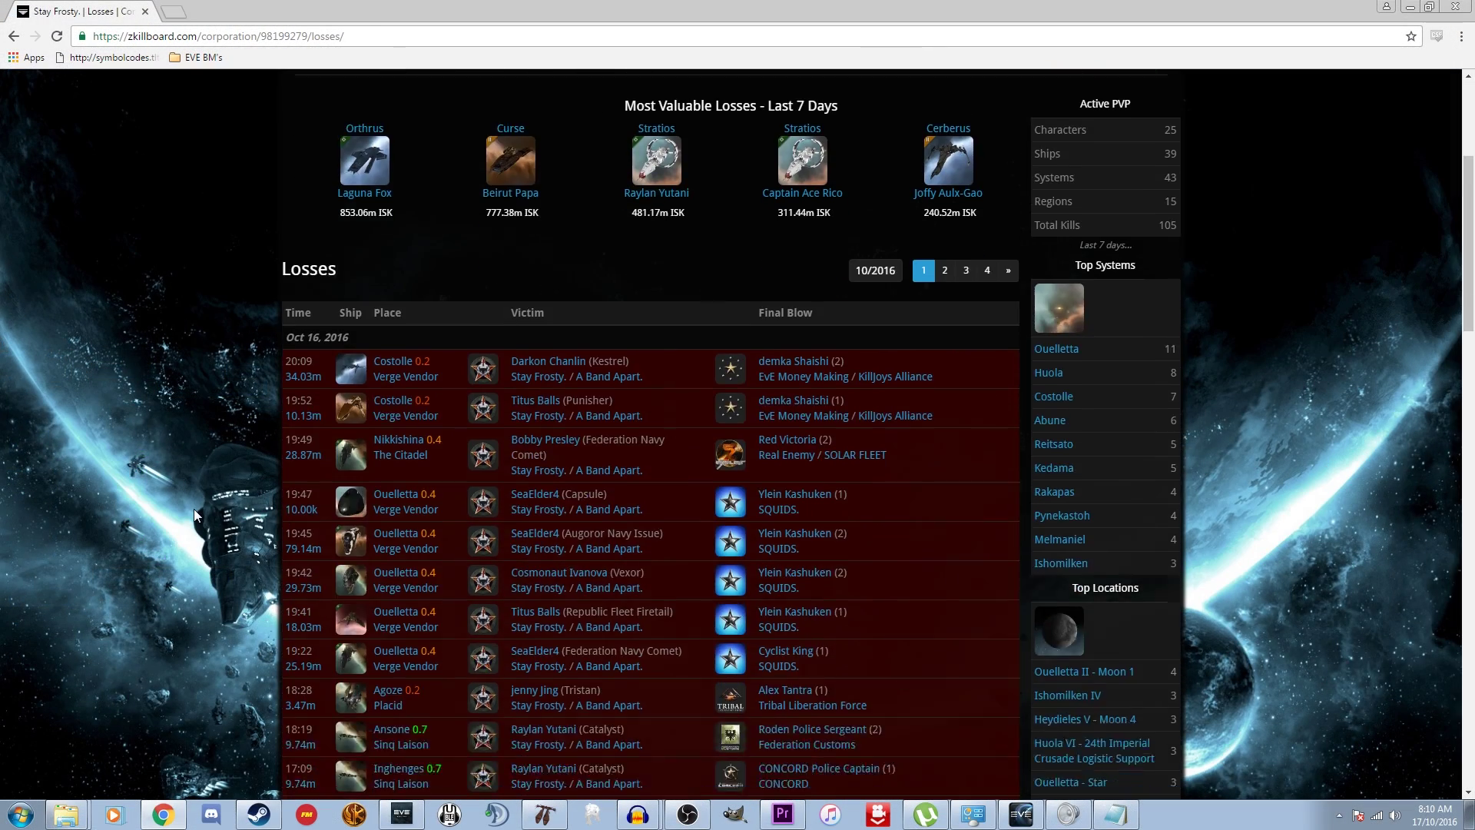
pyautogui.scroll(-2, 193, 508)
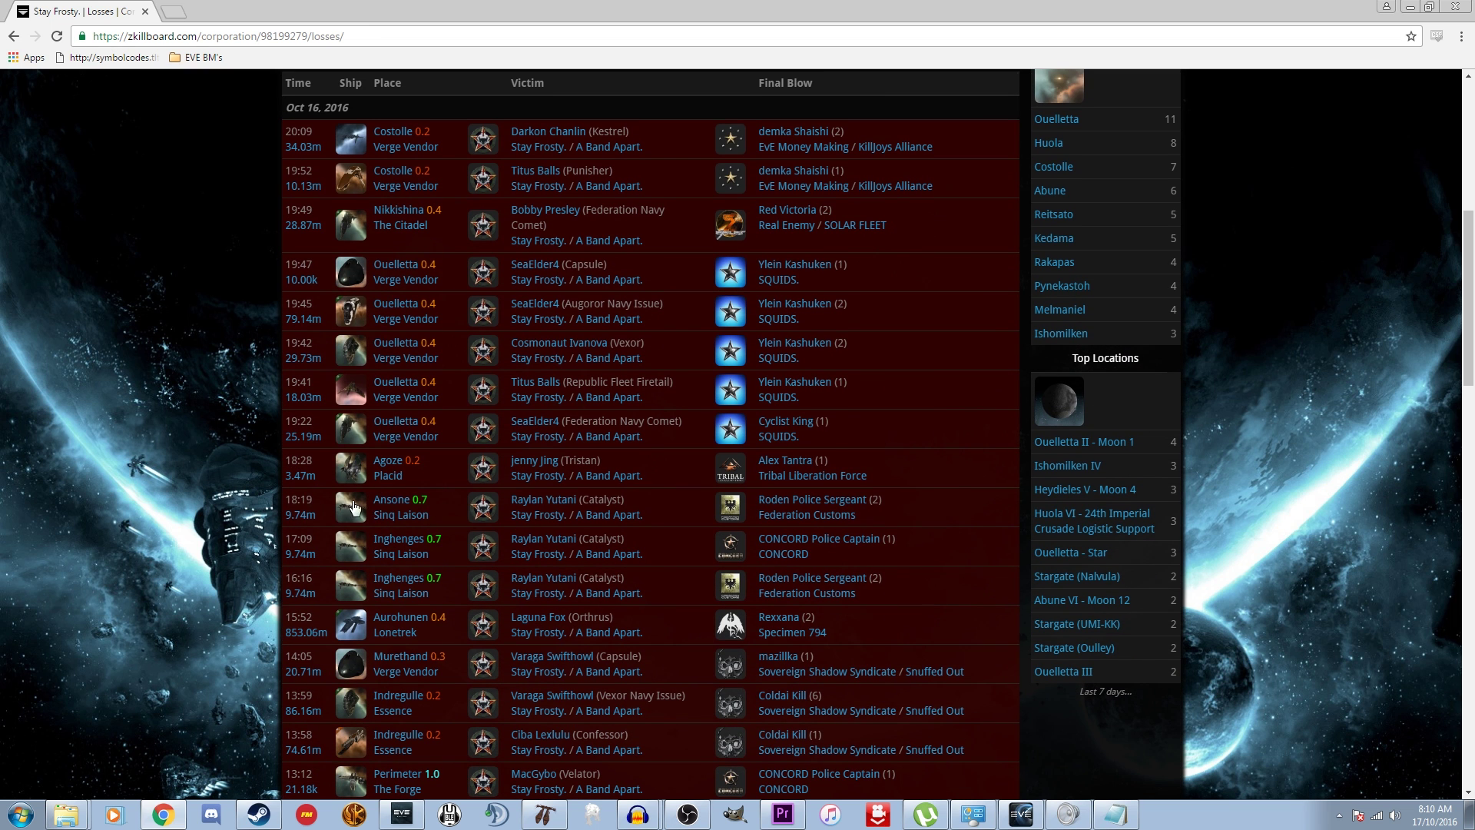
pyautogui.rightClick(349, 307)
pyautogui.click(385, 310)
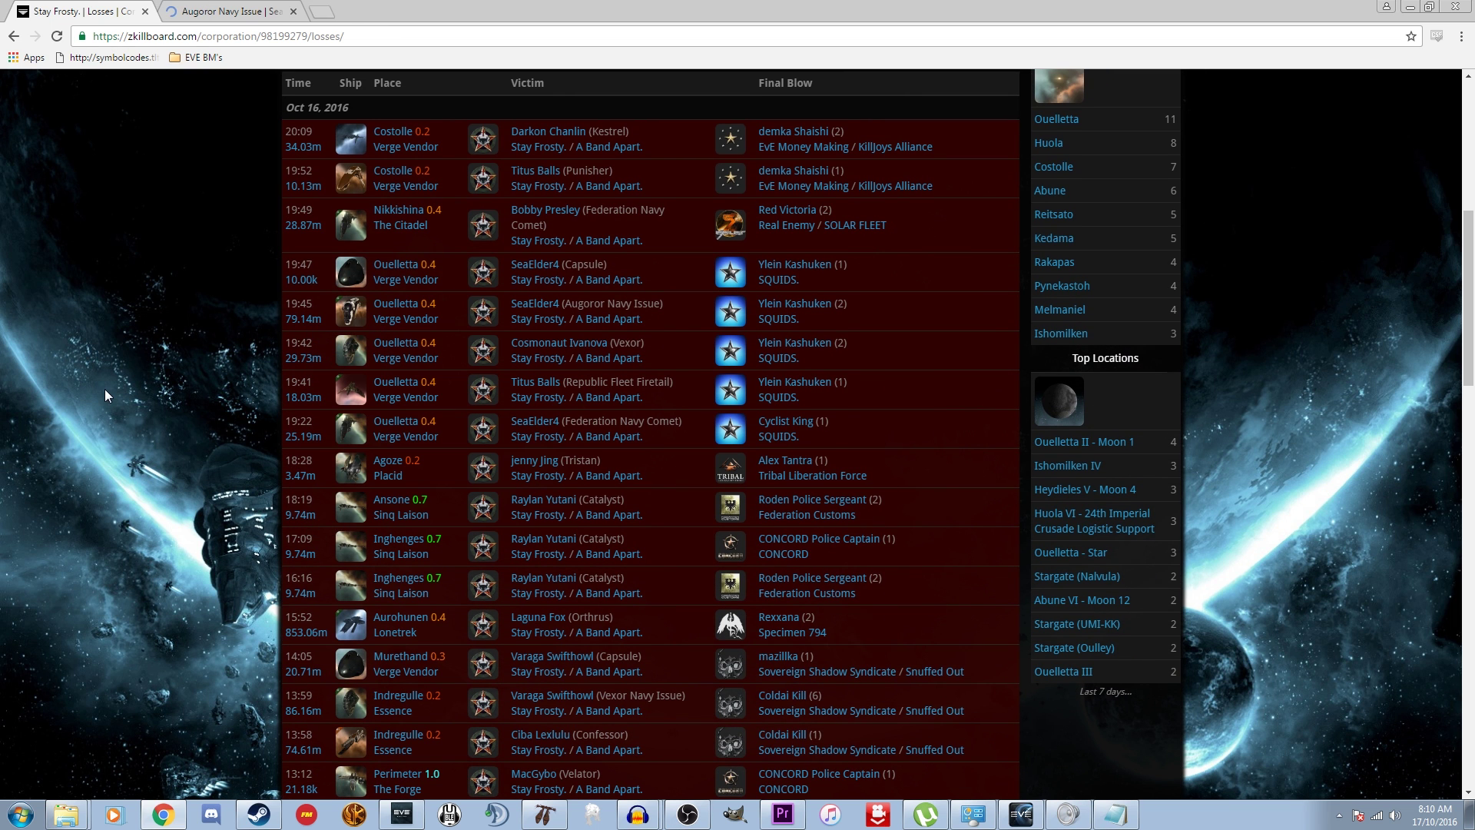
pyautogui.scroll(-4, 105, 389)
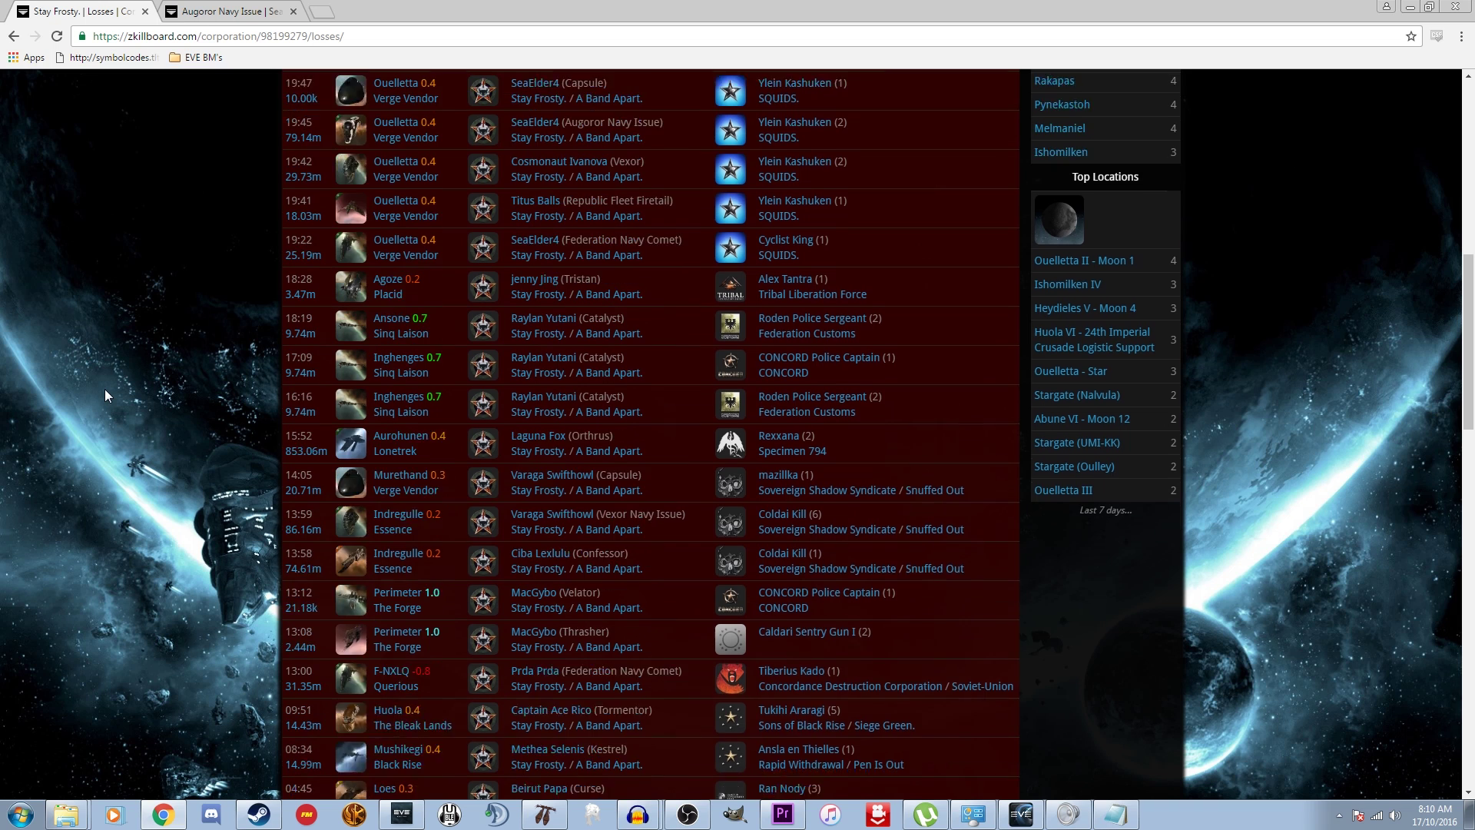
pyautogui.rightClick(355, 442)
pyautogui.click(412, 458)
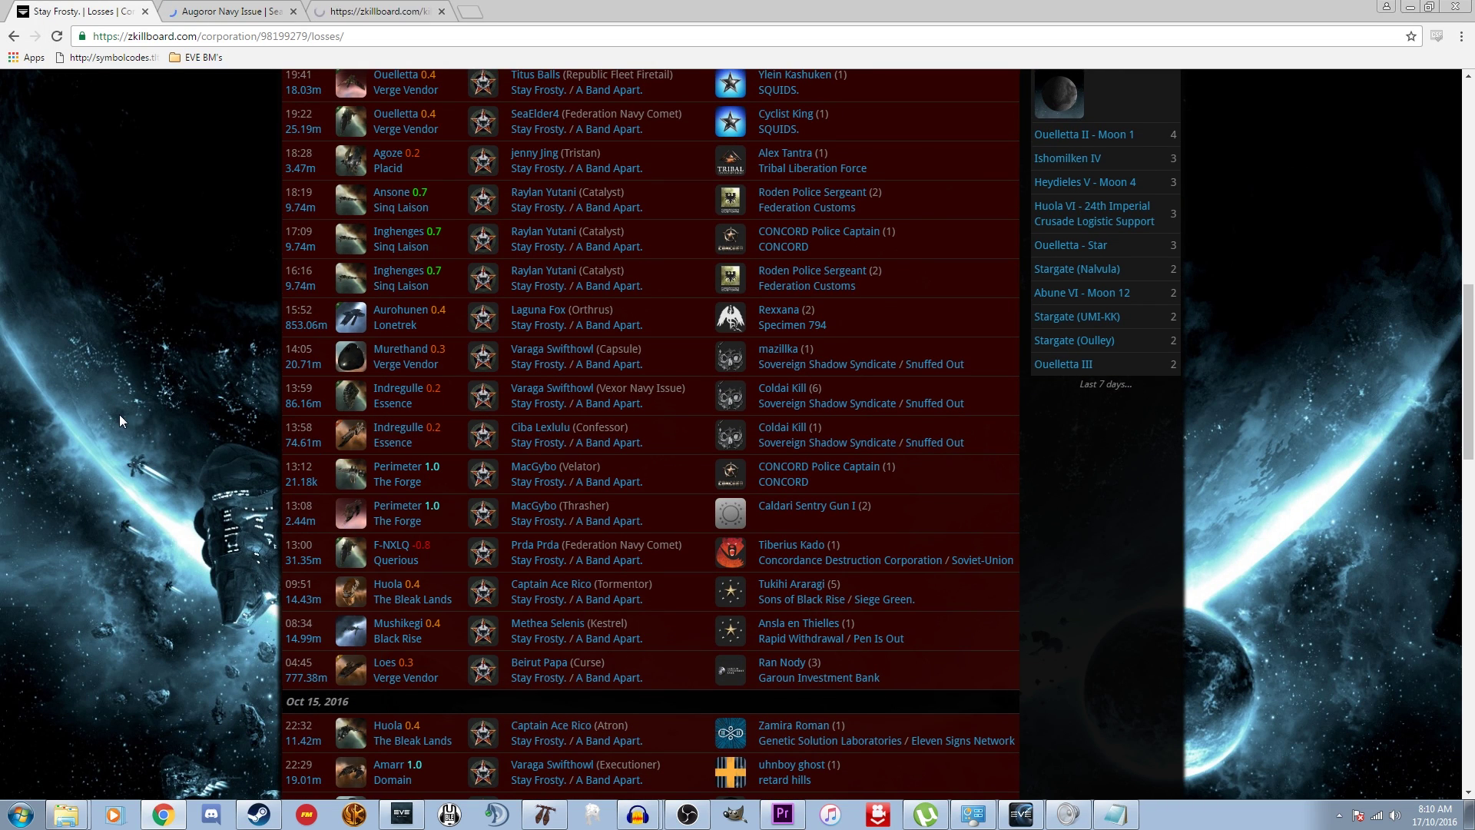
# Examine the fitted modules and rigs on the Augoror Navy Issue and Confessor loss pages.
pyautogui.scroll(-1, 119, 415)
pyautogui.scroll(-3, 119, 420)
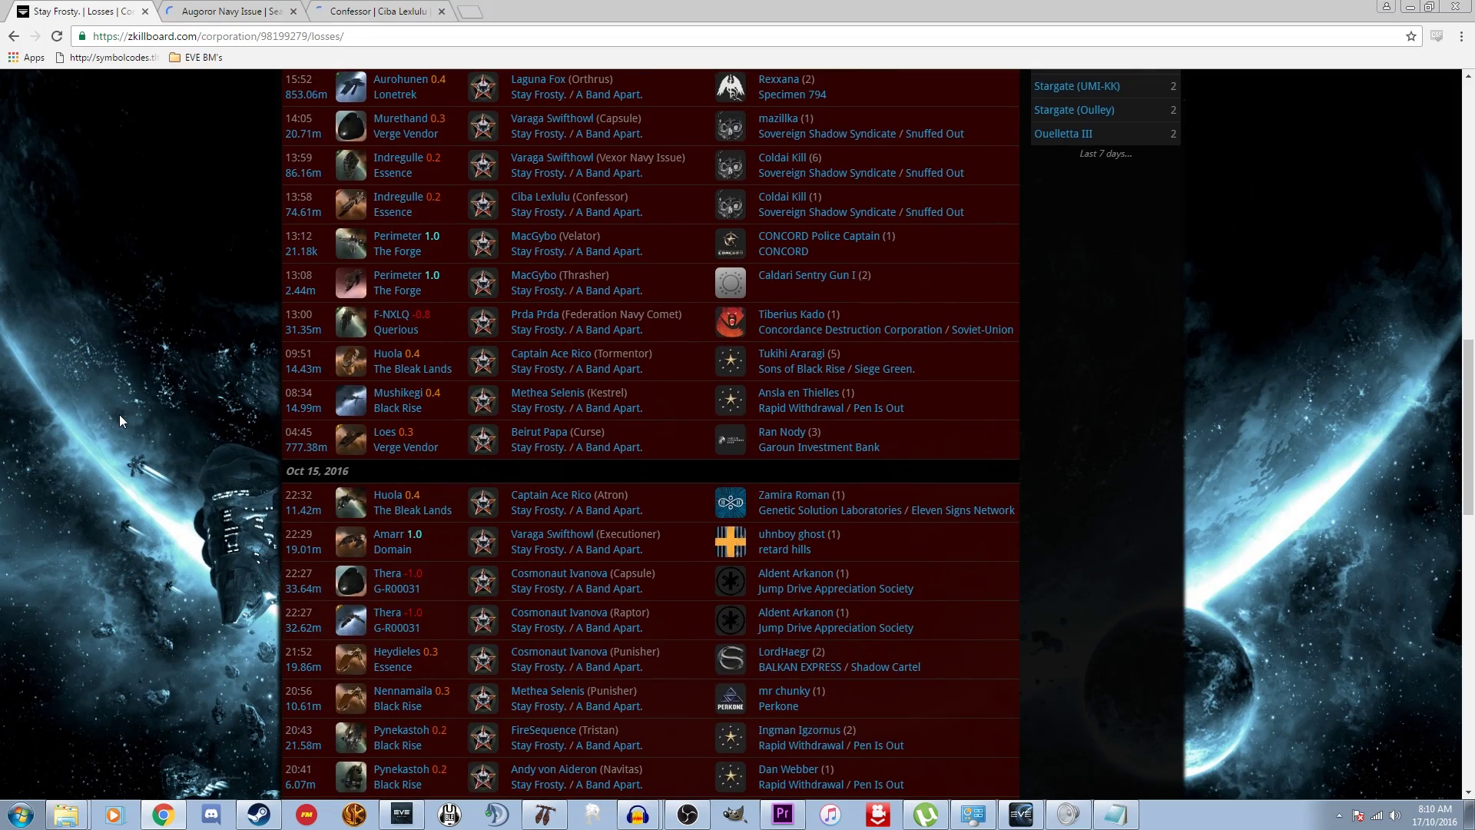
pyautogui.scroll(3, 119, 420)
pyautogui.scroll(3, 119, 420)
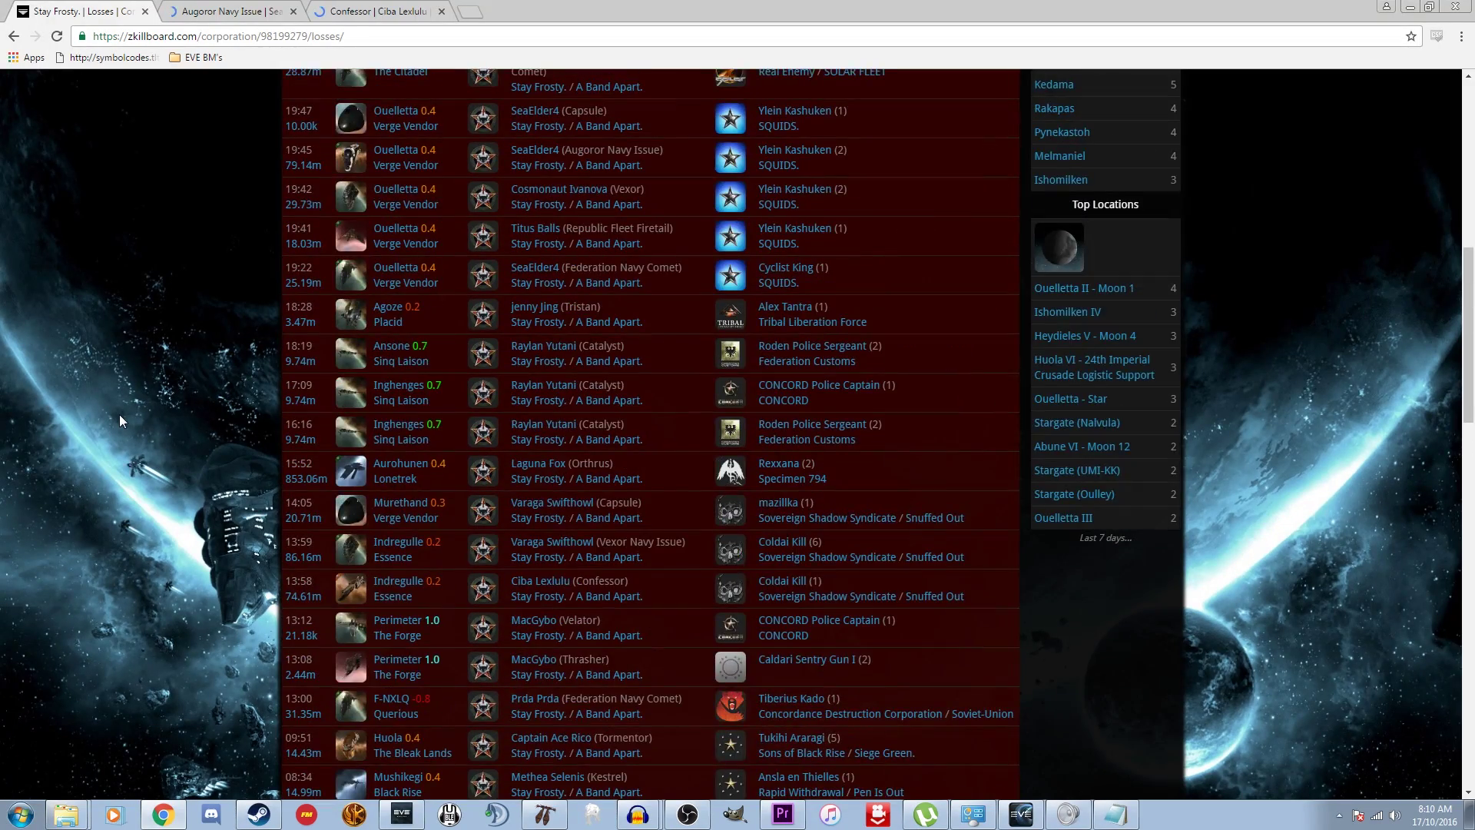
pyautogui.scroll(7, 119, 419)
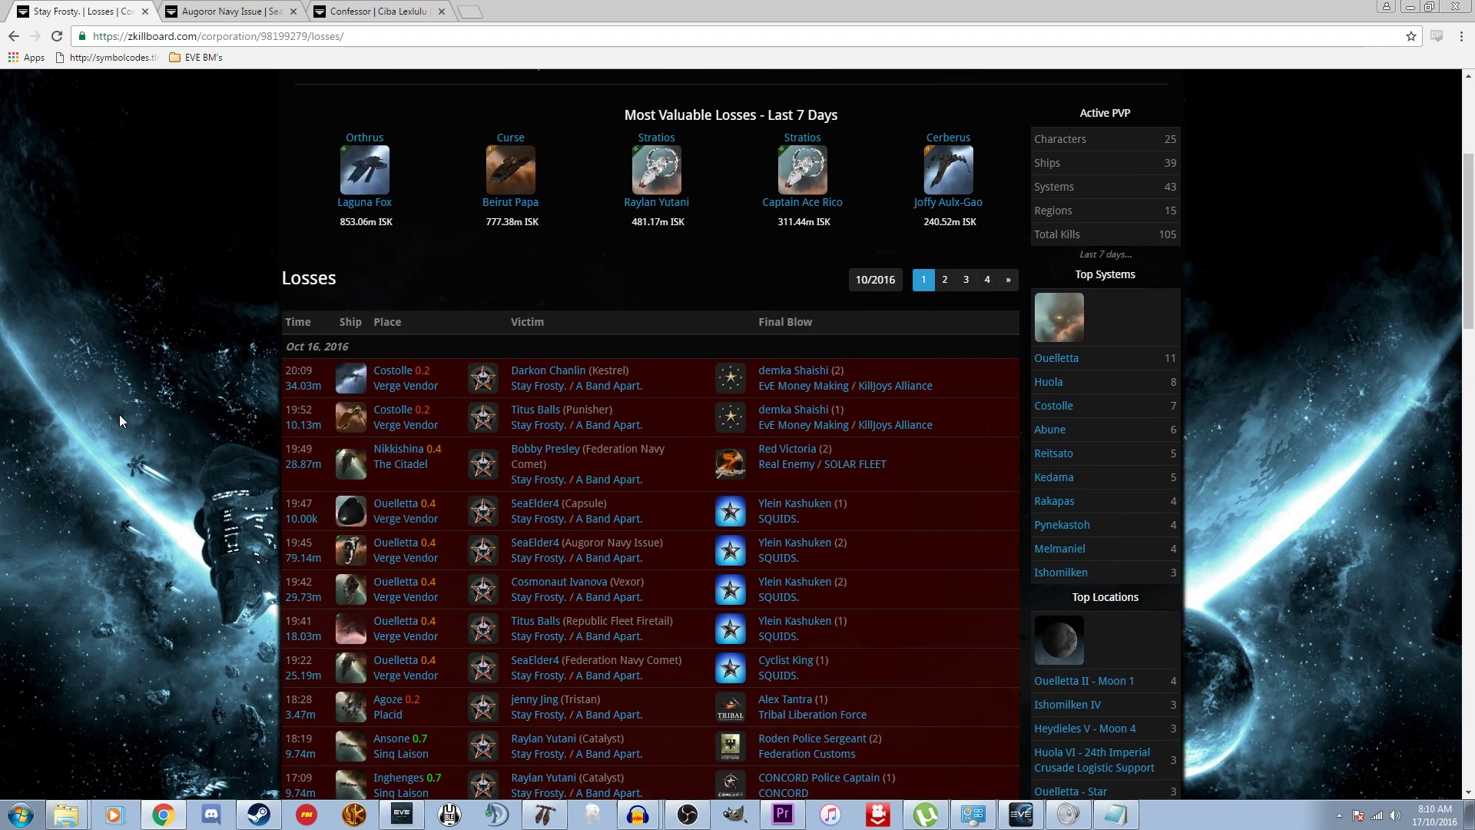
pyautogui.scroll(2, 119, 420)
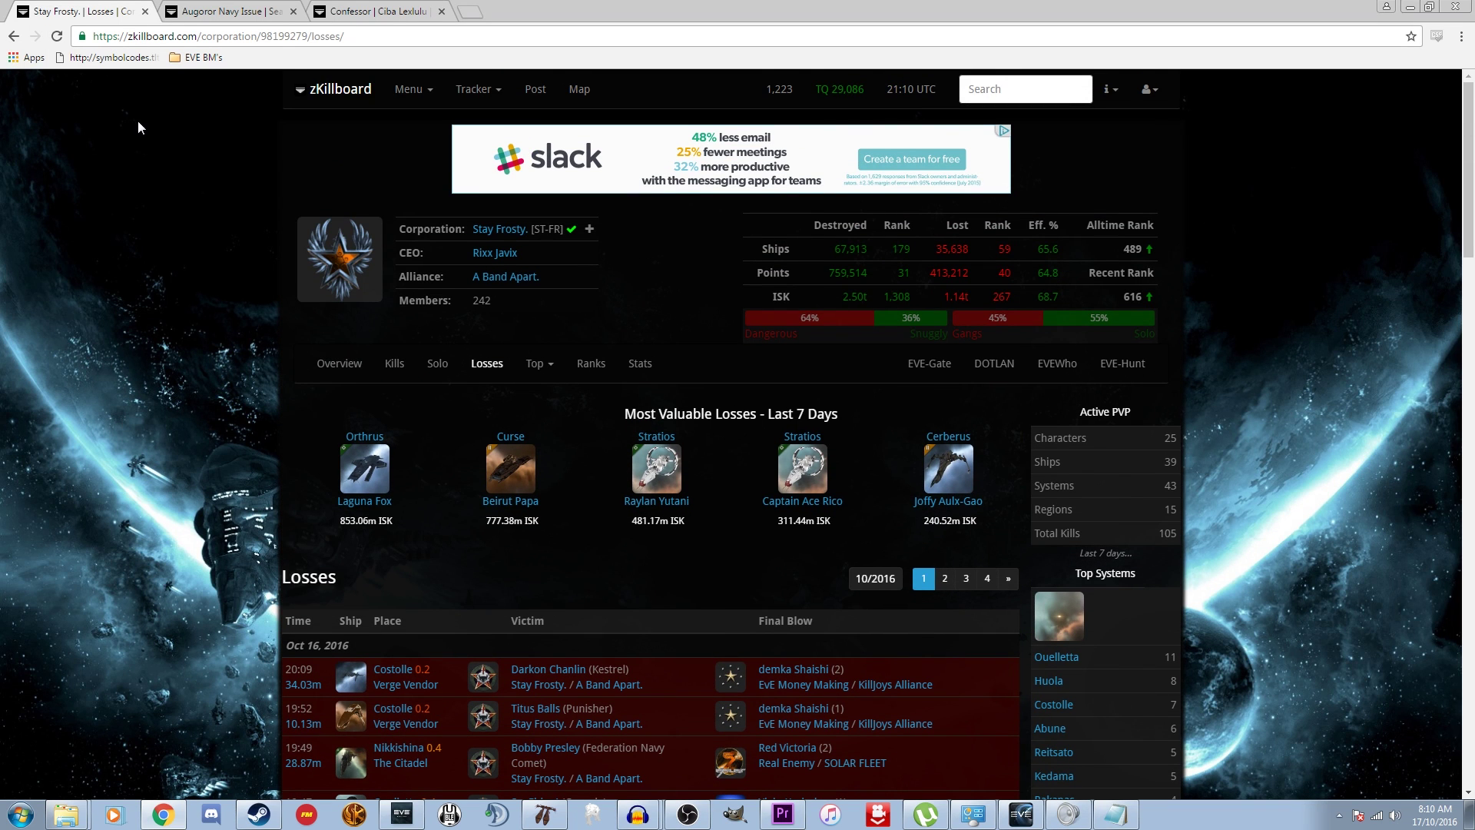
pyautogui.click(227, 12)
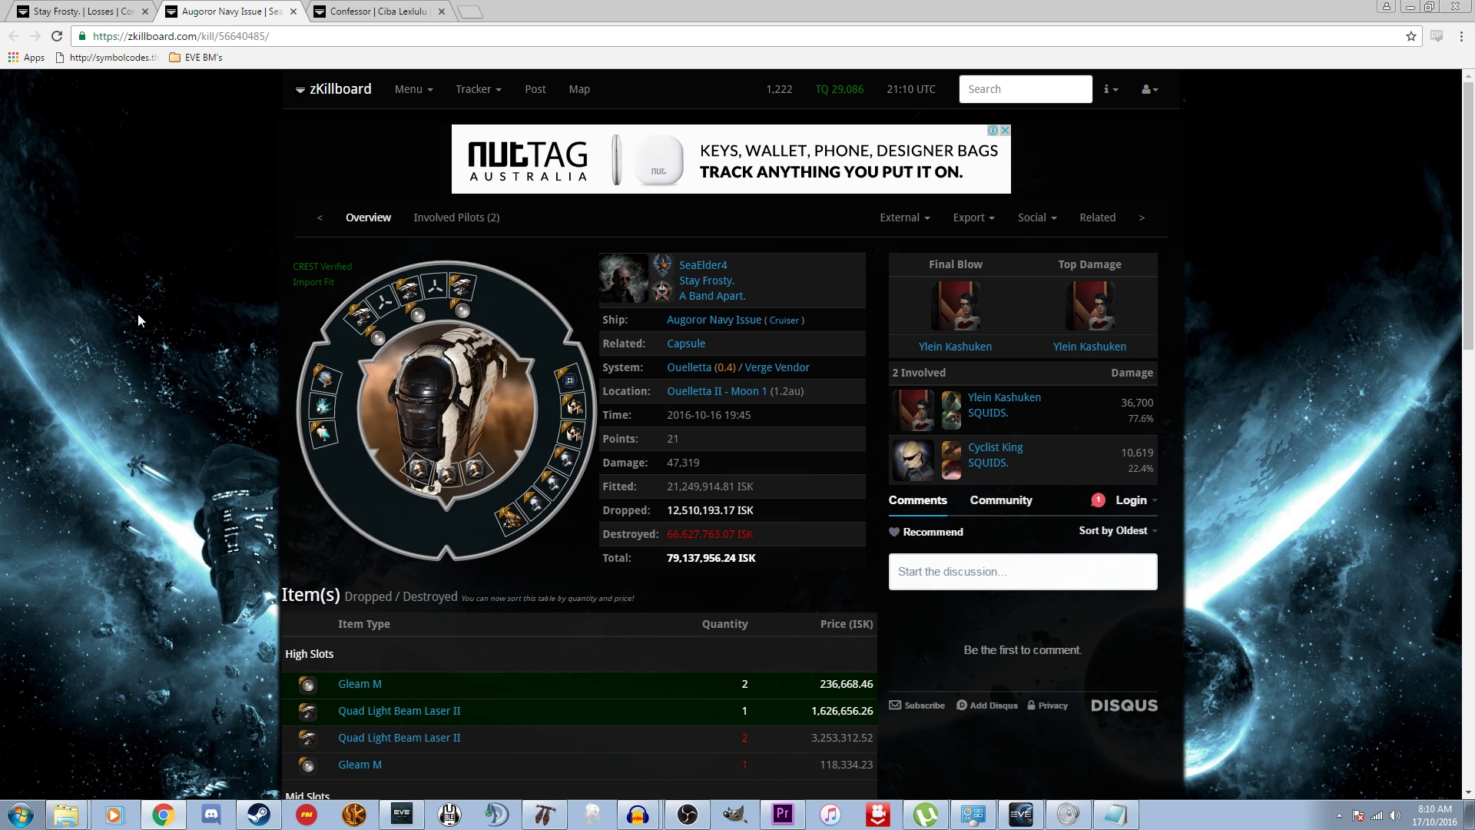
pyautogui.scroll(-1, 137, 314)
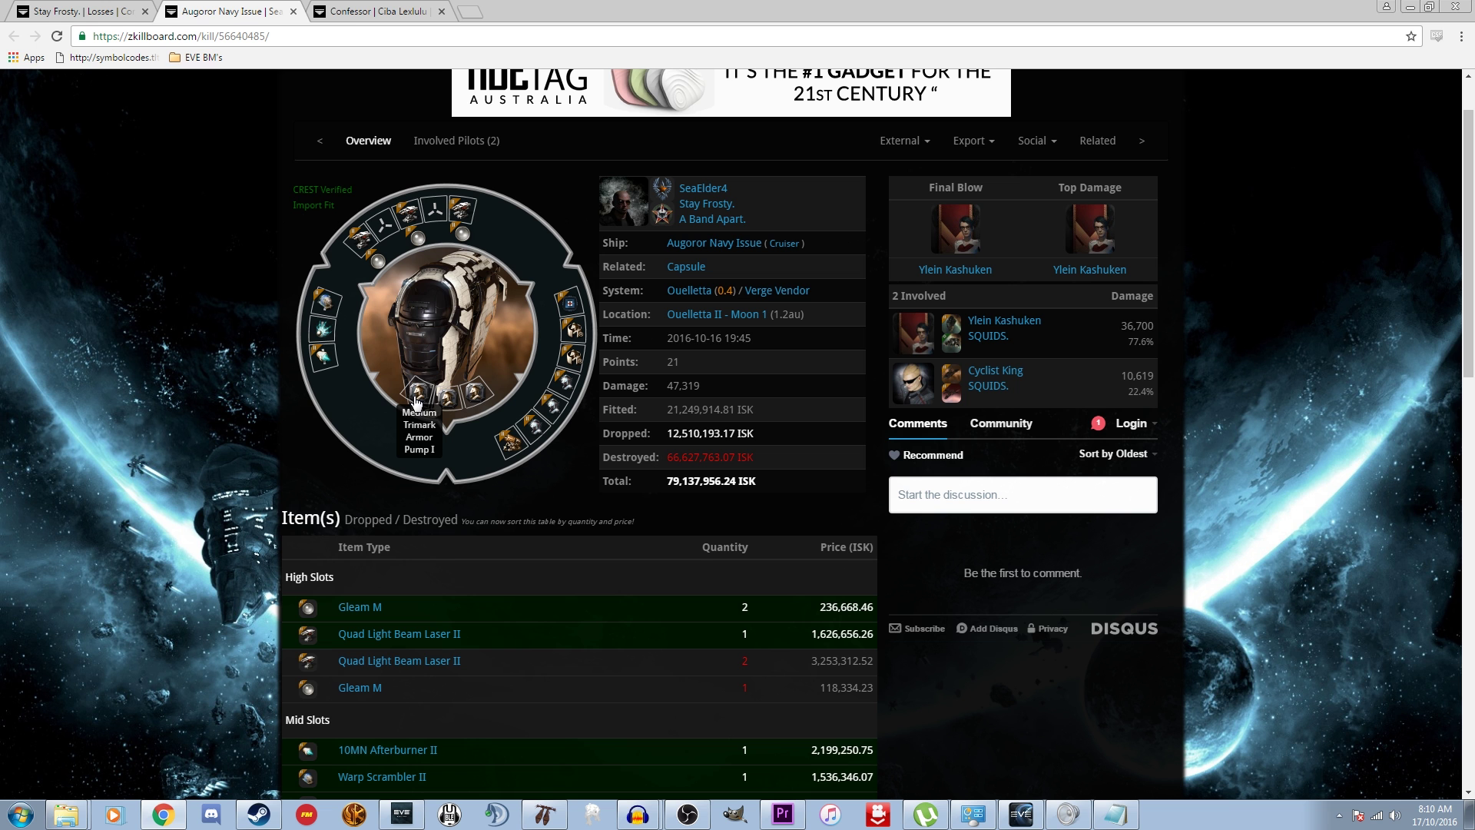
pyautogui.scroll(-2, 206, 375)
pyautogui.scroll(3, 206, 375)
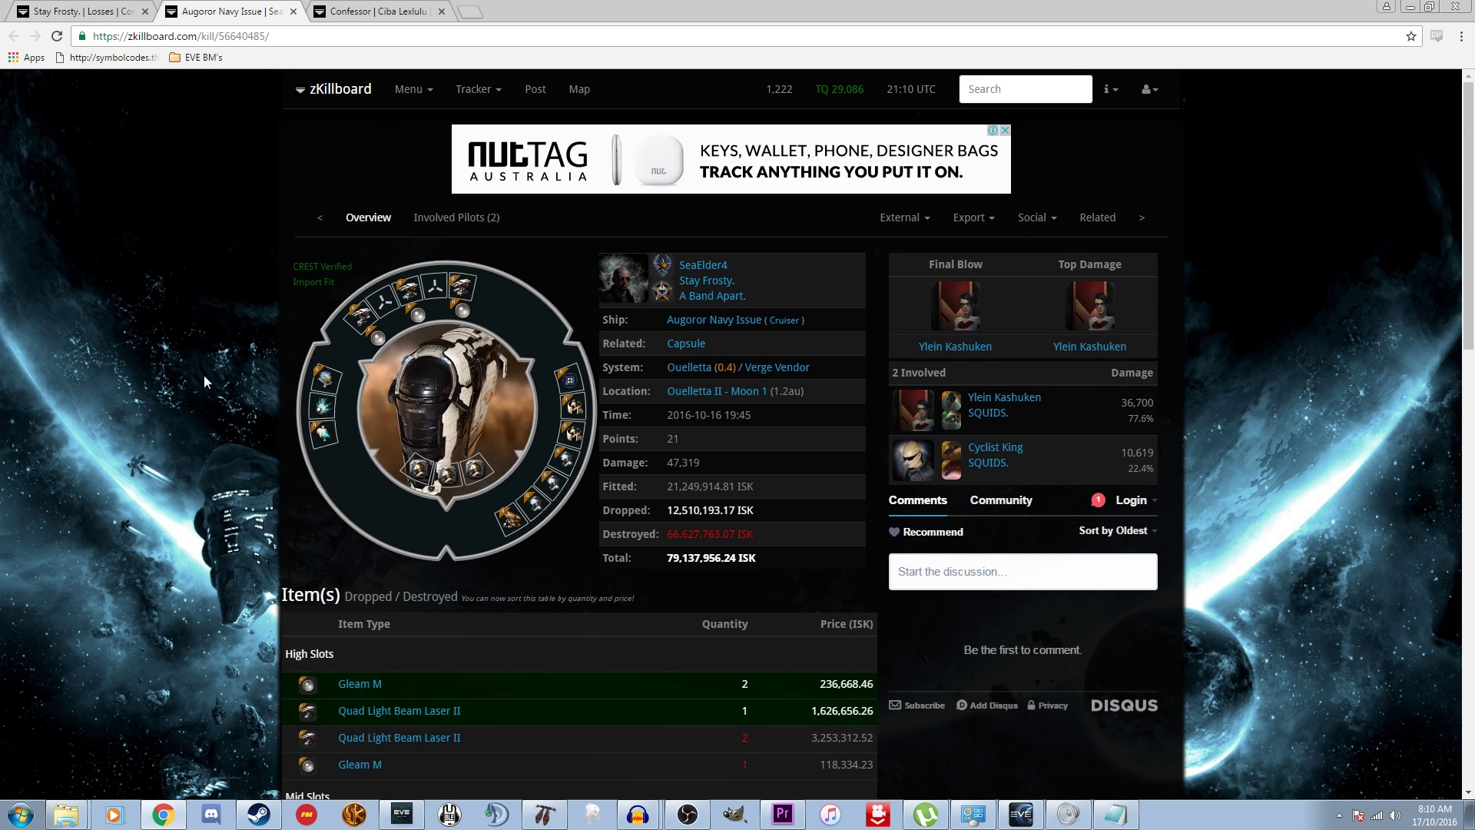
pyautogui.hotkey('ctrl', 'Tab')
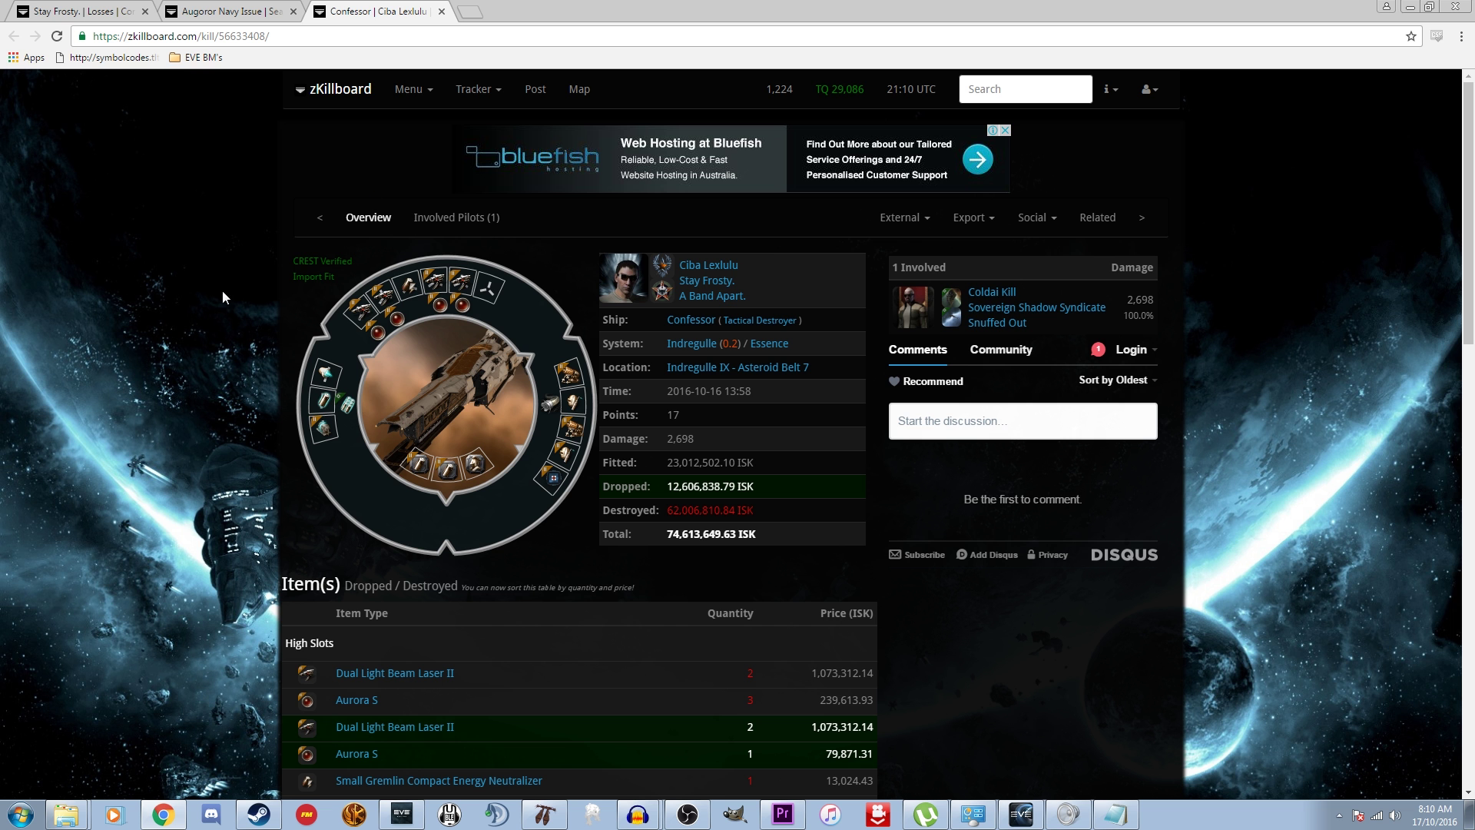
pyautogui.scroll(-1, 186, 279)
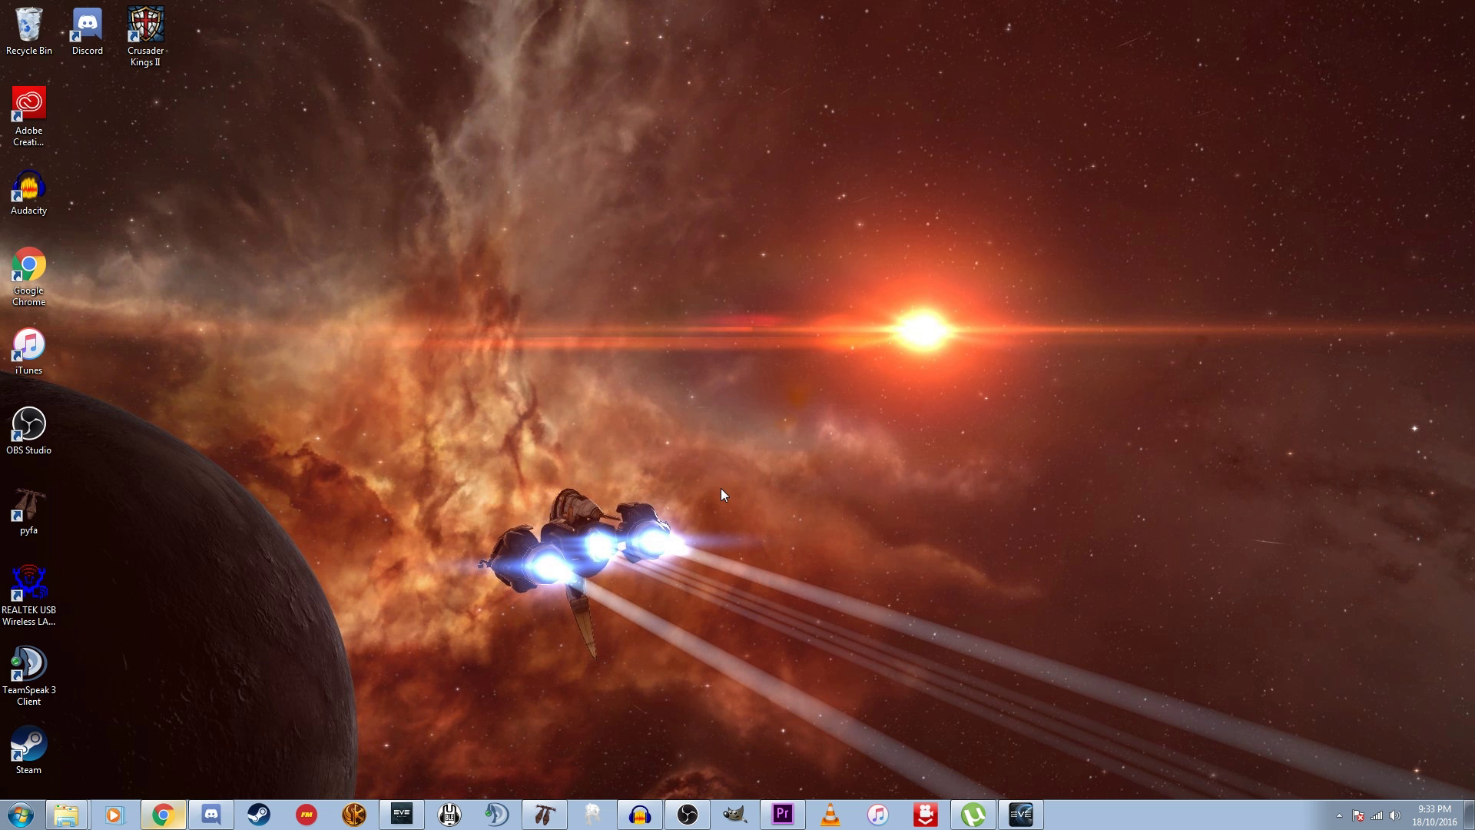
# Switch to pyfa and compare the Hobgoblin II and Warrior II drone entries of the Blaster Comet fit.
pyautogui.click(543, 815)
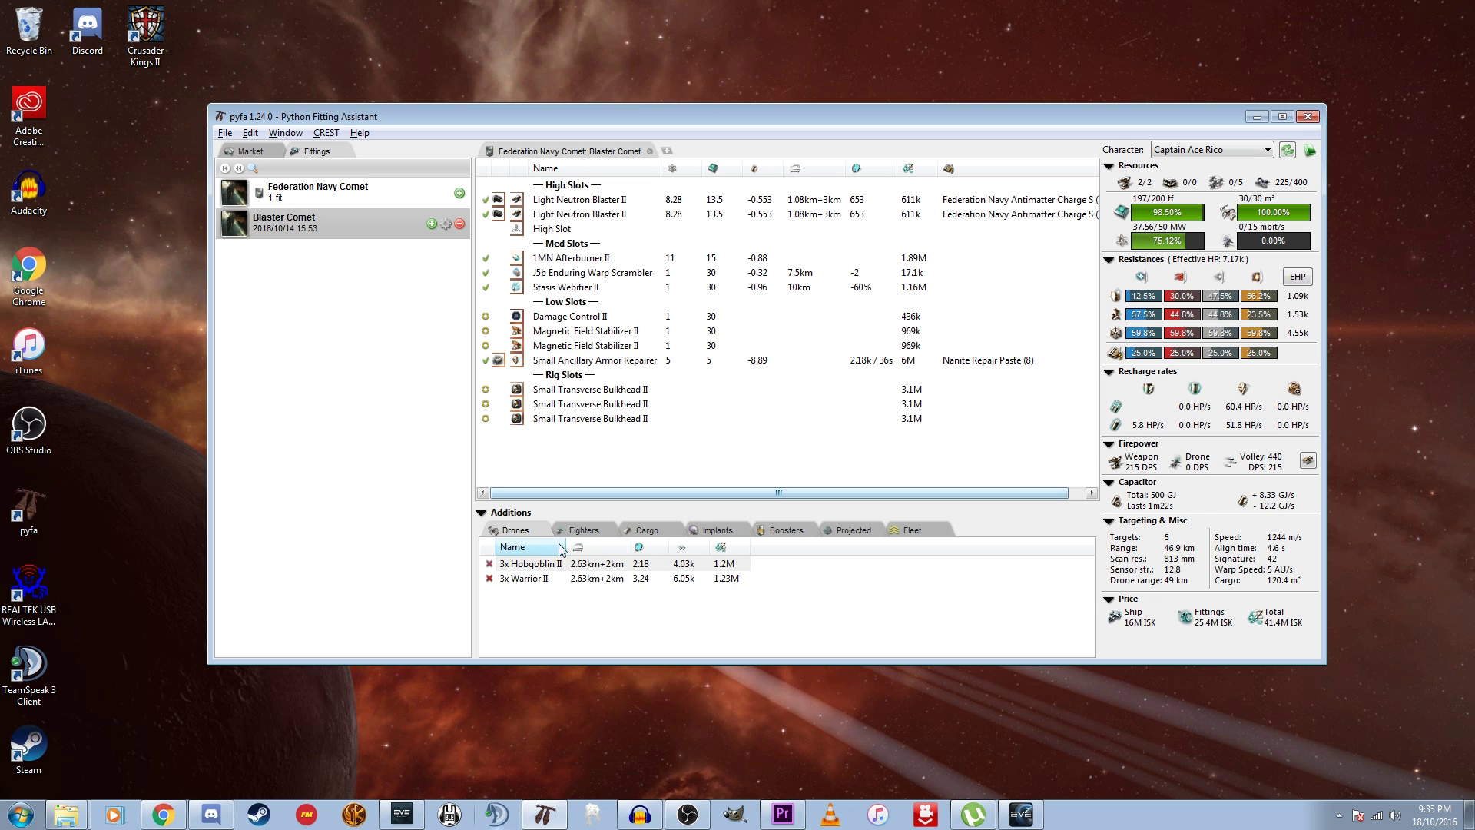
pyautogui.click(544, 566)
pyautogui.click(543, 579)
pyautogui.click(544, 567)
pyautogui.click(546, 580)
pyautogui.click(544, 566)
pyautogui.click(547, 580)
pyautogui.click(545, 567)
pyautogui.click(542, 581)
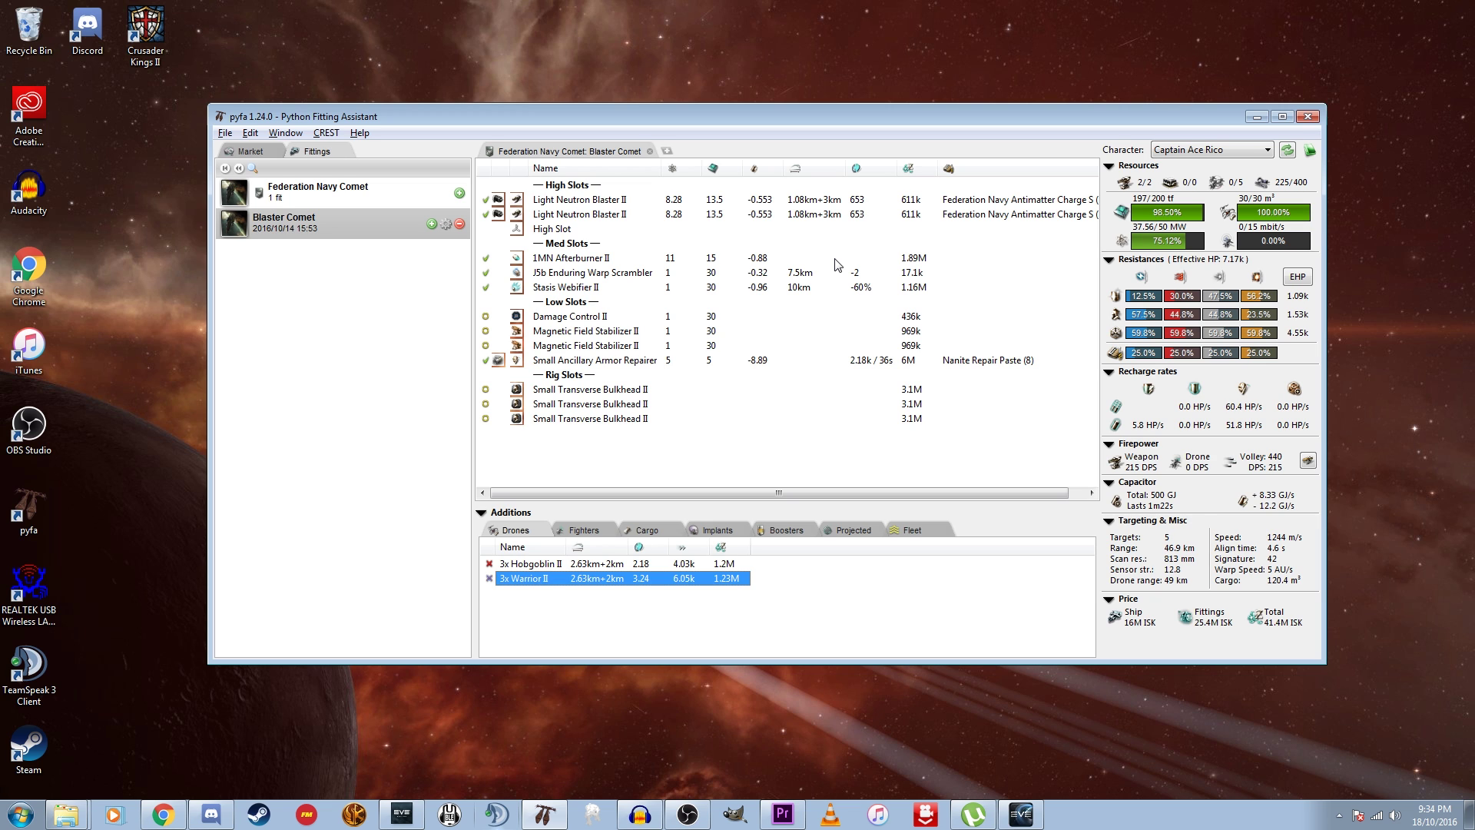
# Toggle the states of both Light Neutron Blaster II modules and overheat the Stasis Webifier II and J5b Enduring Warp Scrambler.
pyautogui.click(485, 201)
pyautogui.click(486, 215)
pyautogui.click(486, 287)
pyautogui.click(486, 273)
# Cycle both Light Neutron Blaster II modules through their states, deactivating and reactivating them.
pyautogui.click(484, 214)
pyautogui.click(485, 214)
pyautogui.click(485, 199)
pyautogui.click(485, 199)
pyautogui.click(485, 214)
pyautogui.click(486, 201)
pyautogui.click(486, 200)
pyautogui.click(486, 216)
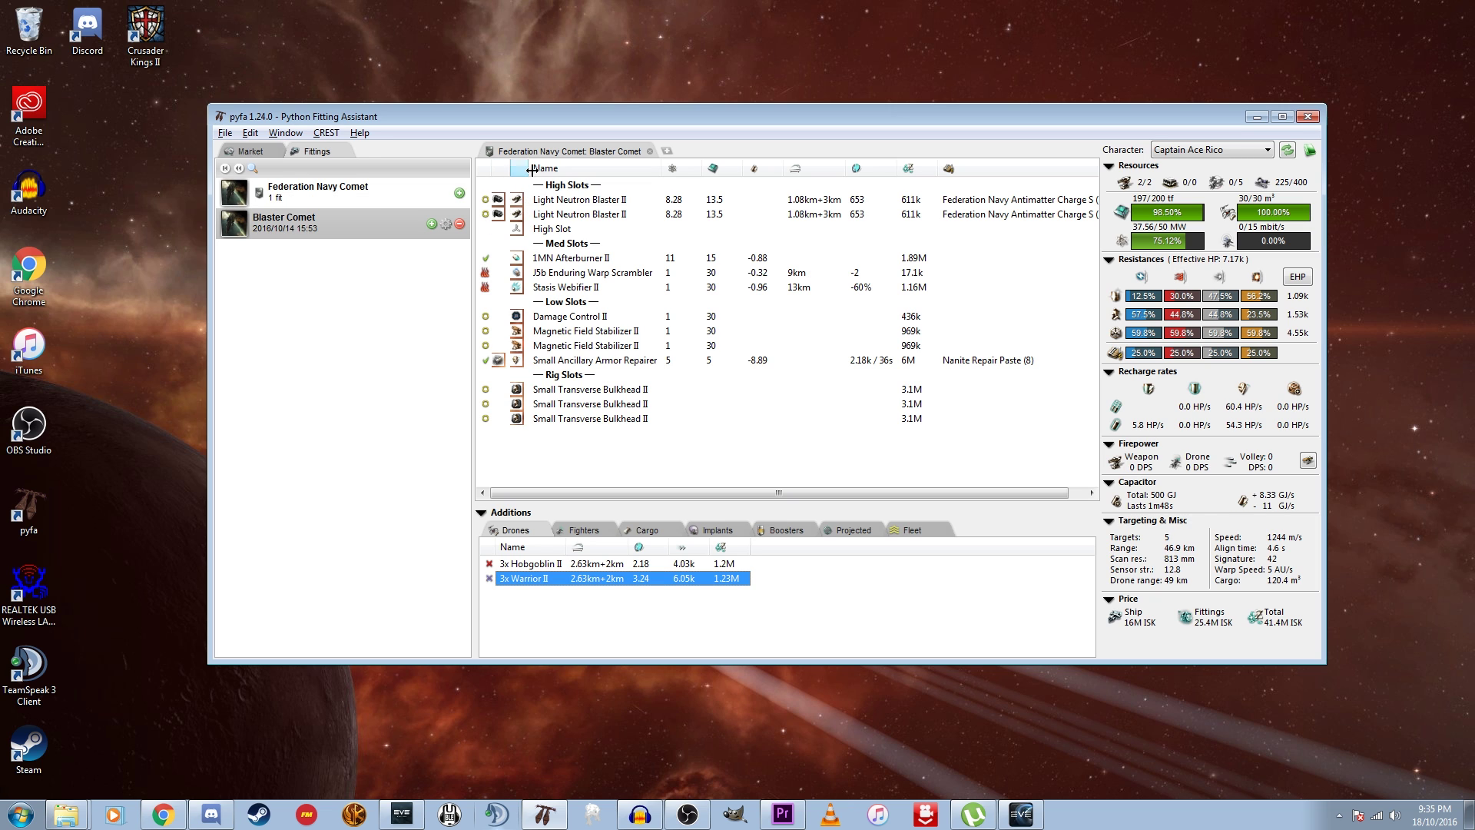
pyautogui.click(485, 202)
pyautogui.click(486, 215)
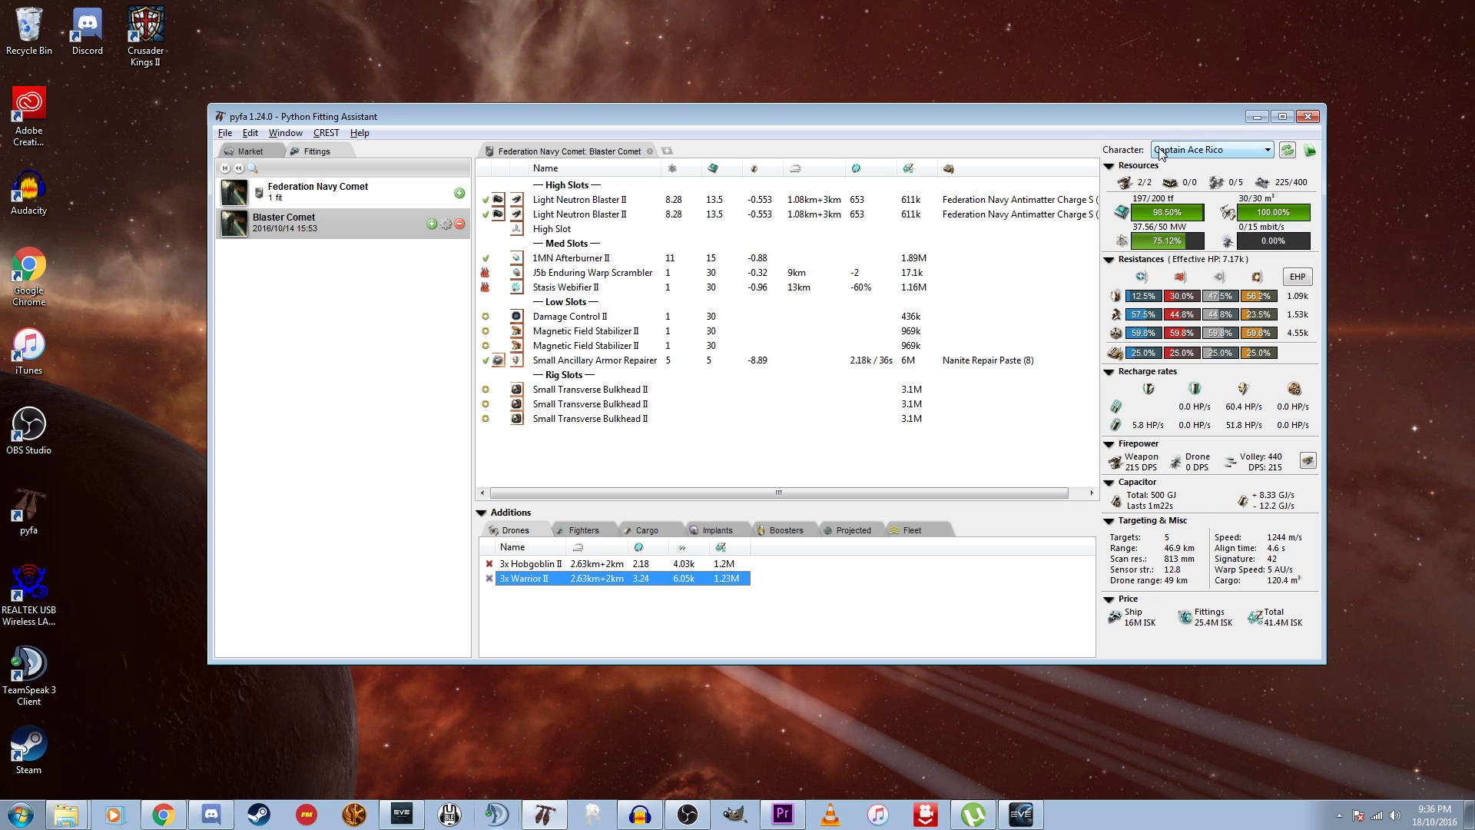
# Open the Character Editor, select Fresh Character and inspect the skill levels in its Armor group.
pyautogui.click(1229, 147)
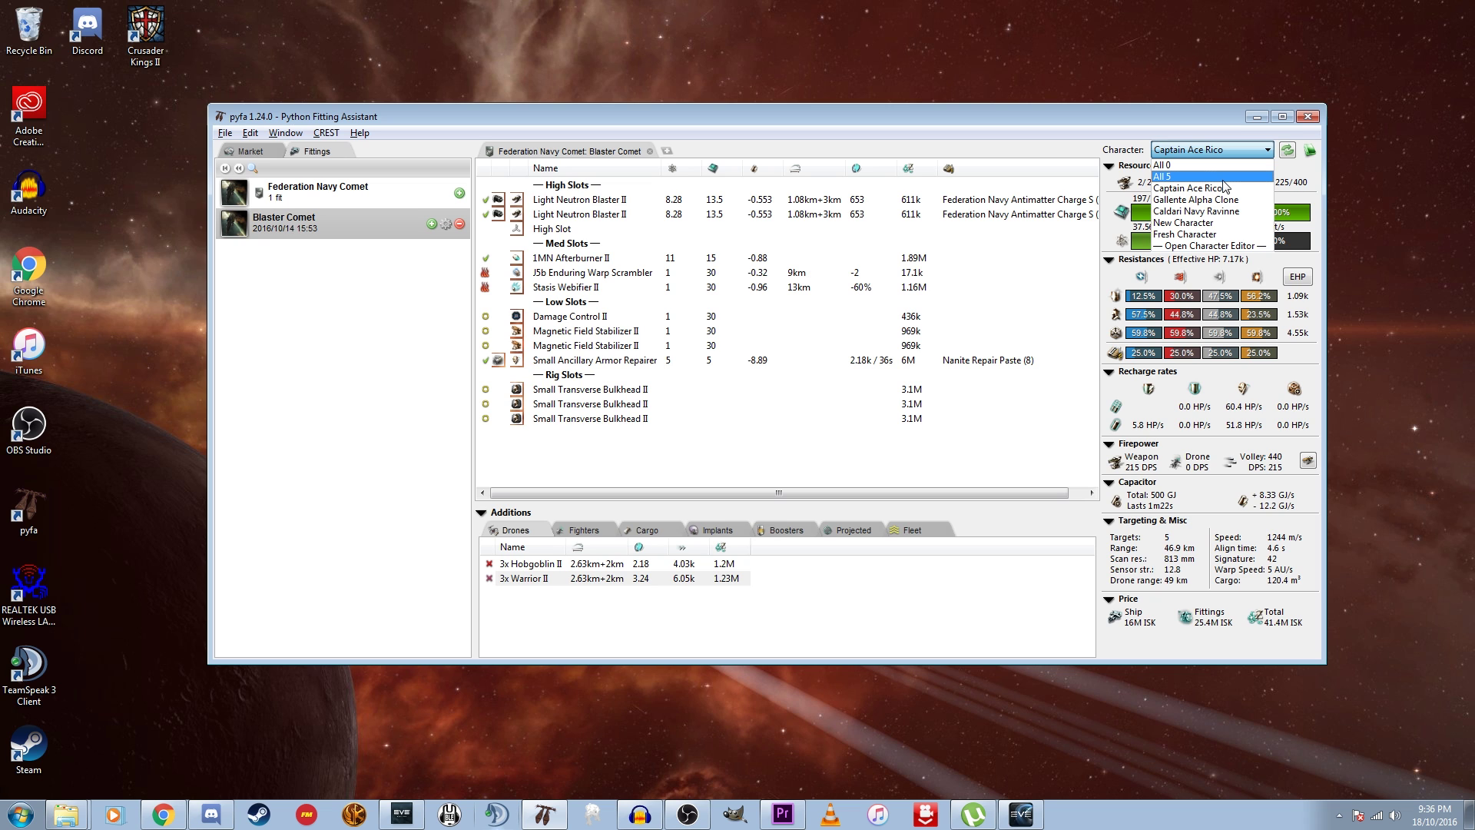
pyautogui.click(1196, 246)
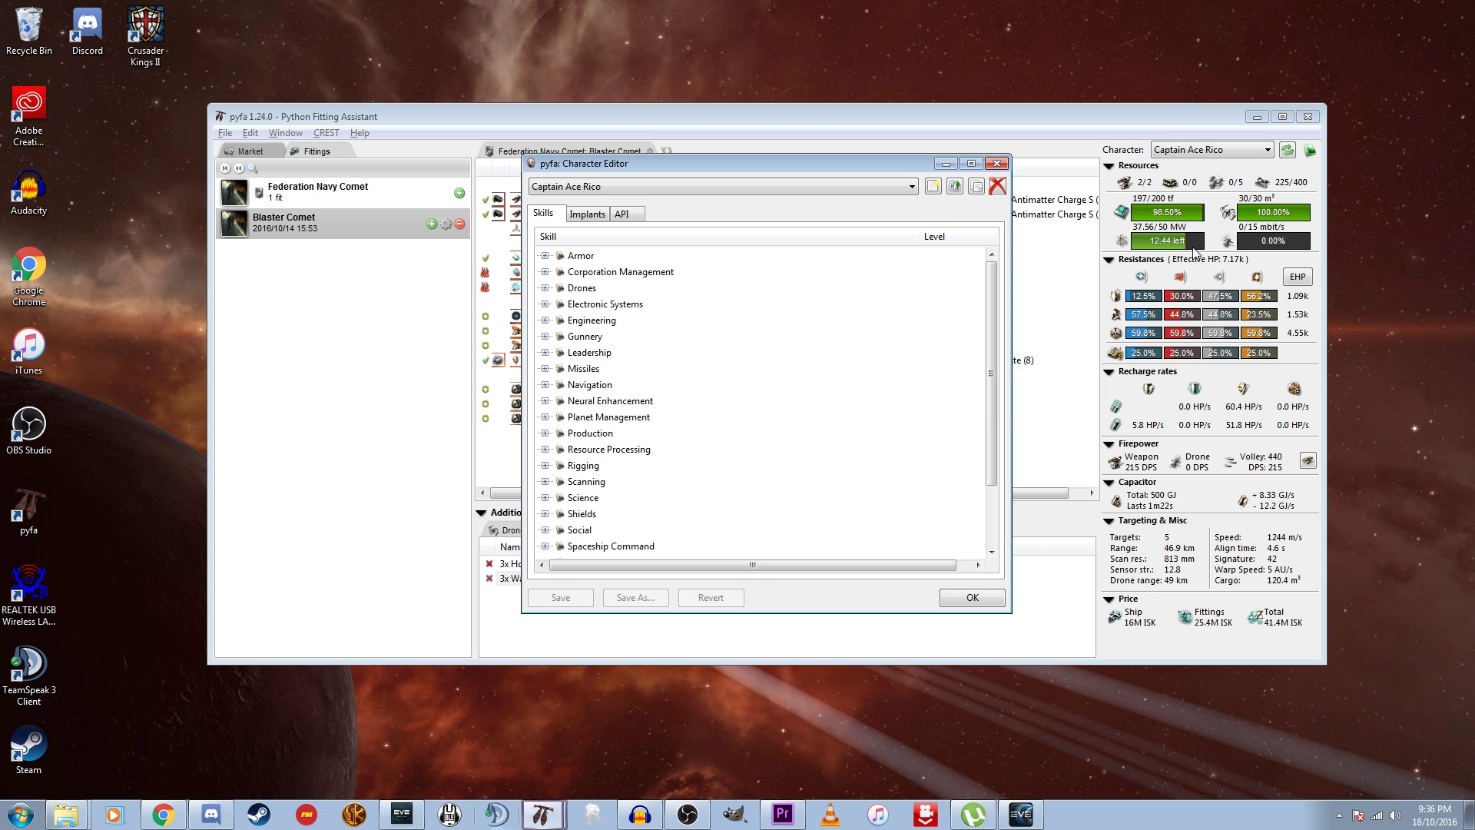
pyautogui.click(909, 188)
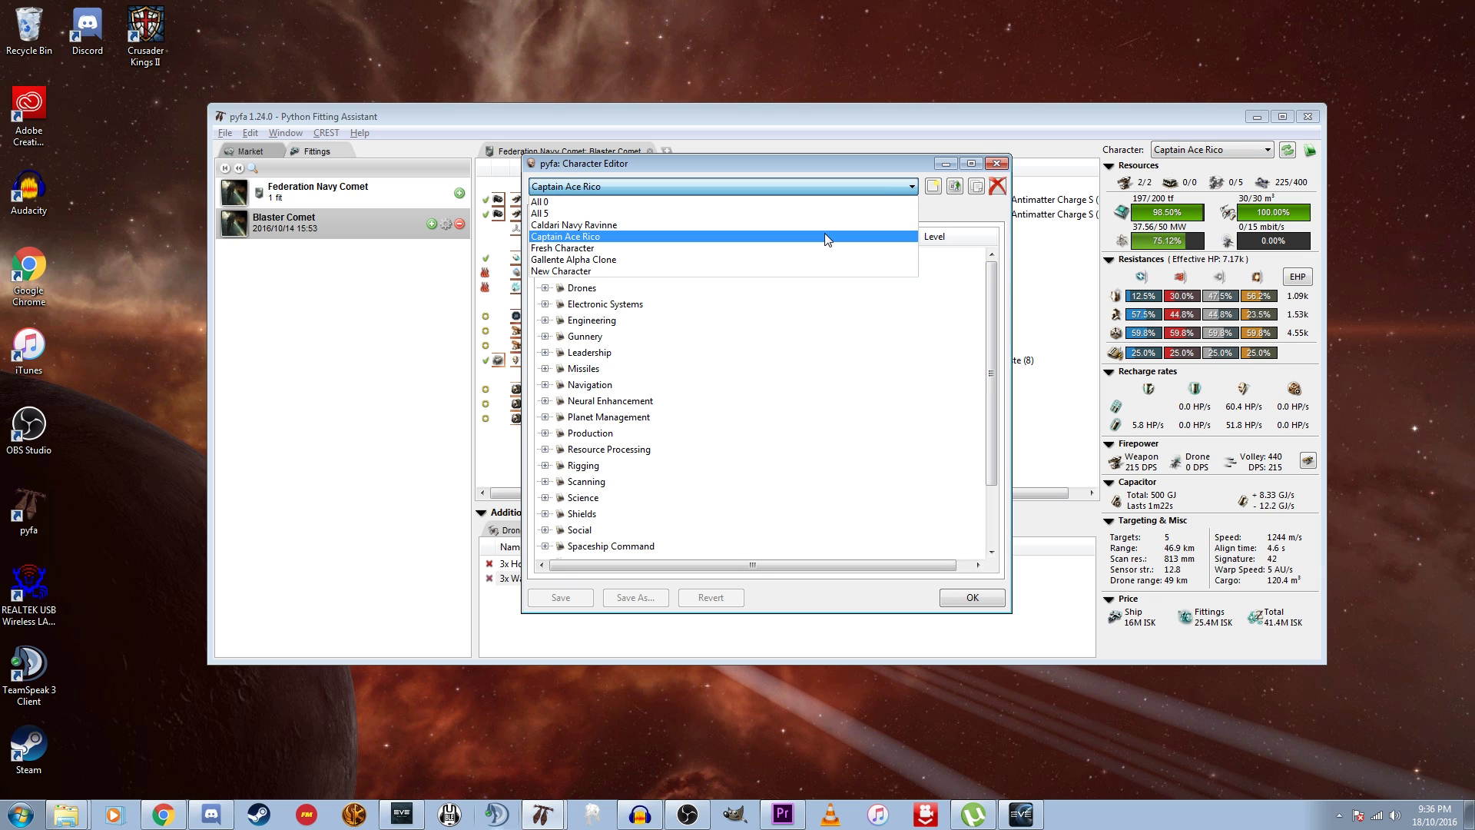
pyautogui.click(803, 248)
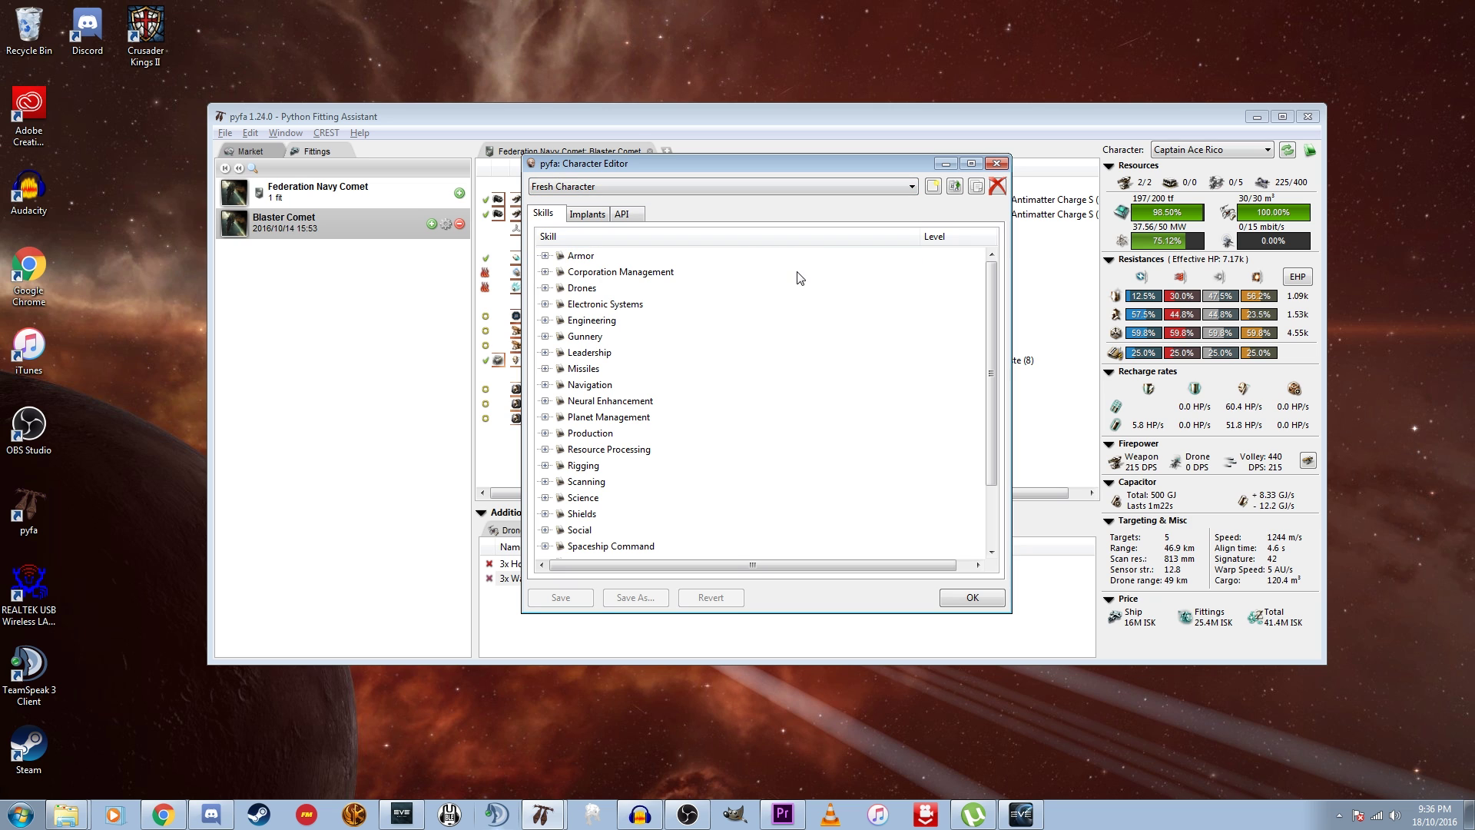
pyautogui.click(544, 256)
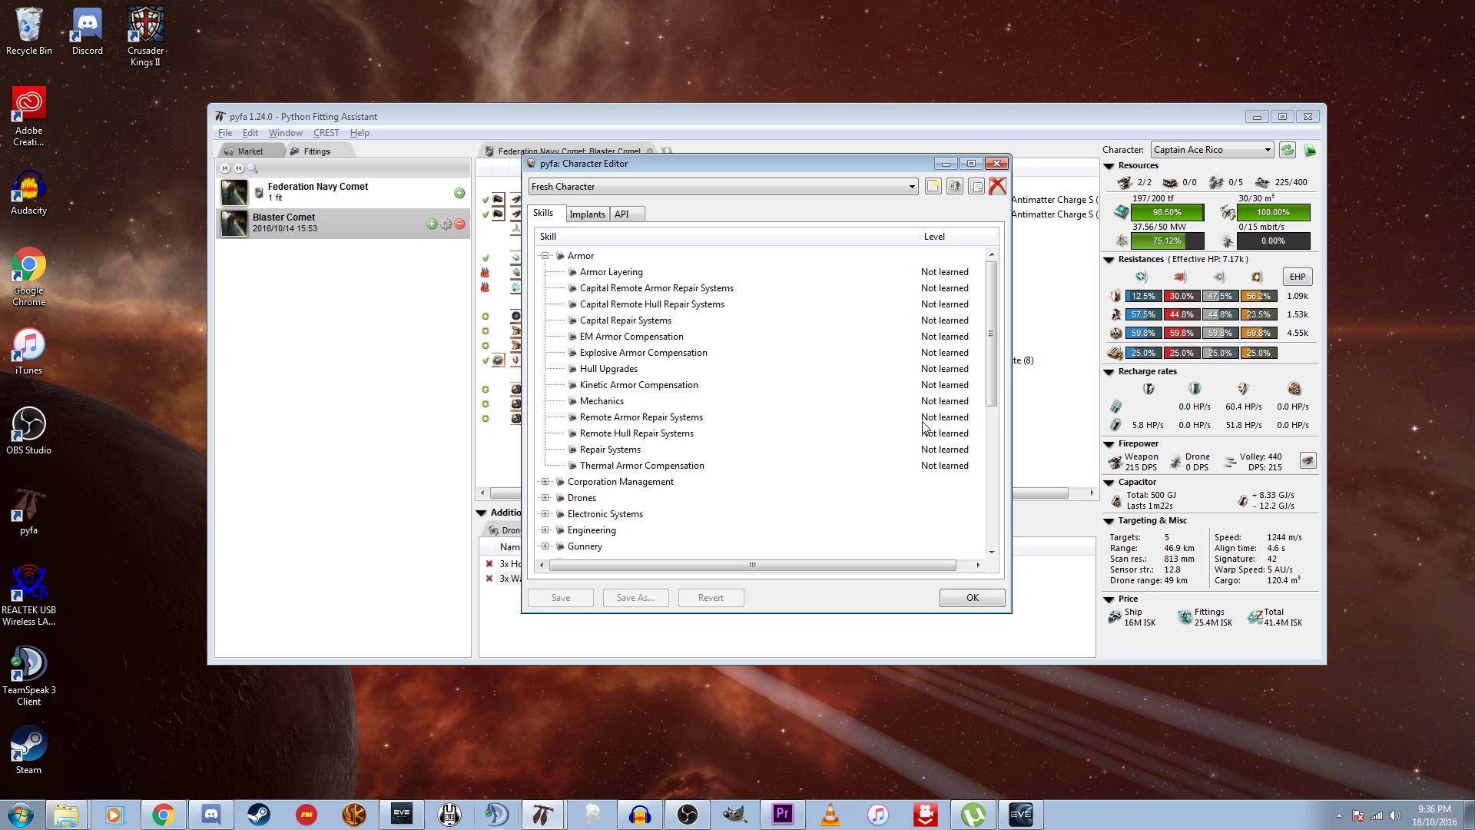
pyautogui.click(546, 256)
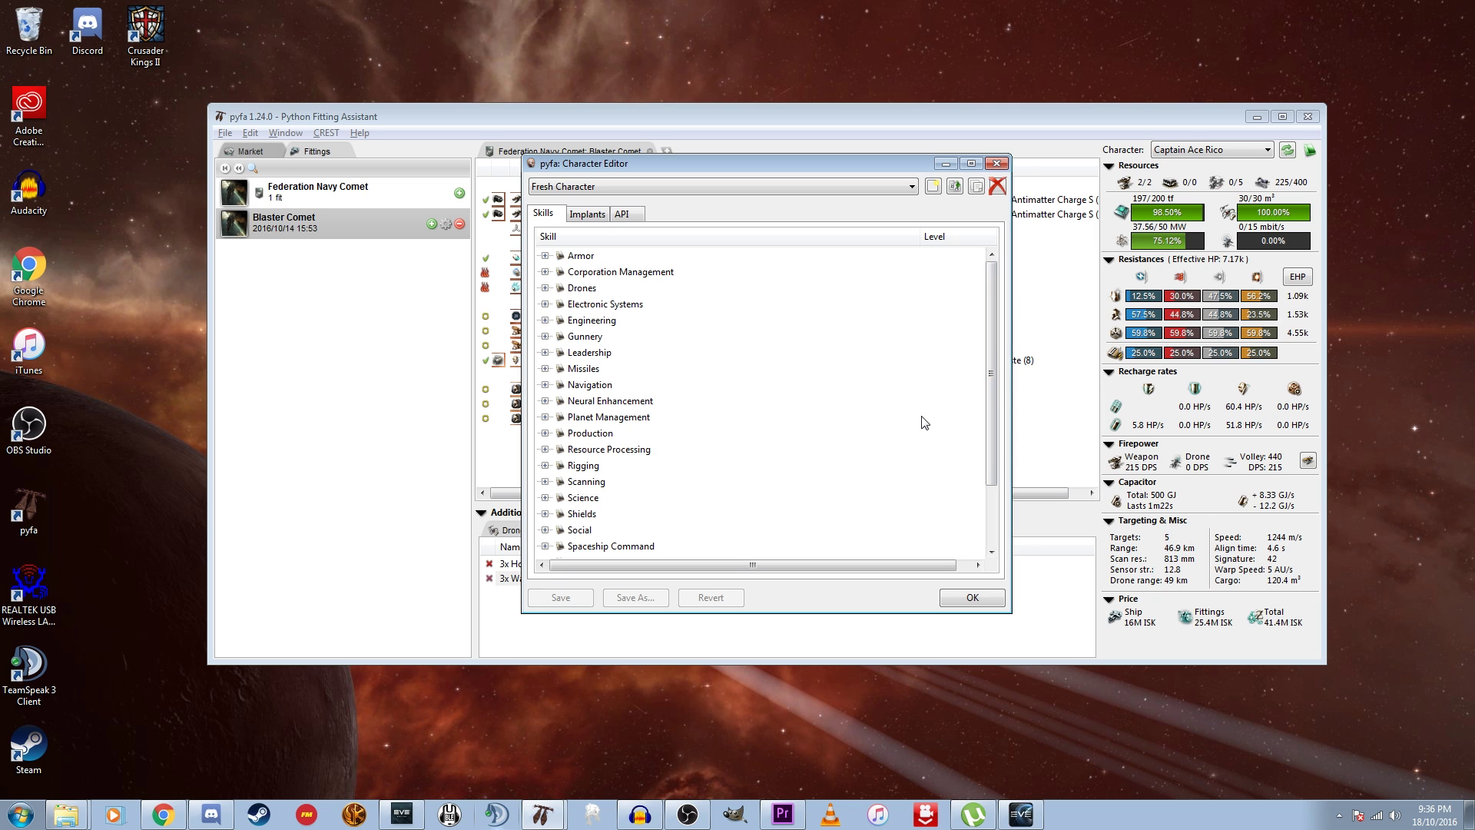
# View the new-character name prompt without creating one, check Fresh Character's API settings and close the Character Editor.
pyautogui.click(933, 186)
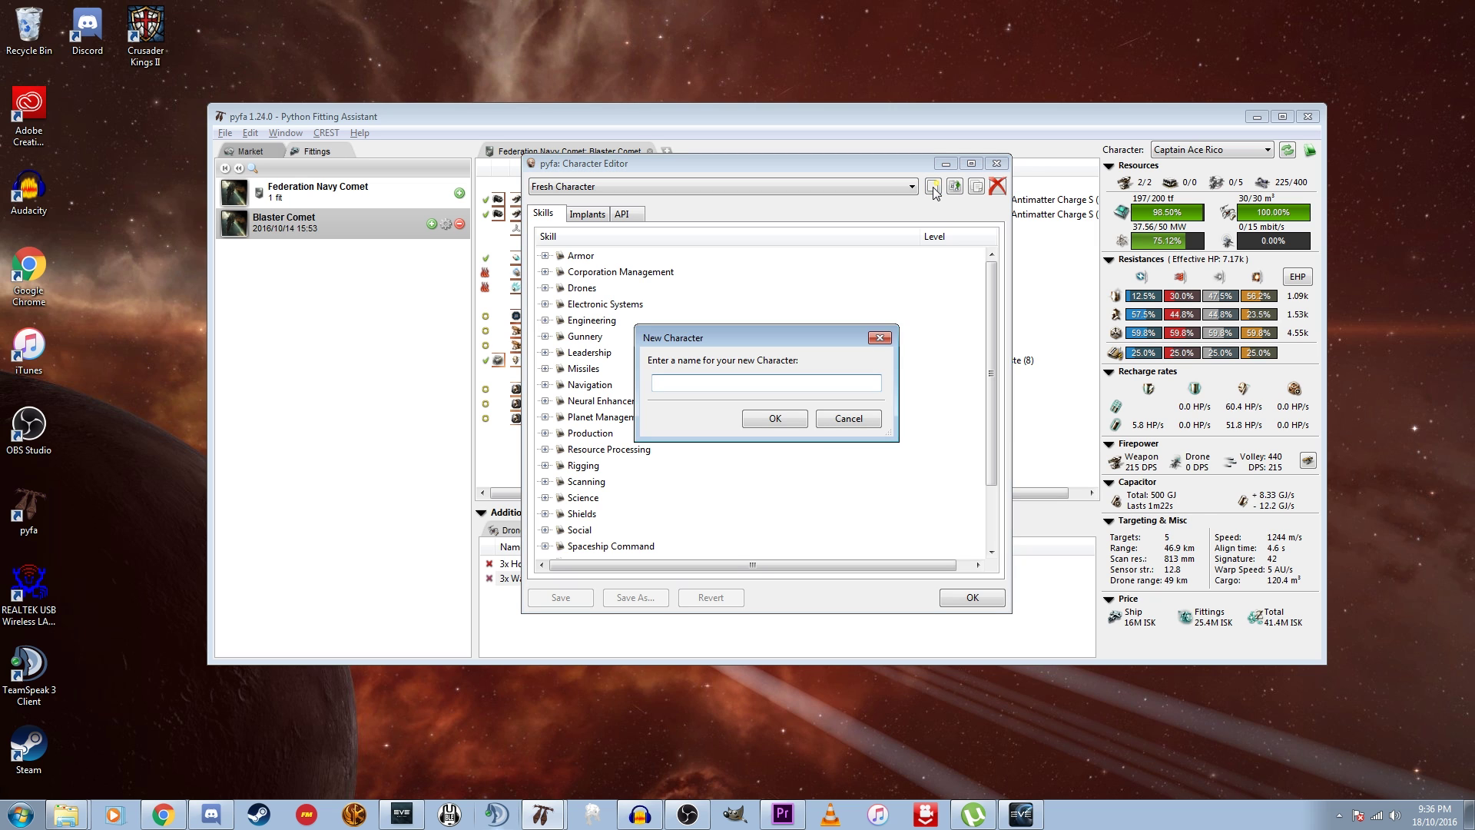
pyautogui.click(850, 424)
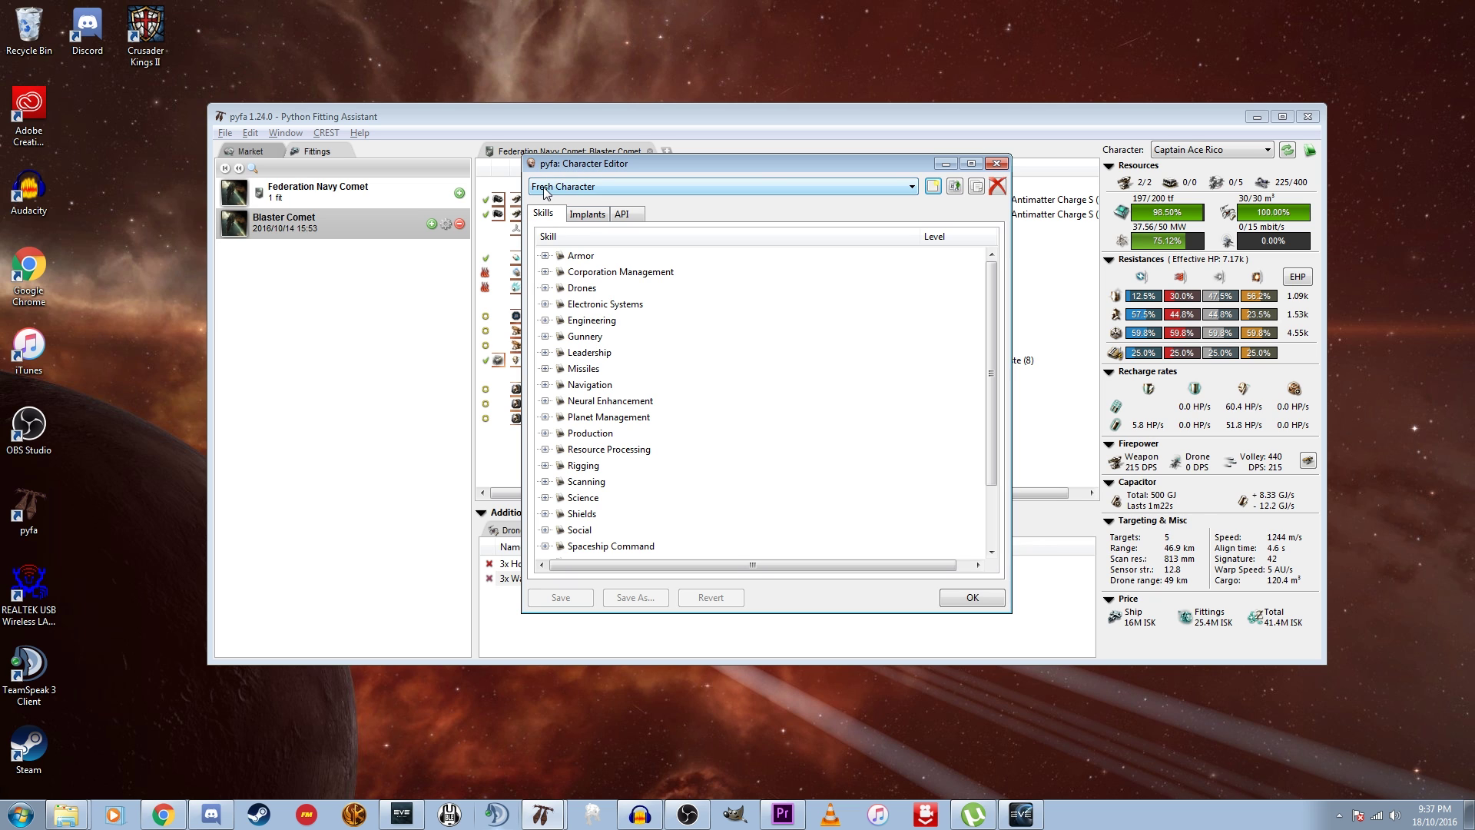
pyautogui.click(622, 214)
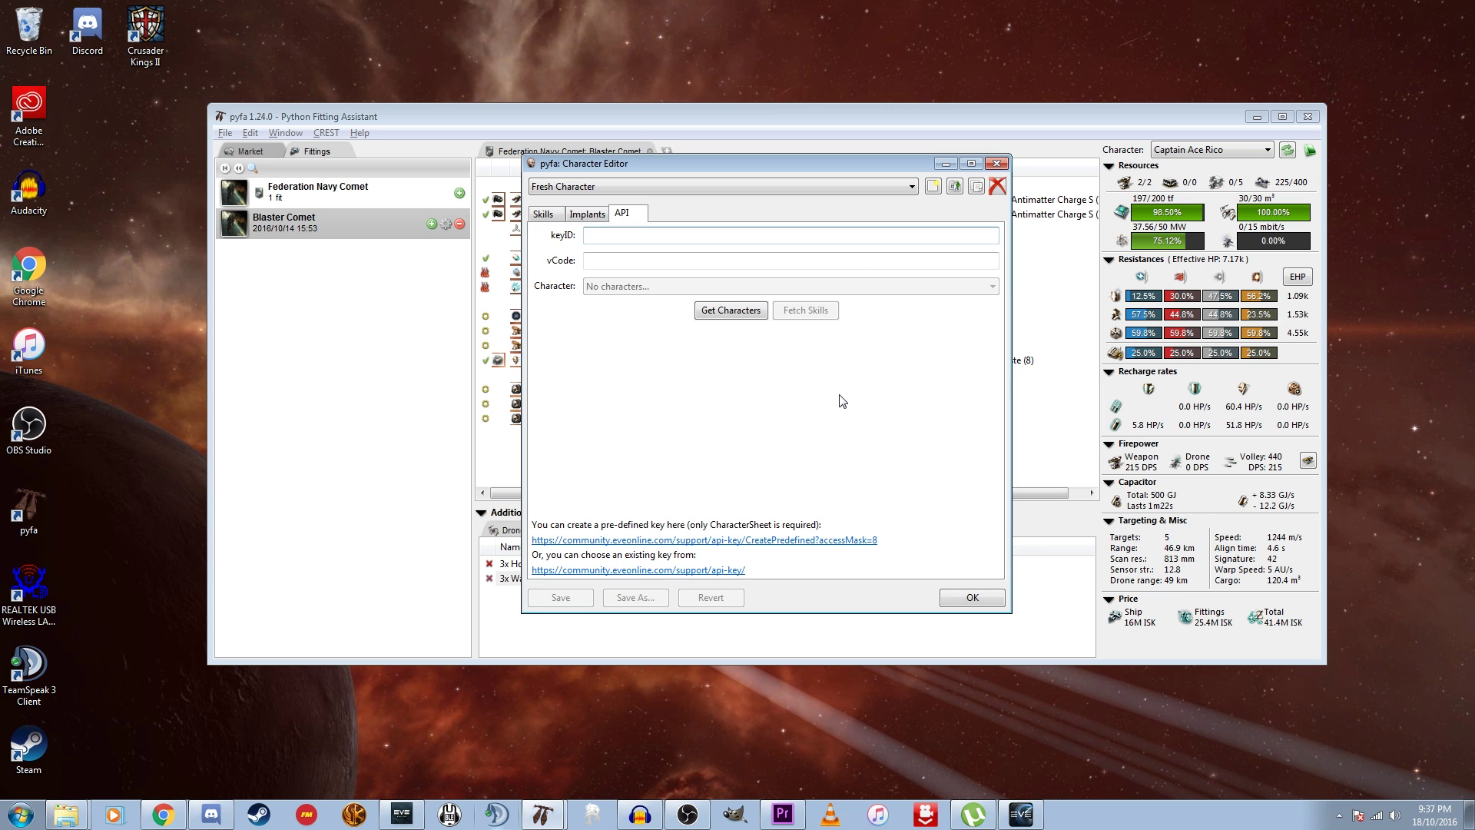
pyautogui.click(997, 163)
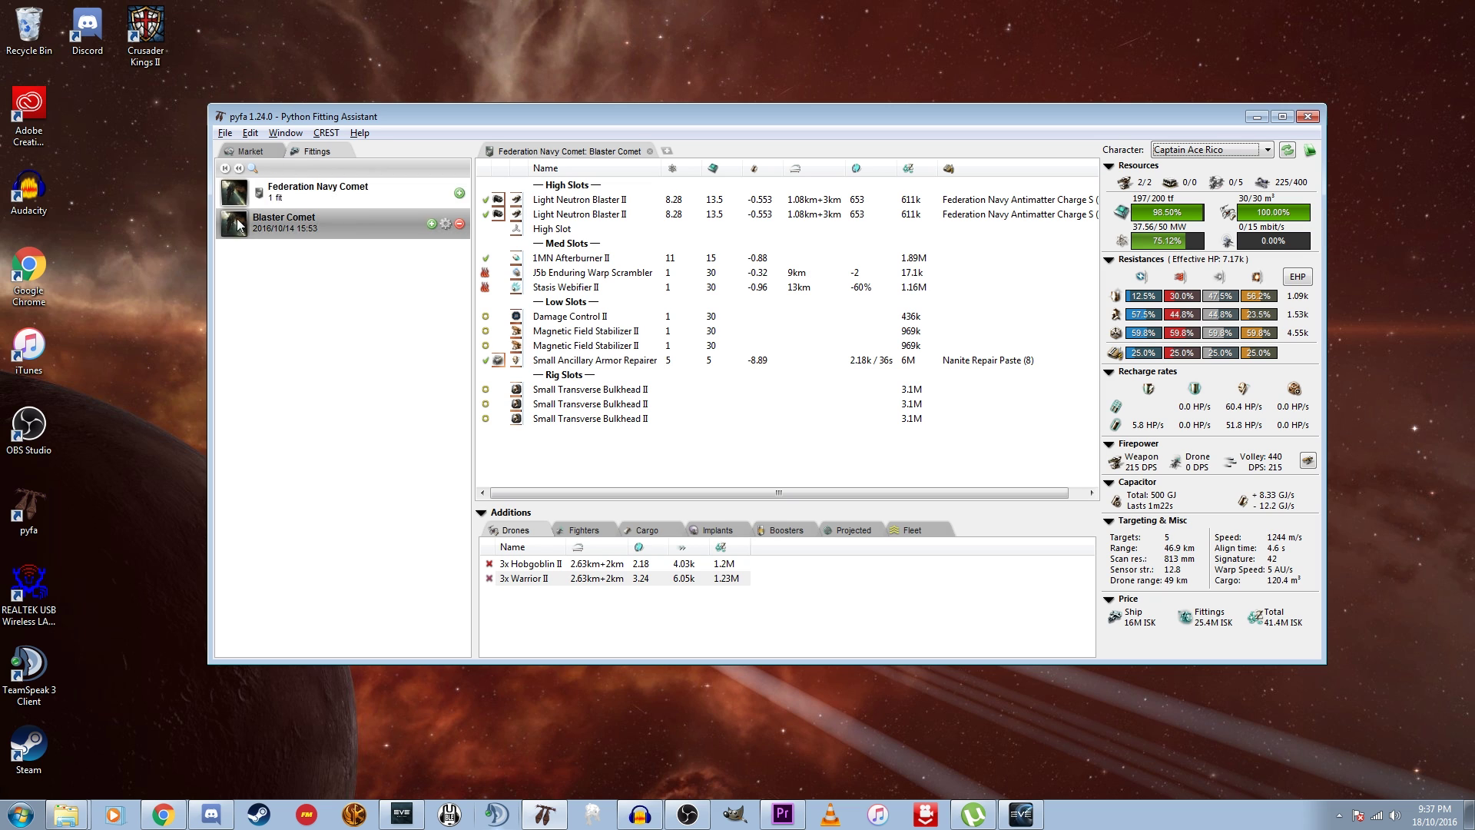
# Search the fittings for "atron" and open the Dirty Blaster Atron fit.
pyautogui.click(251, 169)
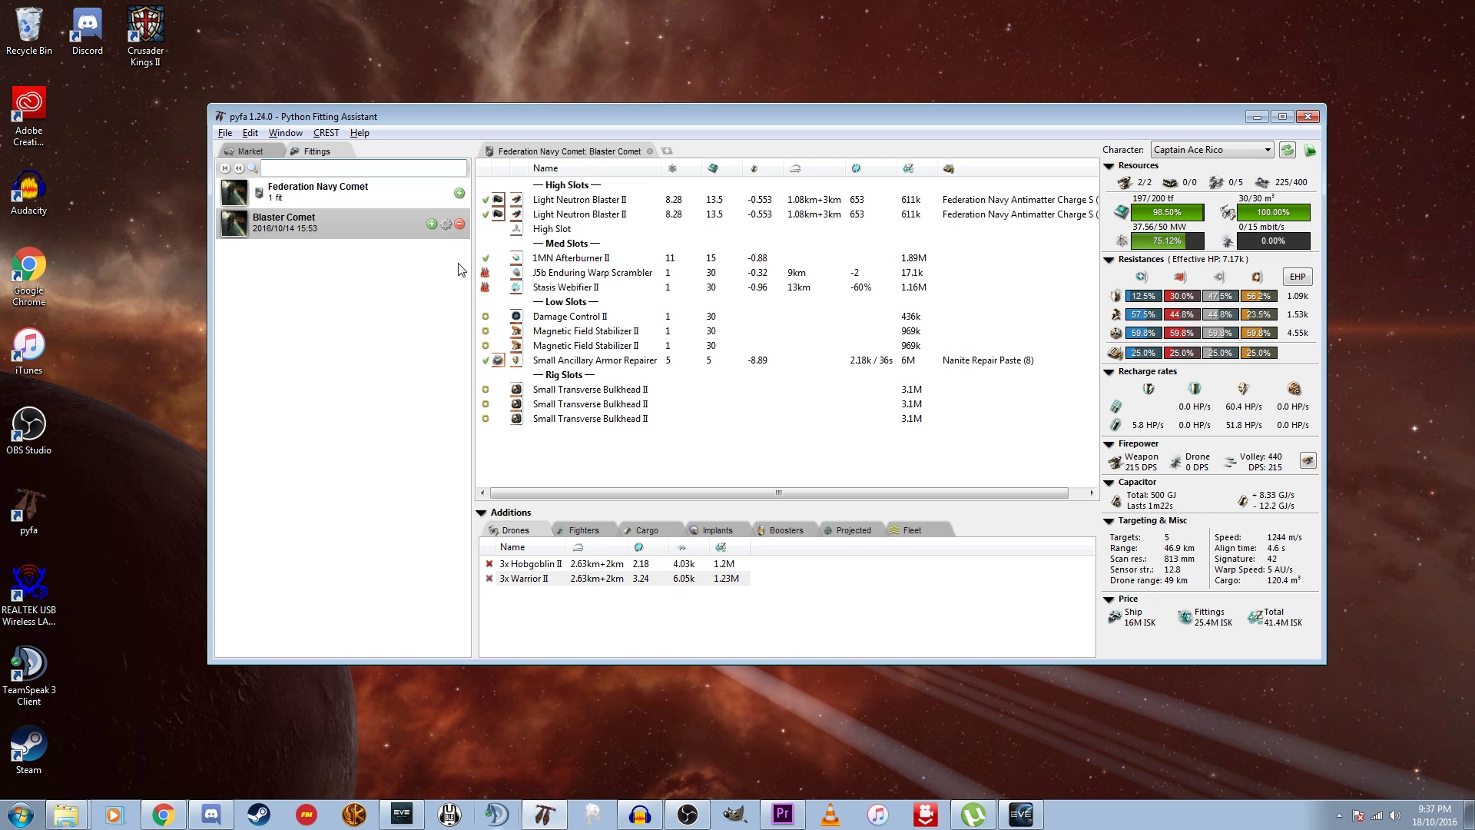
pyautogui.write('atron')
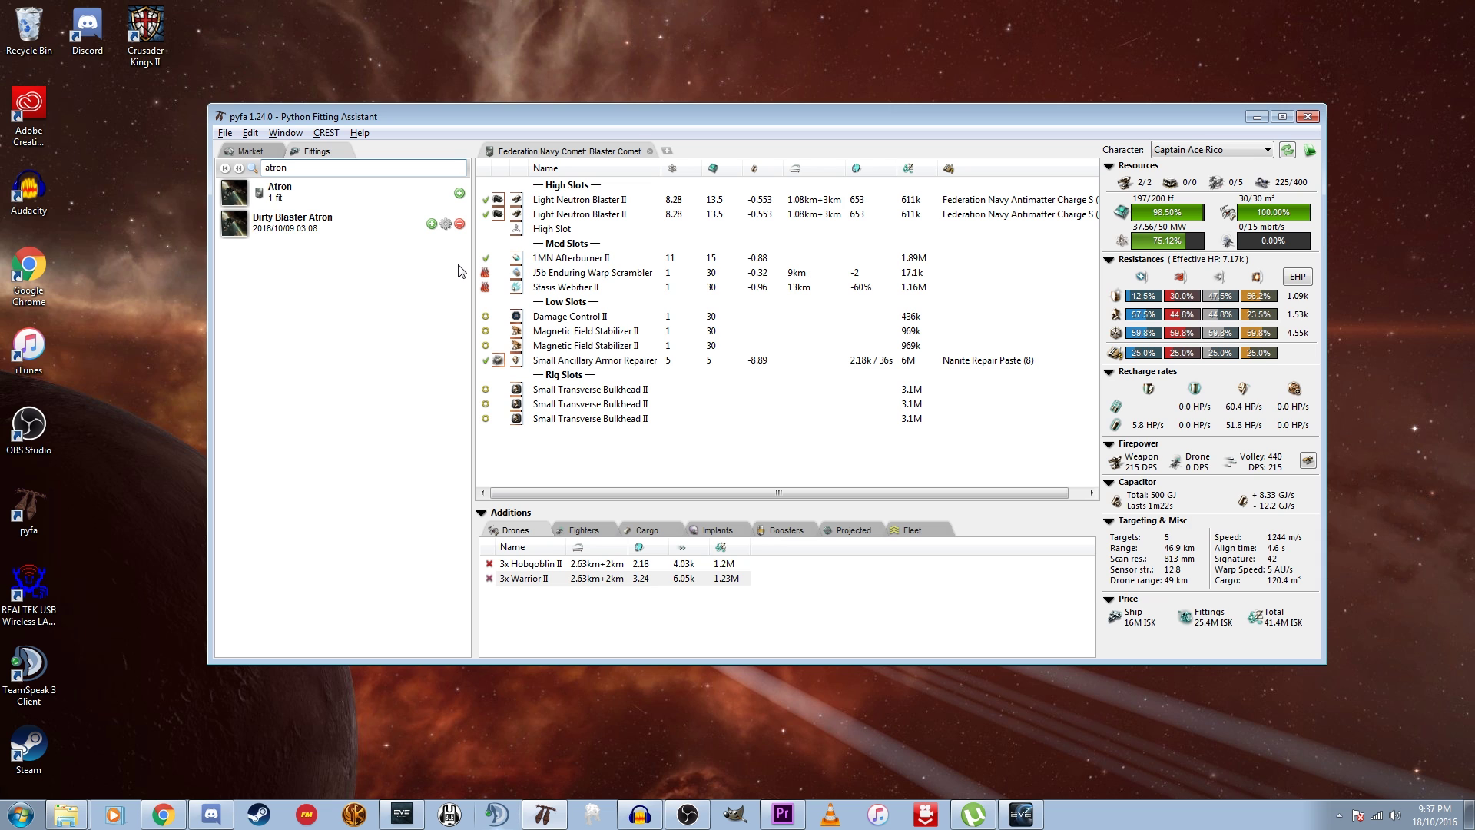
pyautogui.click(282, 222)
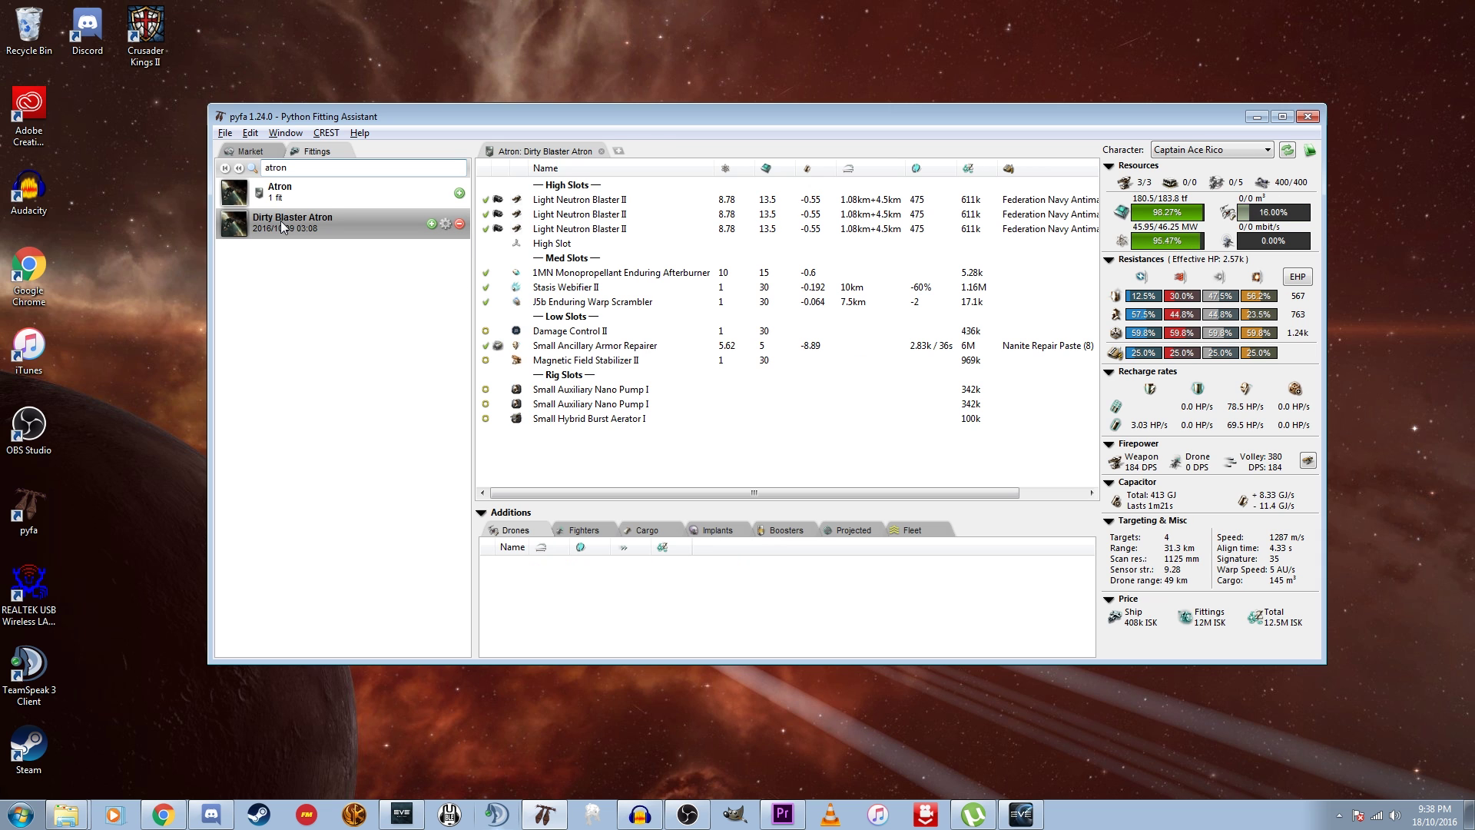
# View the list of ship classes and display the market's equipment categories.
pyautogui.click(225, 169)
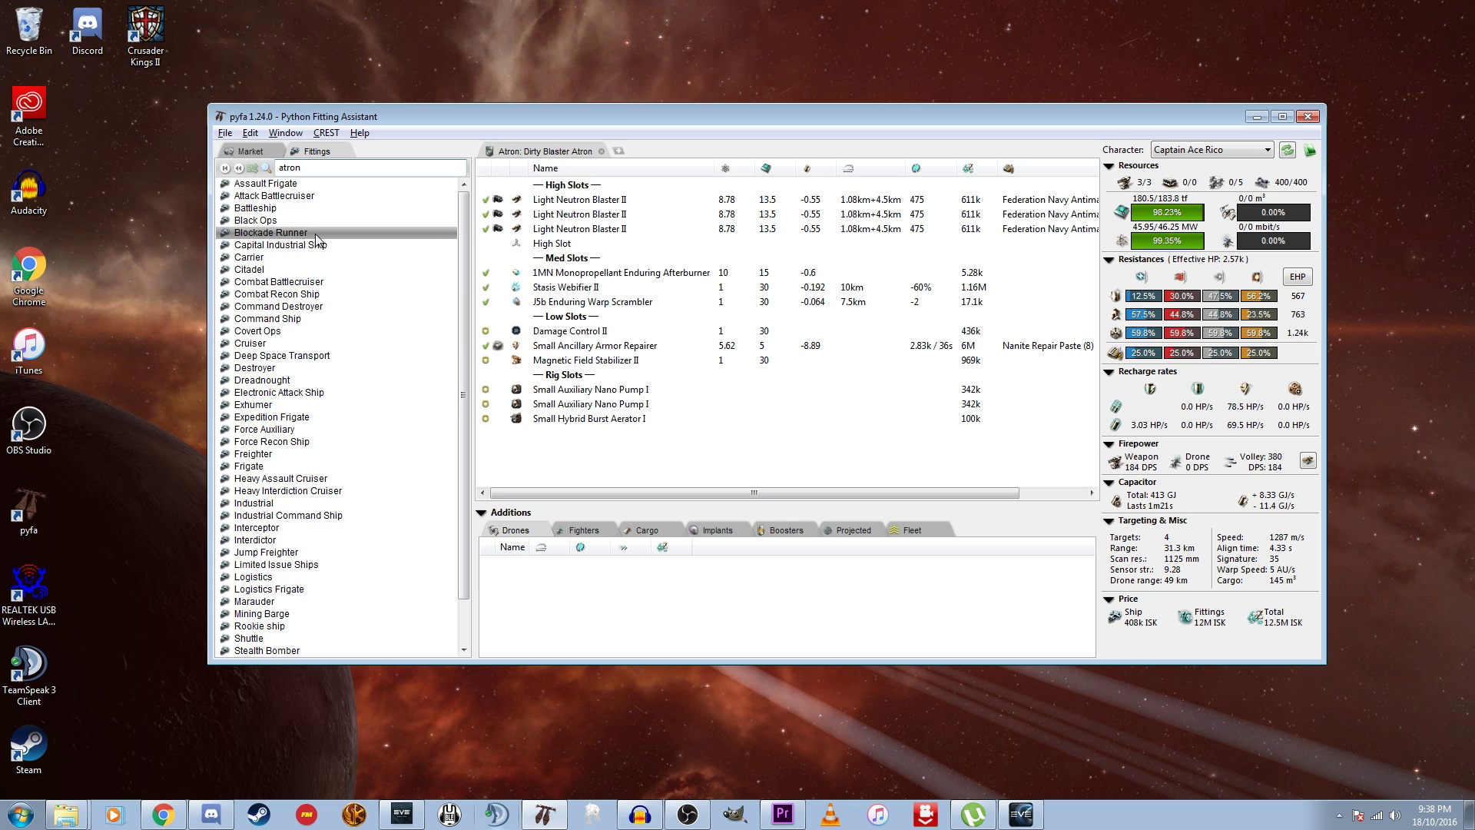
pyautogui.click(246, 153)
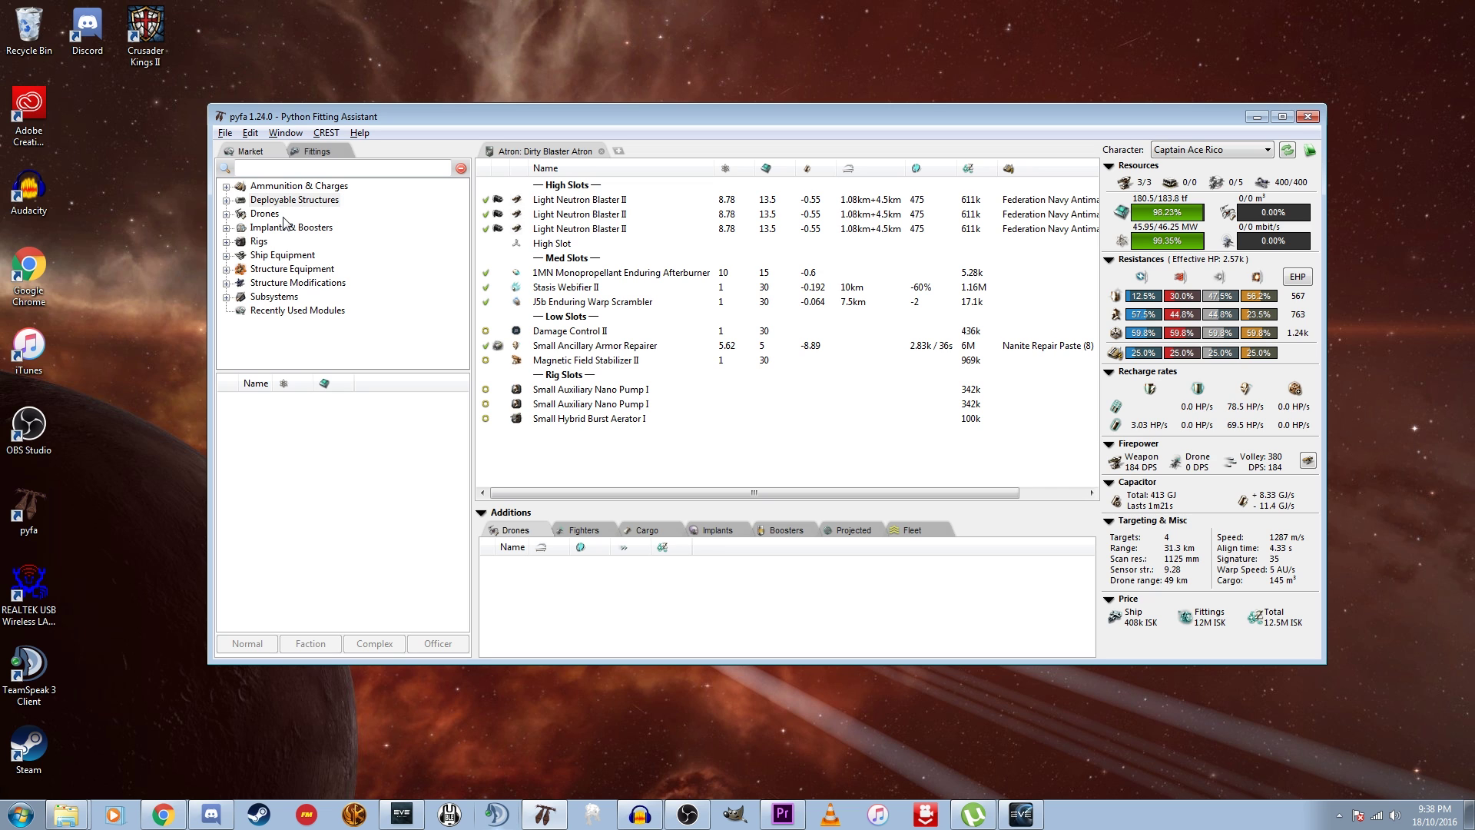
# Examine the rig groups in the market's Rigs category, then collapse the category again.
pyautogui.click(226, 241)
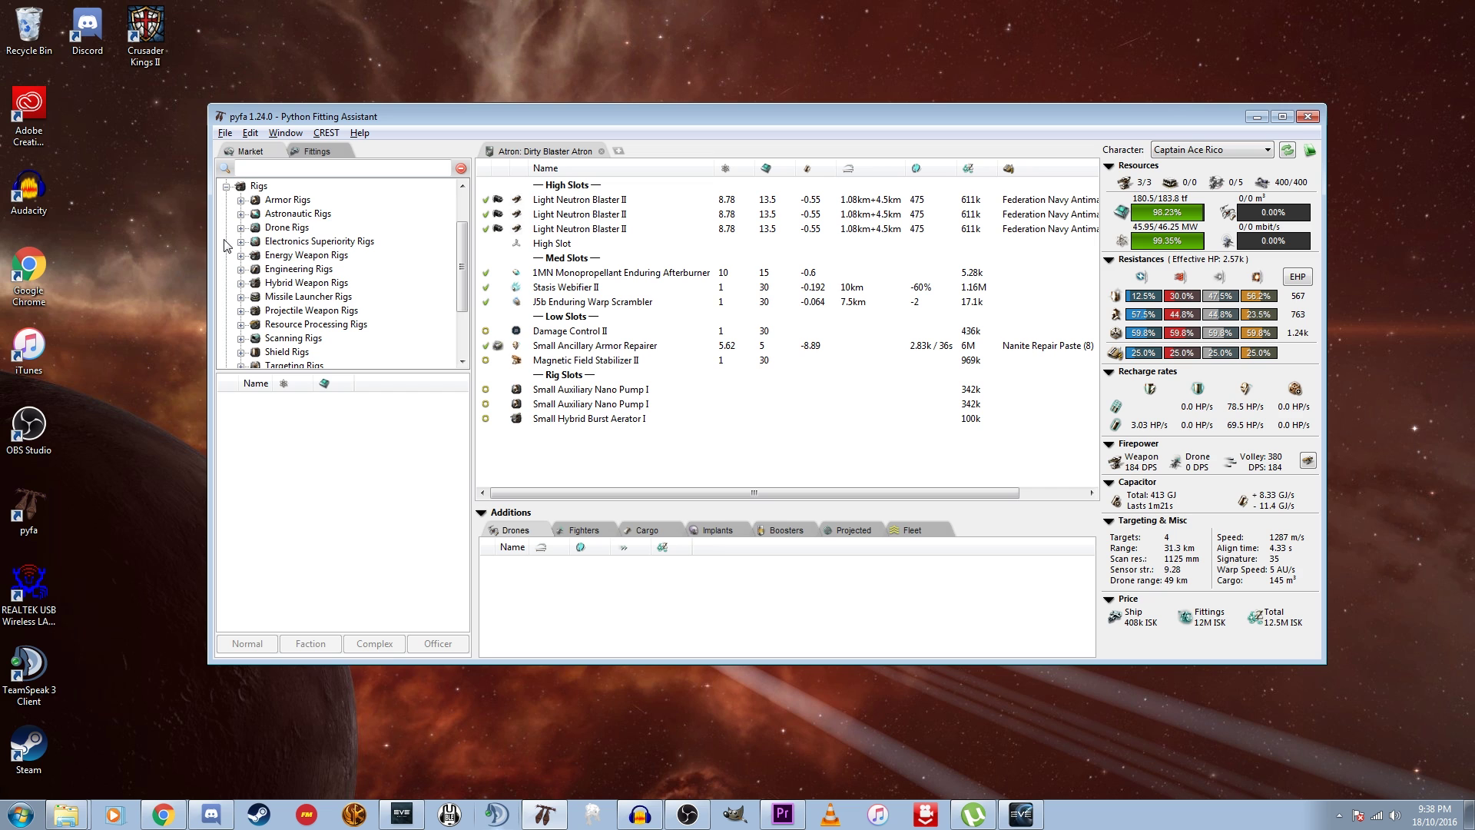
pyautogui.click(226, 186)
pyautogui.click(263, 166)
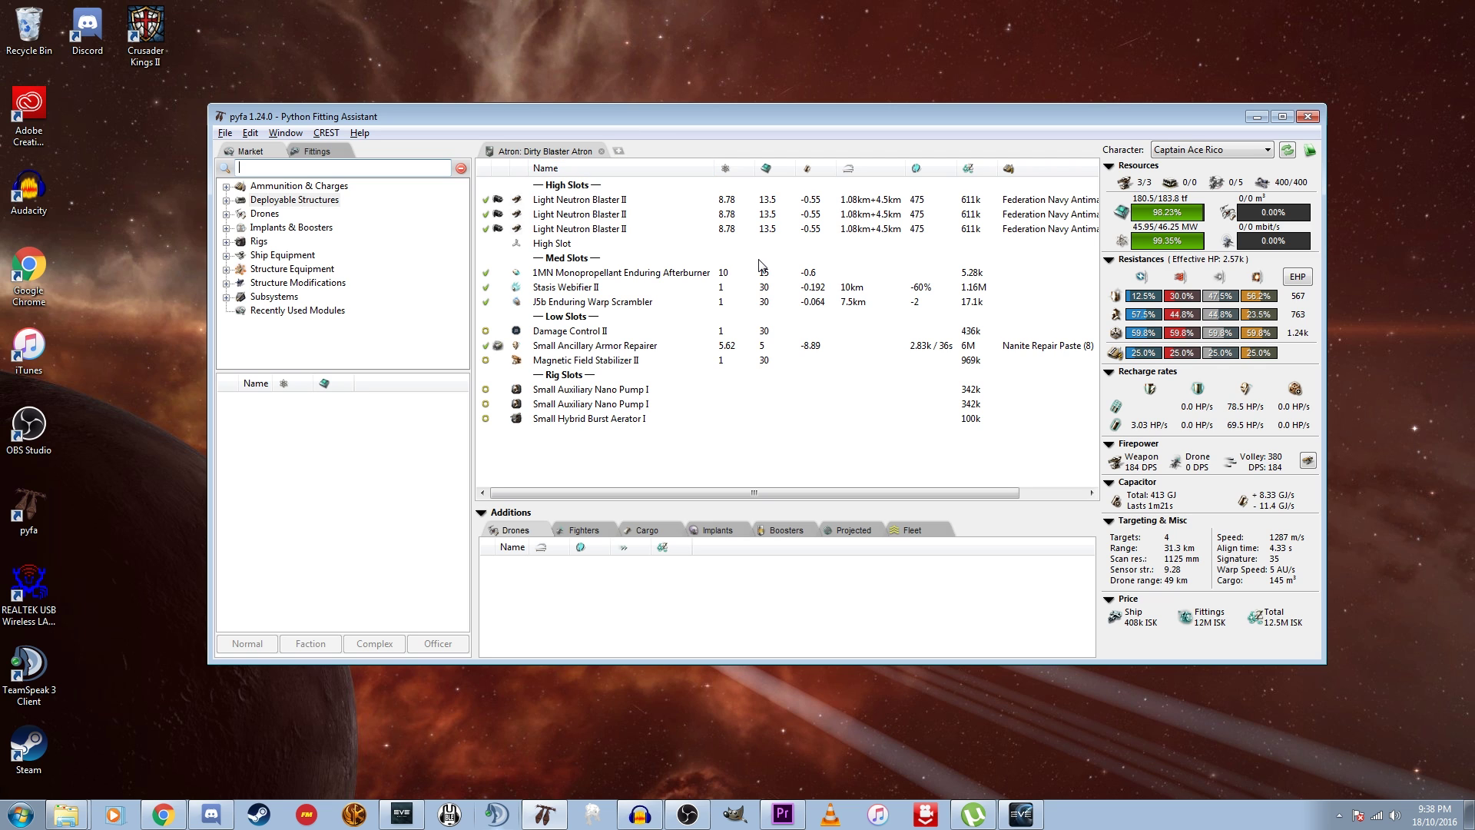
# Switch to the Federation Navy Comet loss on zKillboard in Chrome and copy its full fit in EFT format.
pyautogui.click(174, 817)
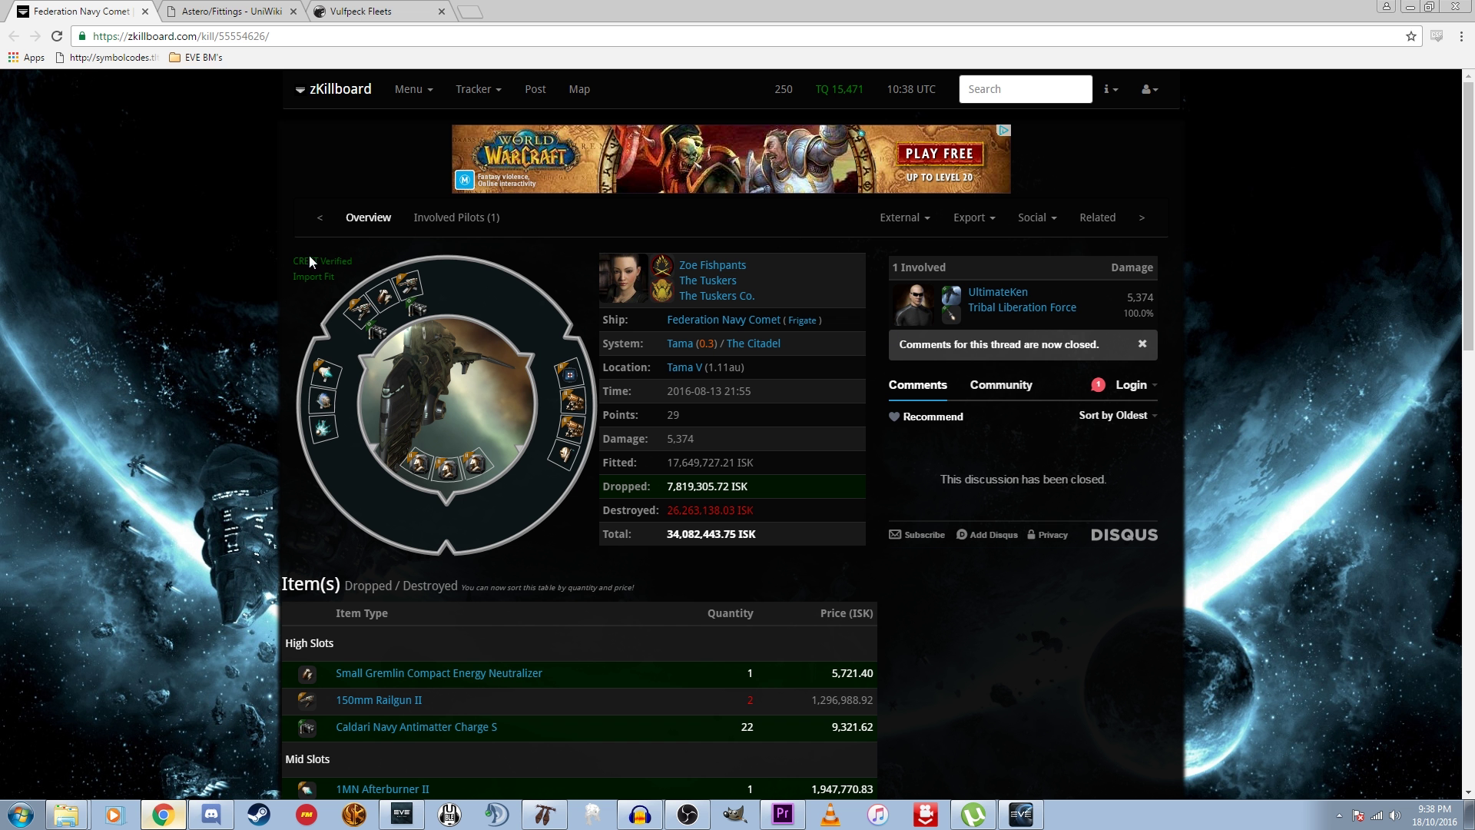
pyautogui.scroll(-3, 1296, 285)
pyautogui.scroll(3, 1296, 285)
pyautogui.click(979, 222)
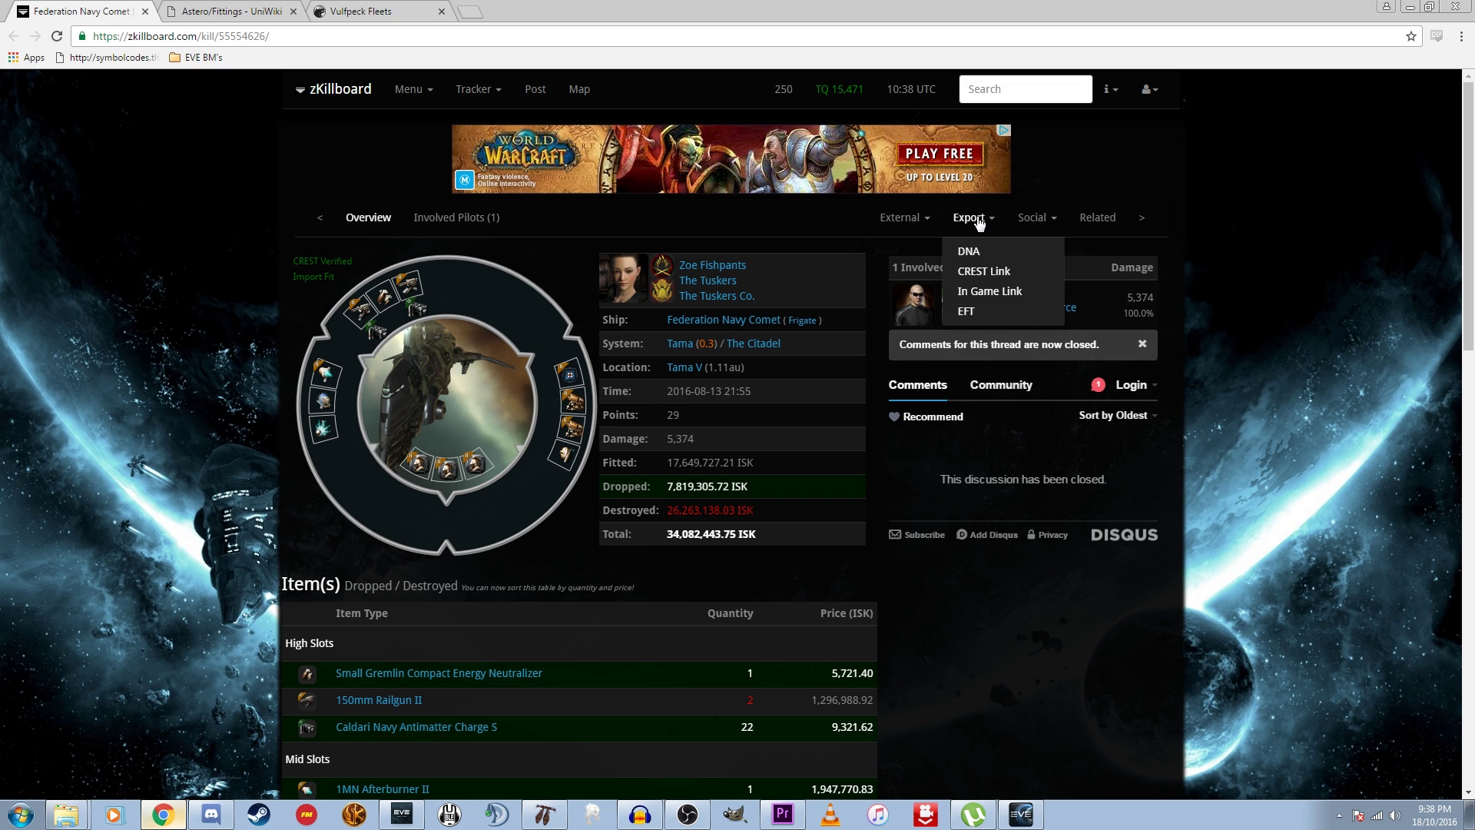
pyautogui.click(978, 314)
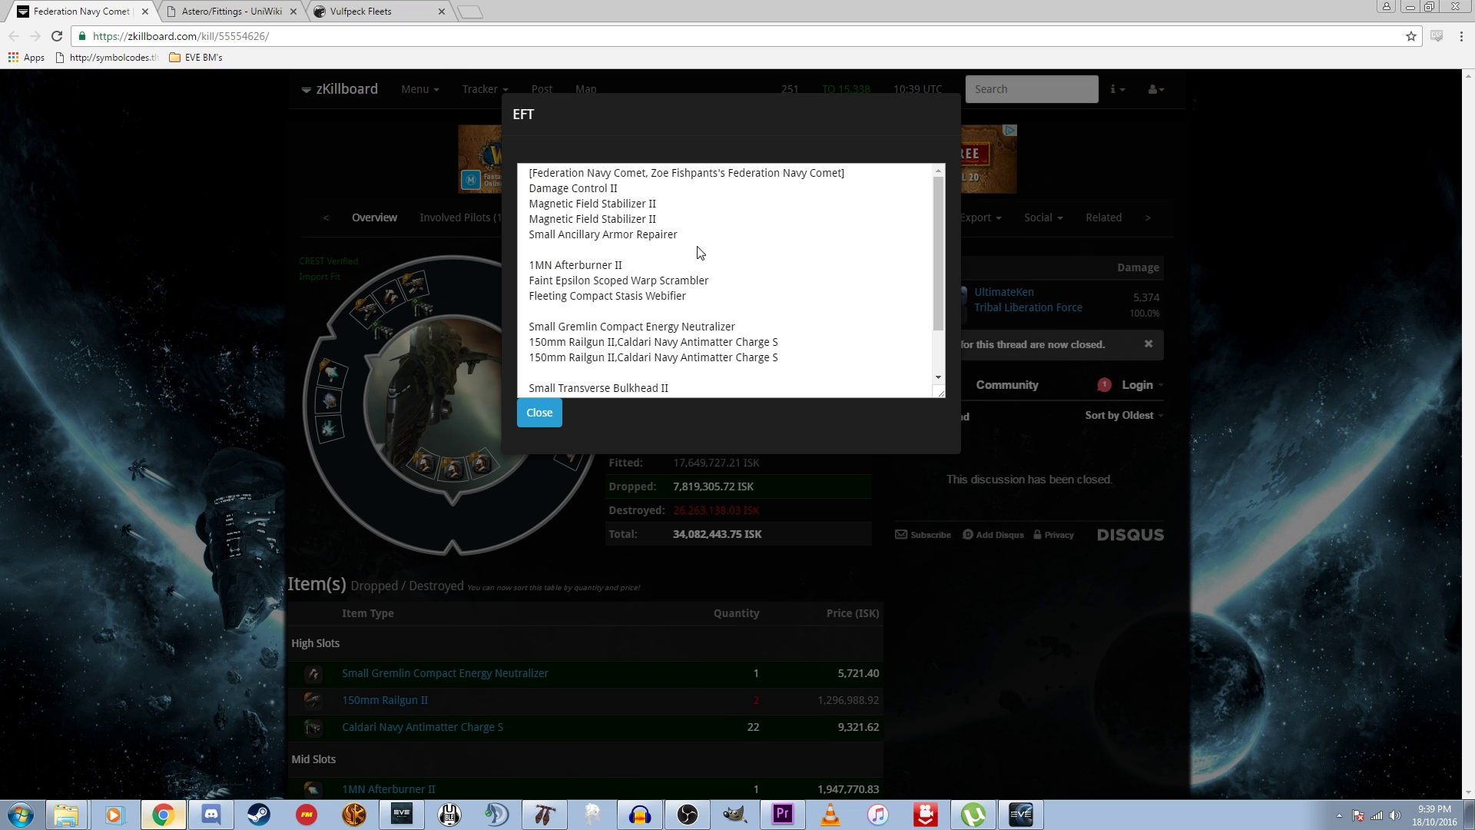
pyautogui.hotkey('ctrl', 'a')
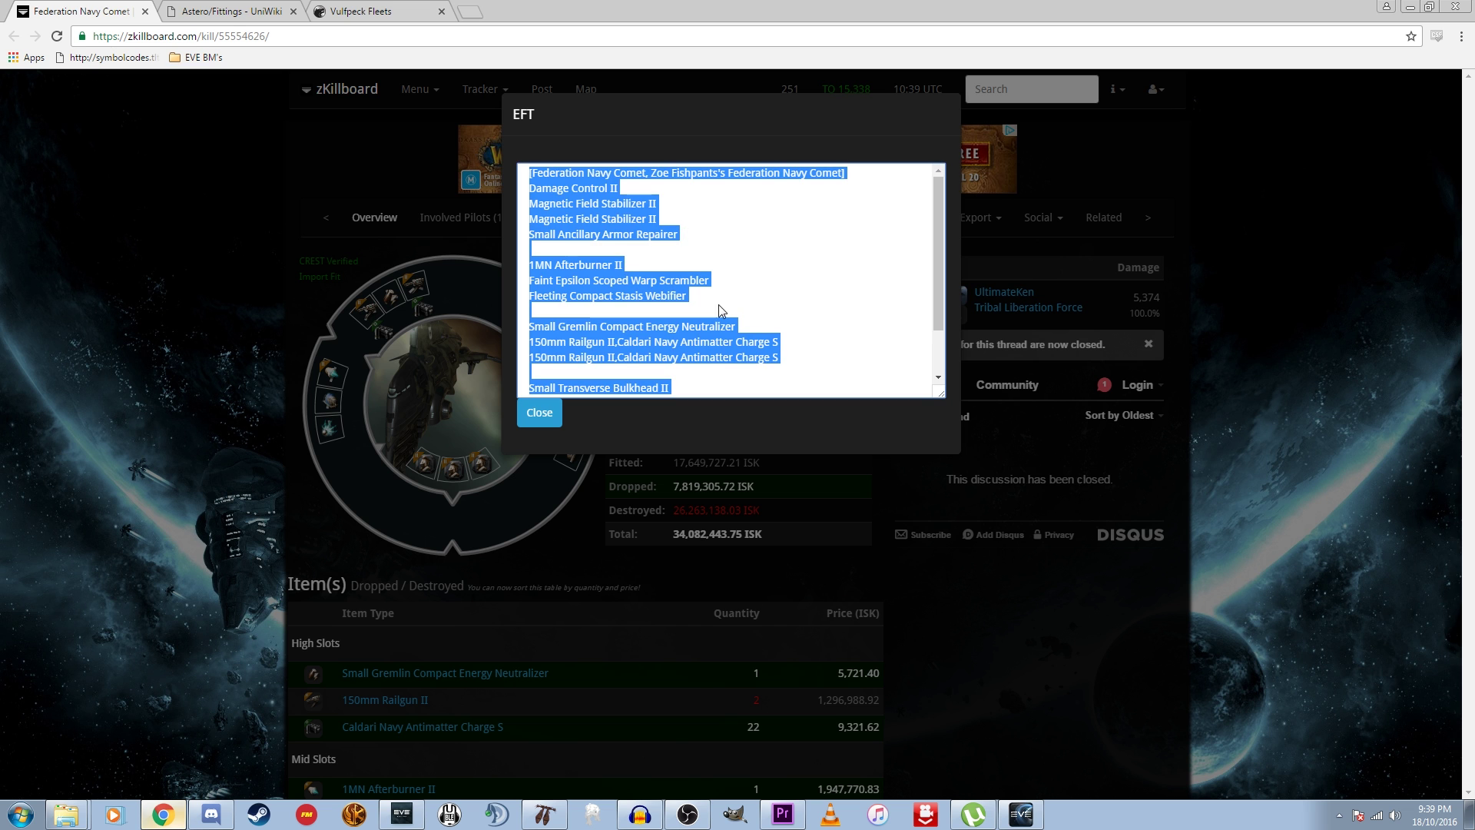
pyautogui.rightClick(592, 236)
pyautogui.click(629, 246)
# Switch to pyfa, import the copied Federation Navy Comet fit from the clipboard and show the ship's saved fittings.
pyautogui.click(545, 814)
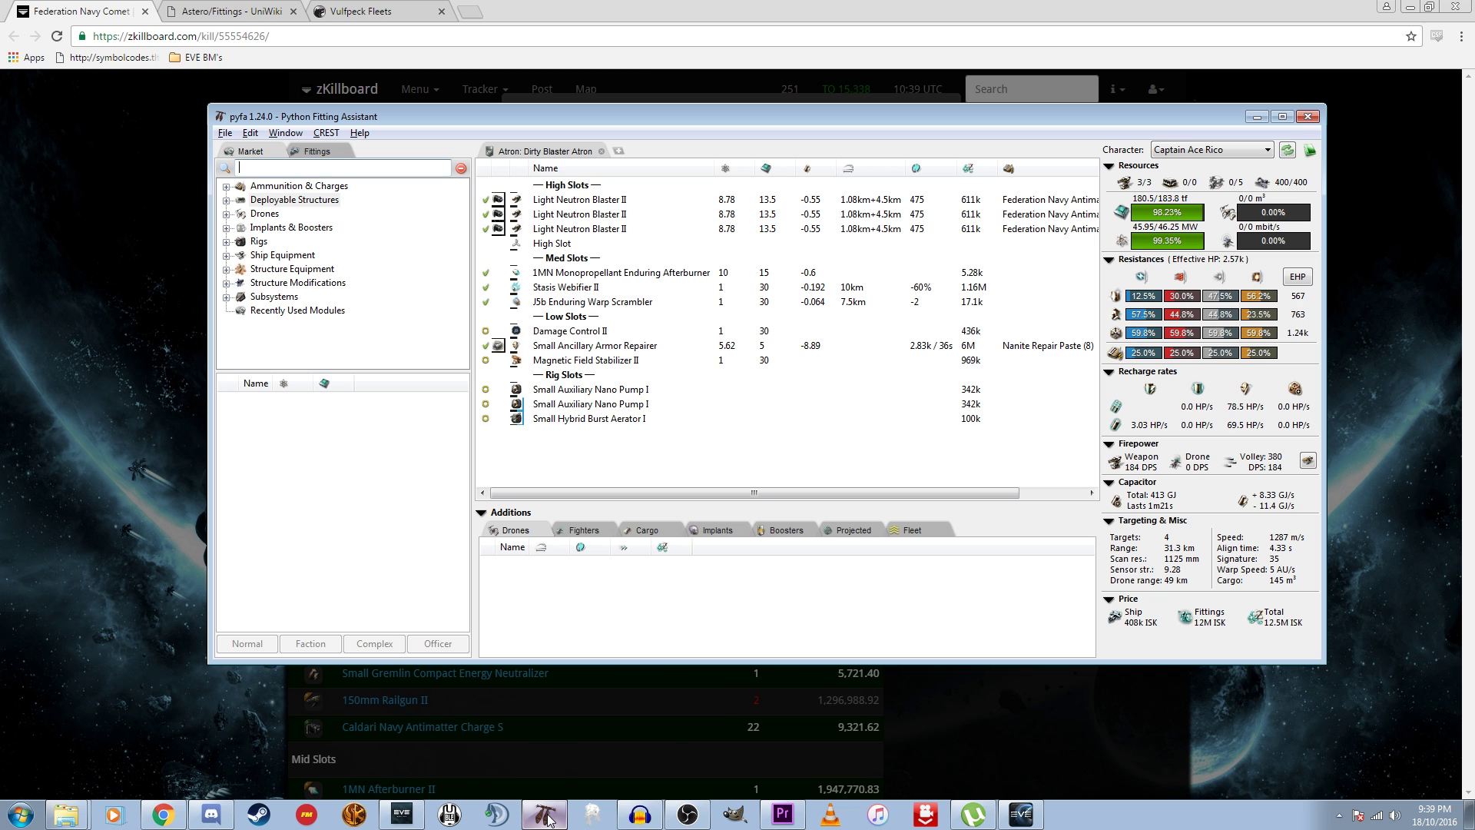
pyautogui.click(250, 132)
pyautogui.moveTo(285, 132)
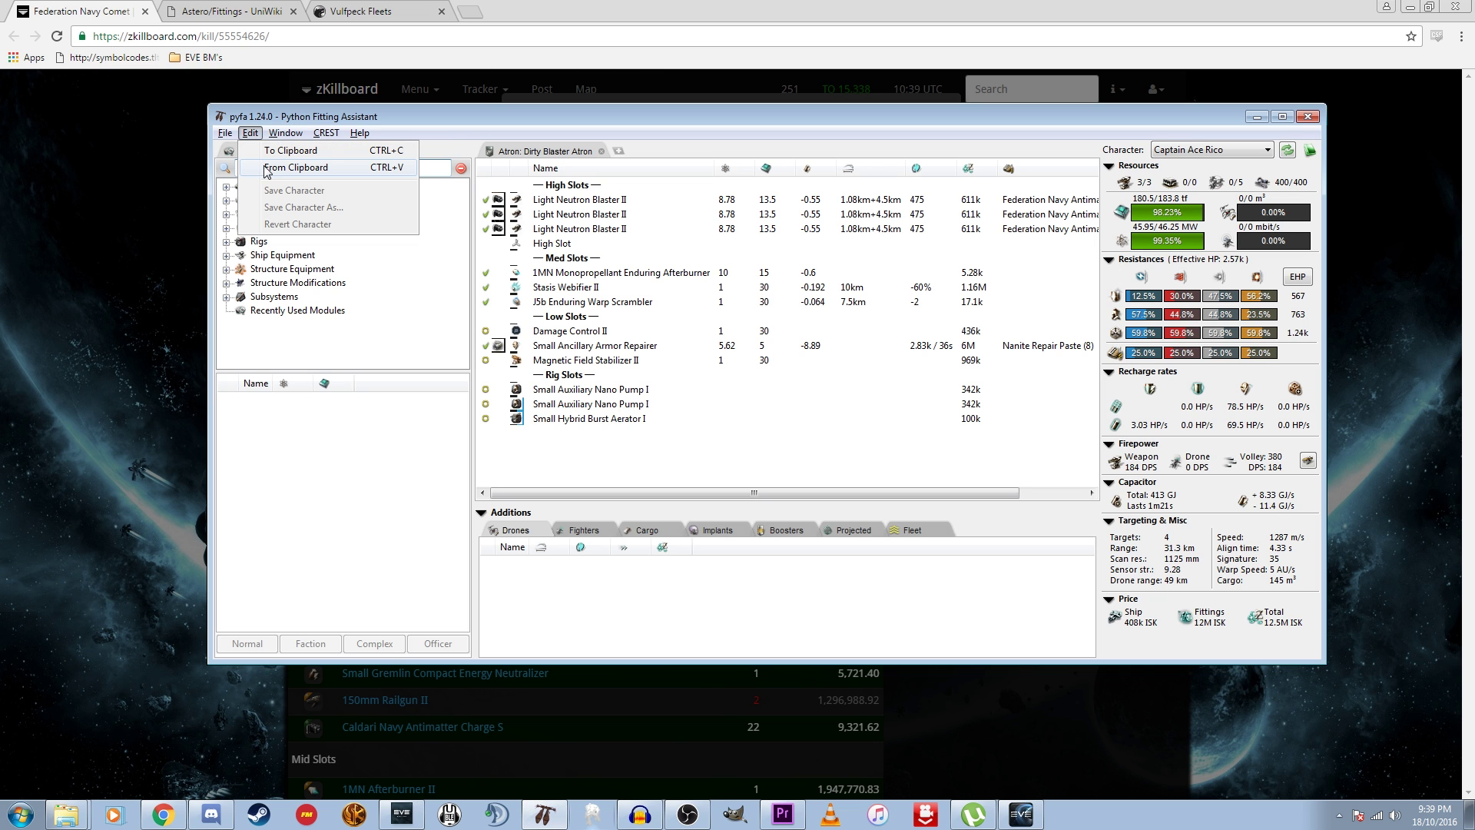
pyautogui.click(267, 167)
pyautogui.click(317, 152)
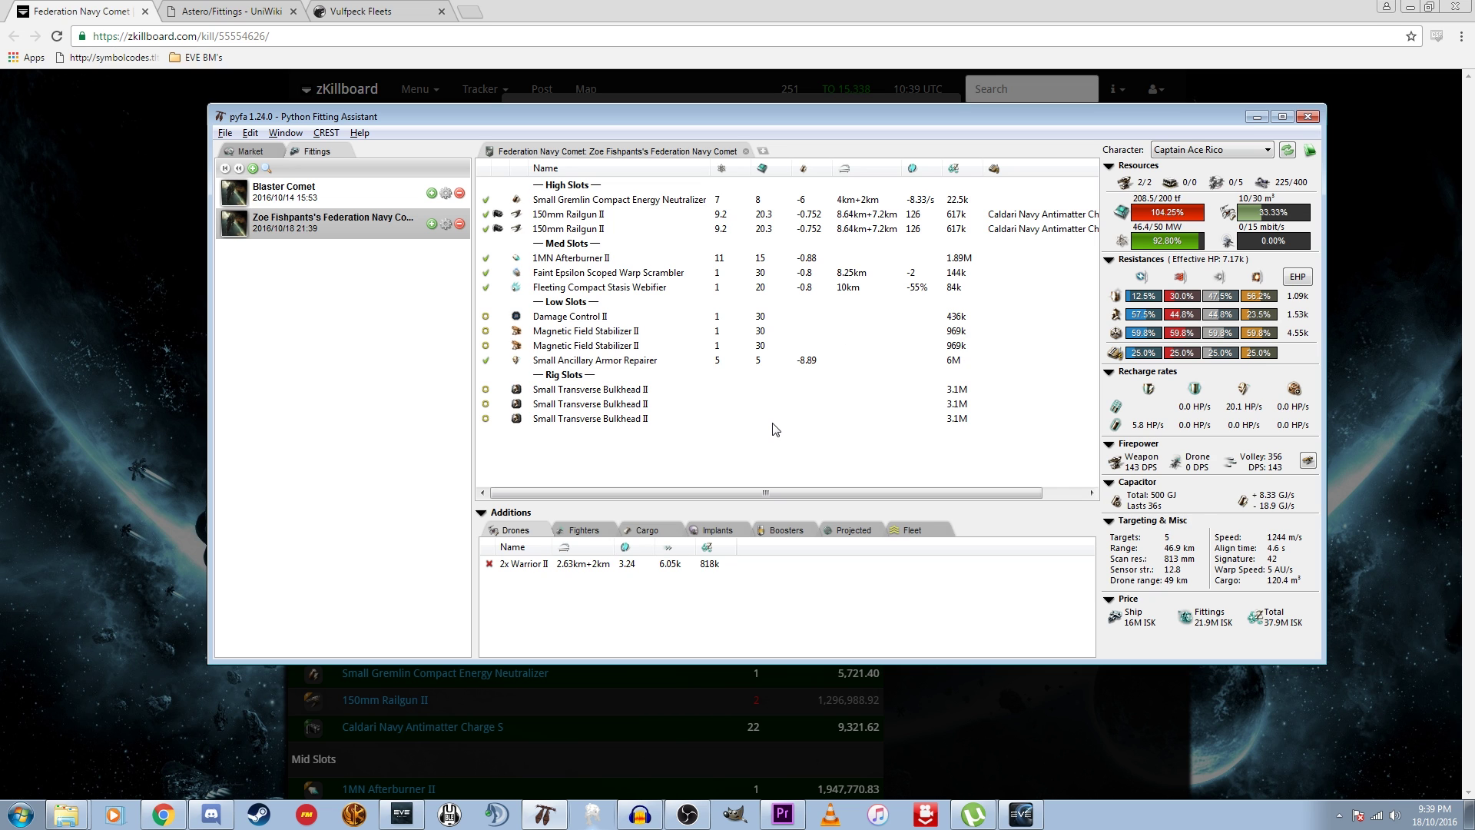
# Inspect the Comet fit's two 150mm Railgun II modules, energy neutralizer and warp scrambler along with its resource usage.
pyautogui.click(564, 217)
pyautogui.click(582, 226)
pyautogui.click(573, 213)
pyautogui.click(577, 230)
pyautogui.click(567, 216)
pyautogui.click(570, 227)
pyautogui.click(567, 219)
pyautogui.click(569, 229)
pyautogui.click(571, 214)
pyautogui.click(587, 235)
pyautogui.click(575, 218)
pyautogui.click(586, 232)
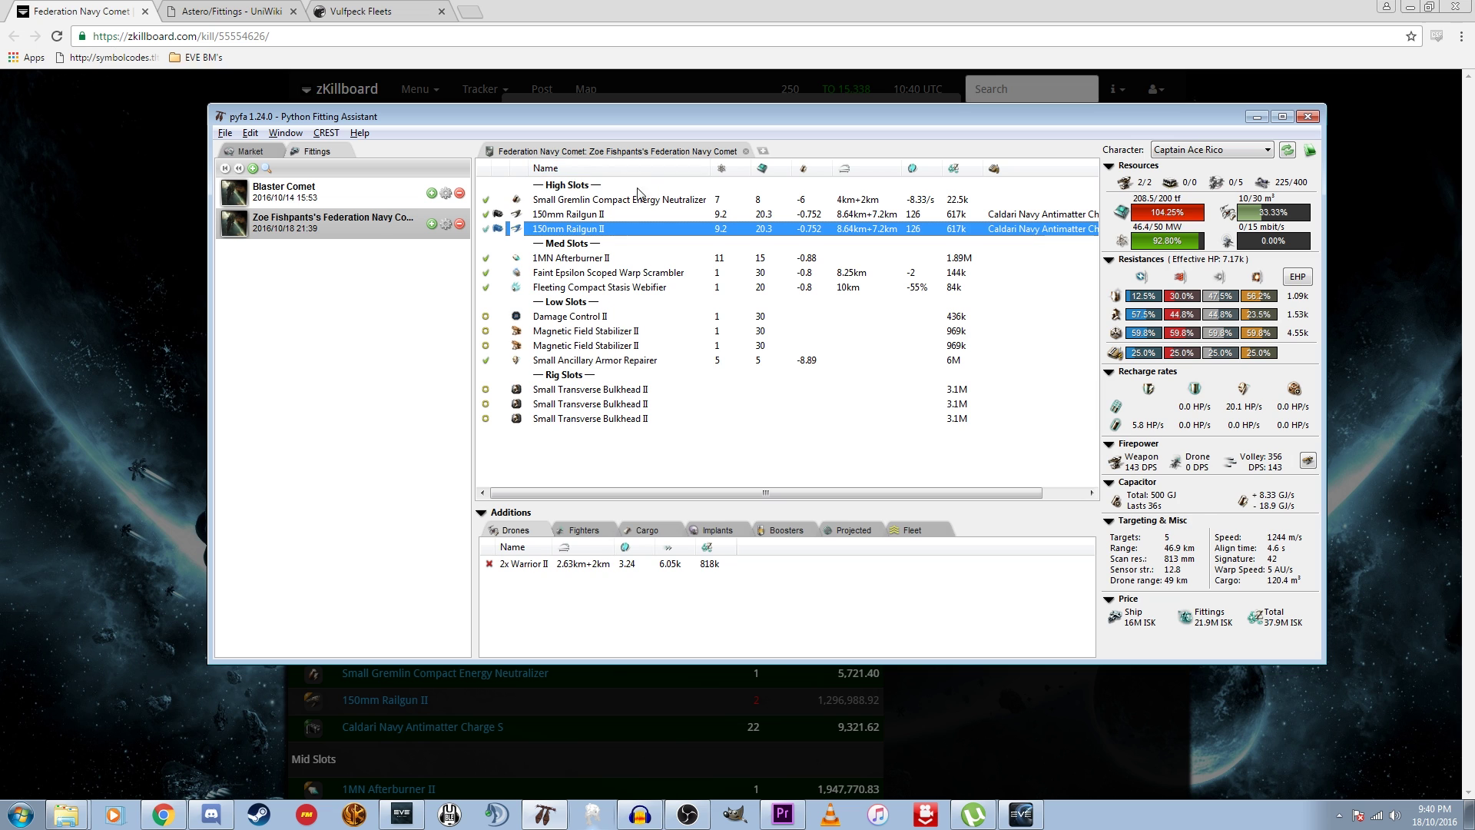
pyautogui.click(607, 201)
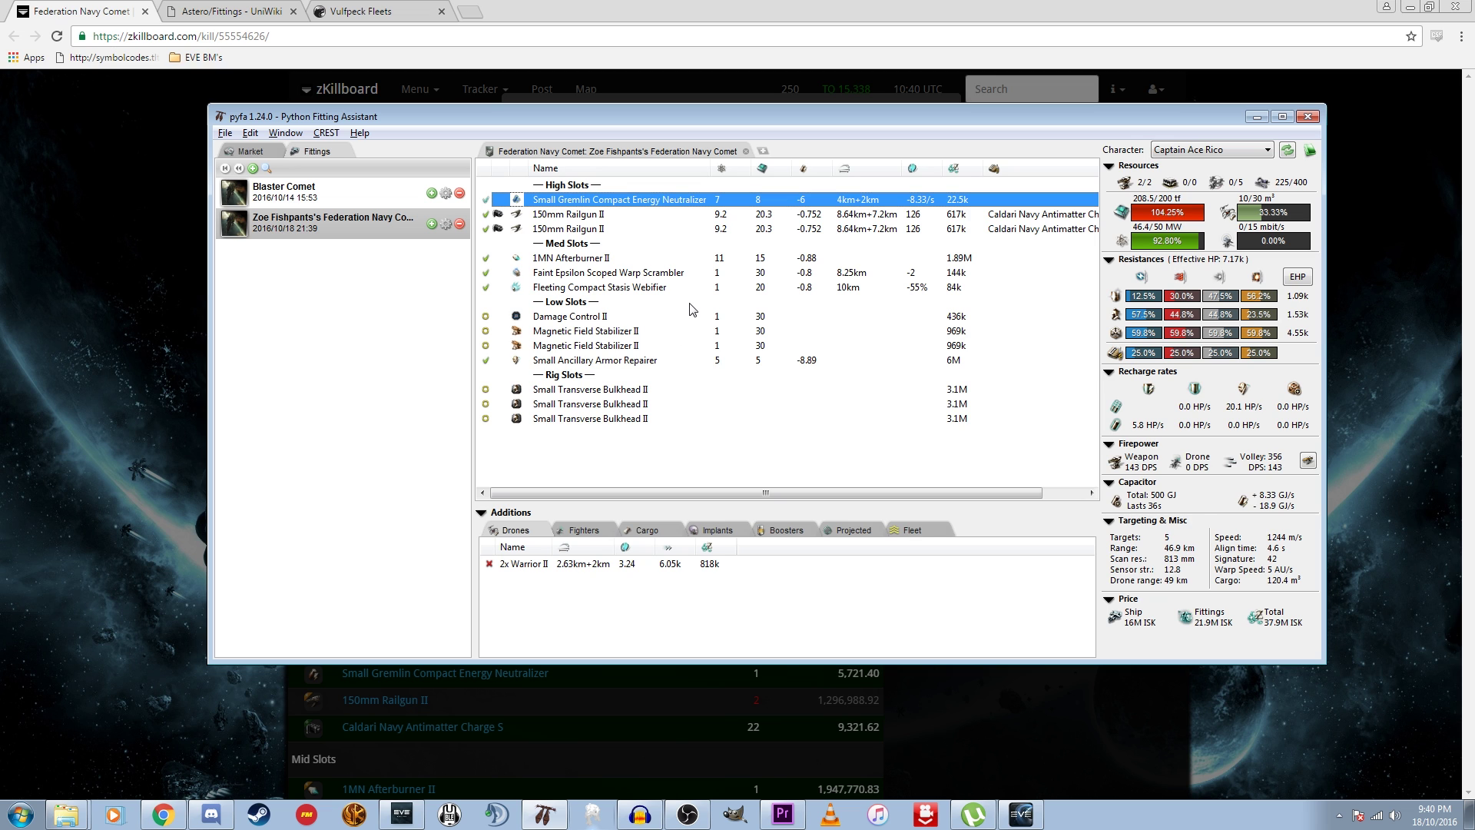
pyautogui.click(595, 275)
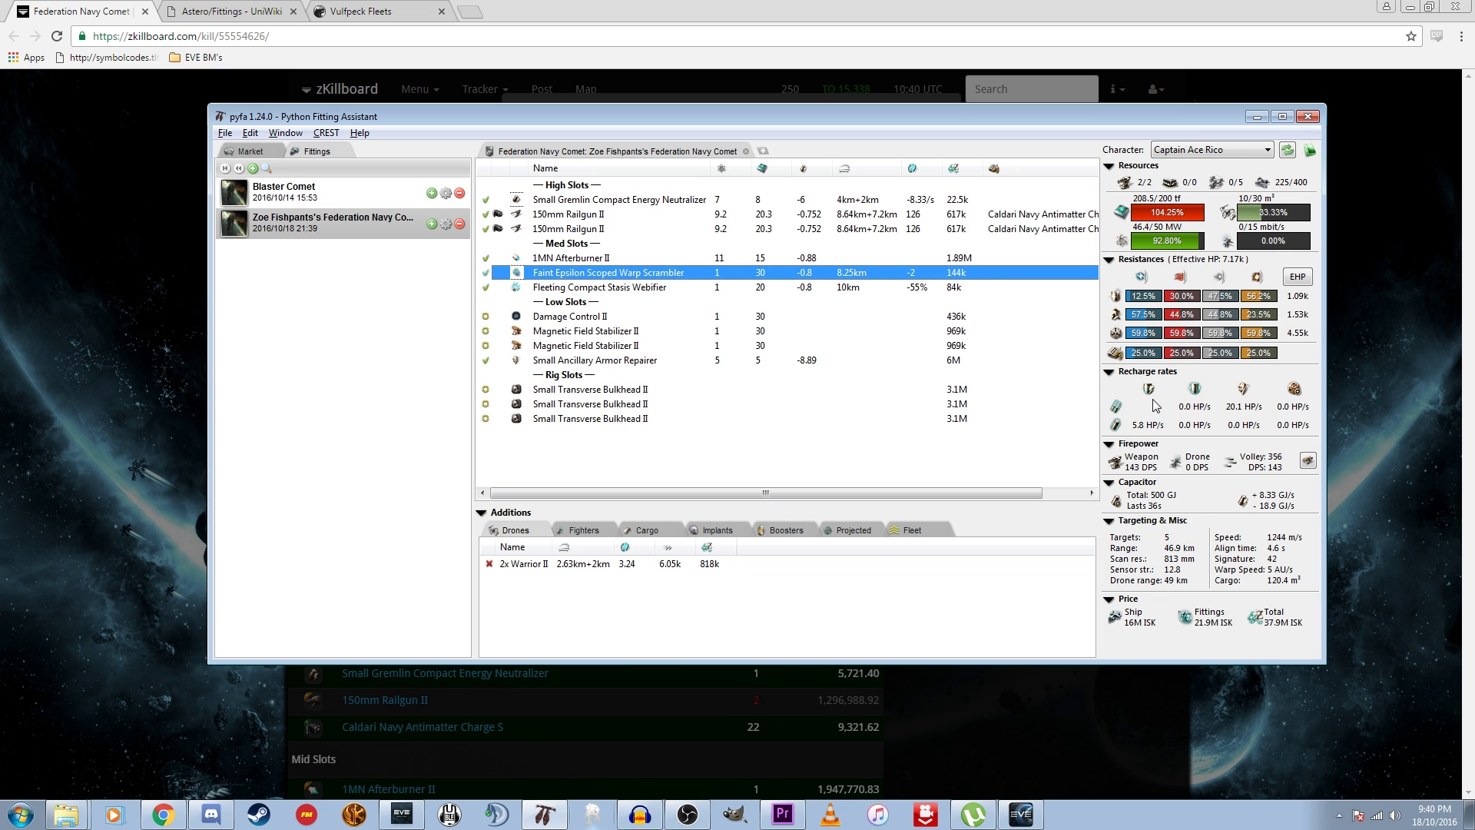
pyautogui.moveTo(1183, 219)
# Switch to the UniWiki Astero/Fittings page in Chrome and copy the EFT text of the Newbie/Hi-Sec Exploration fit.
pyautogui.click(102, 242)
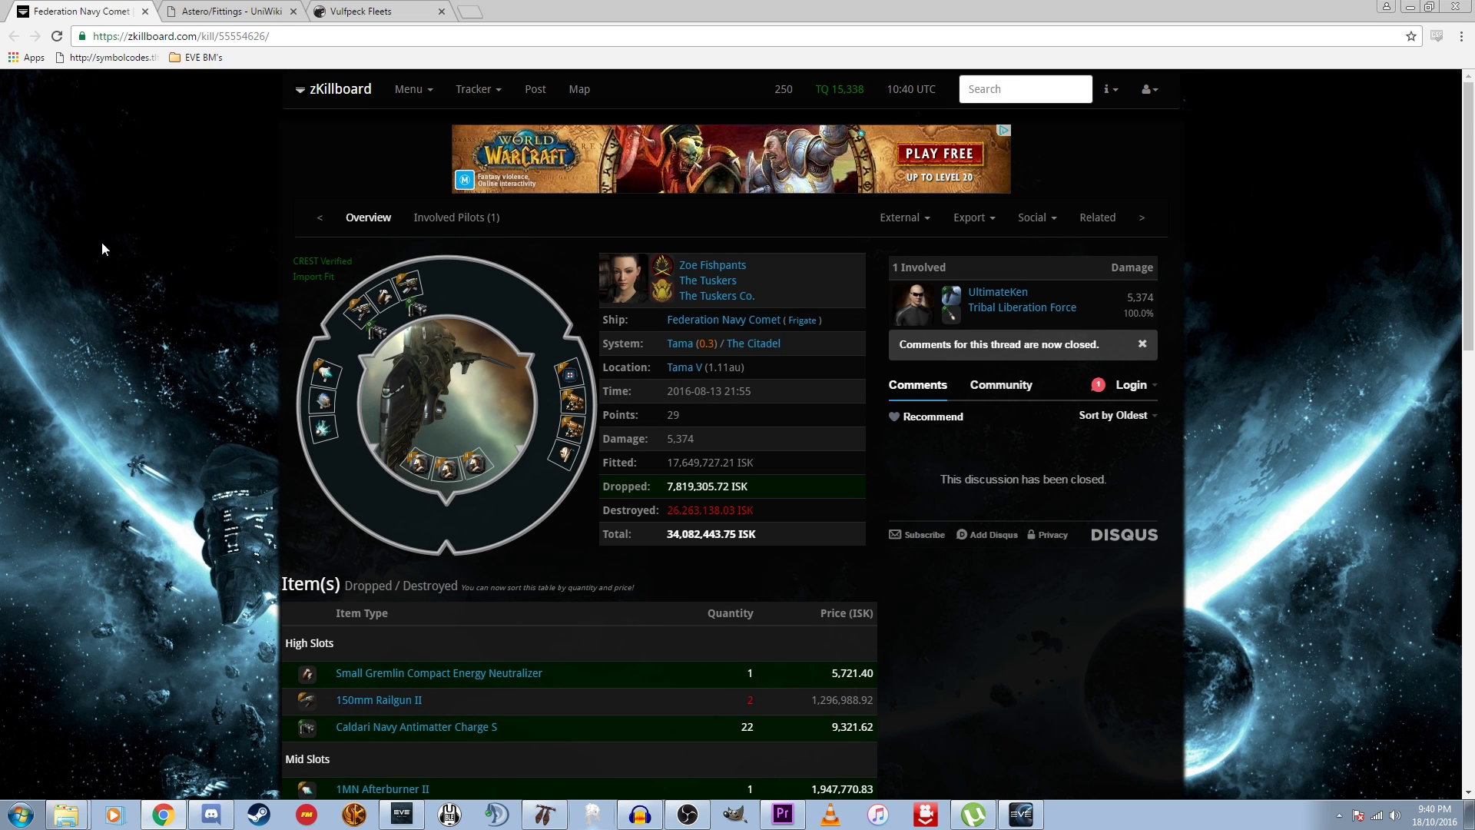
pyautogui.click(201, 12)
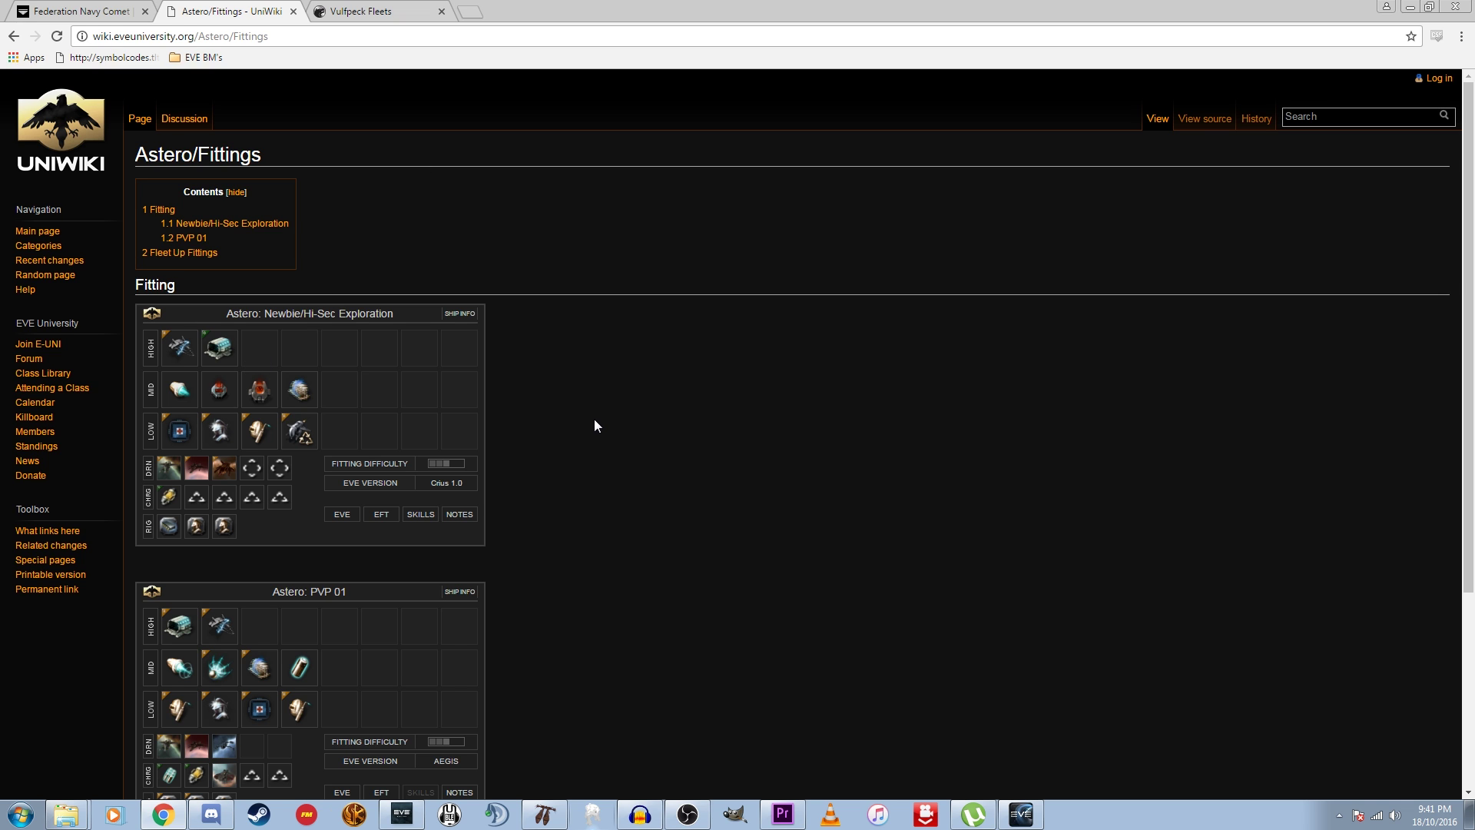
pyautogui.scroll(-2, 613, 382)
pyautogui.scroll(2, 613, 382)
pyautogui.click(382, 515)
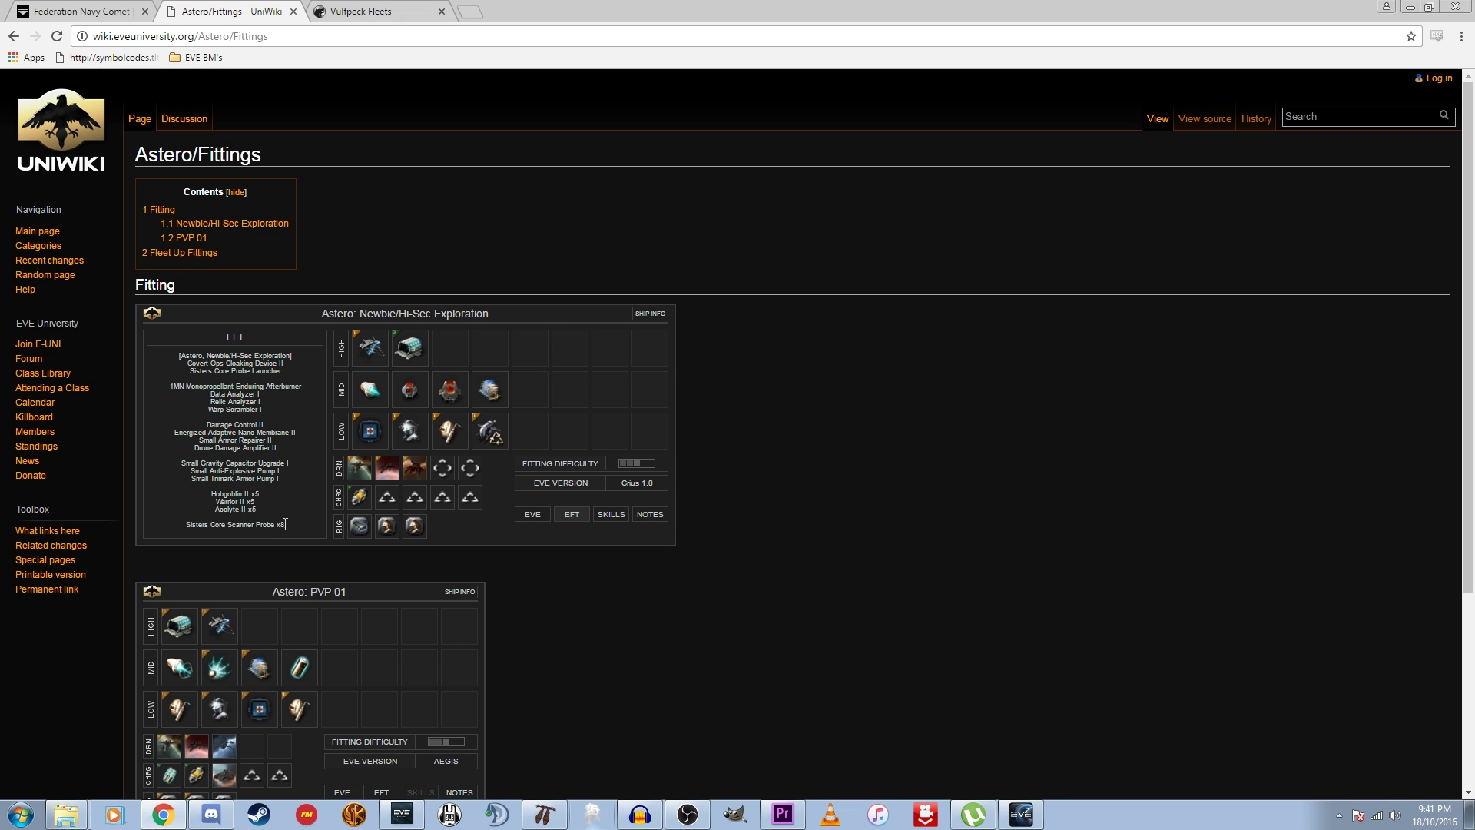
pyautogui.moveTo(285, 525); pyautogui.dragTo(260, 510)
pyautogui.moveTo(192, 394); pyautogui.dragTo(173, 355)
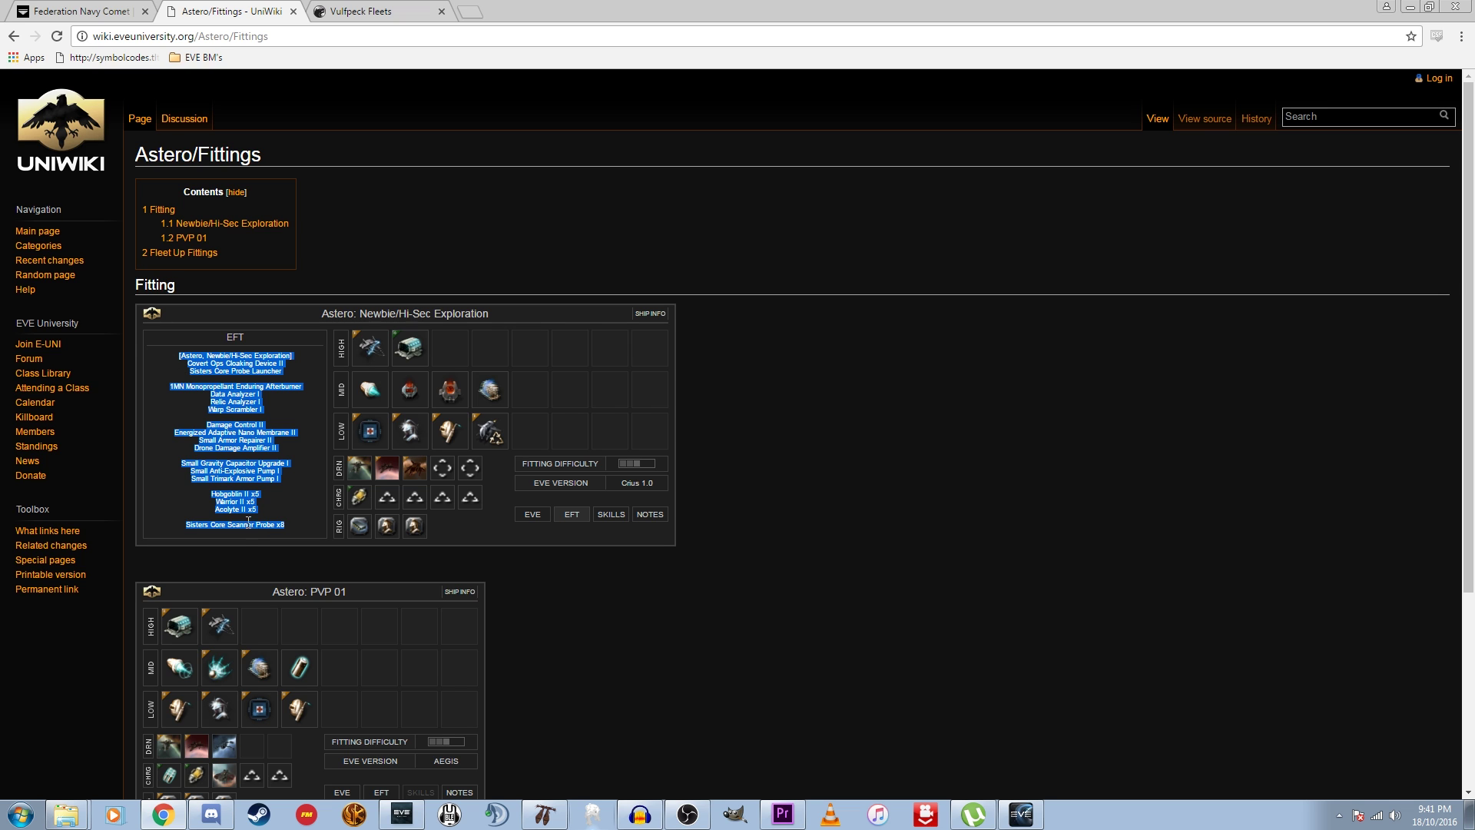
pyautogui.rightClick(232, 398)
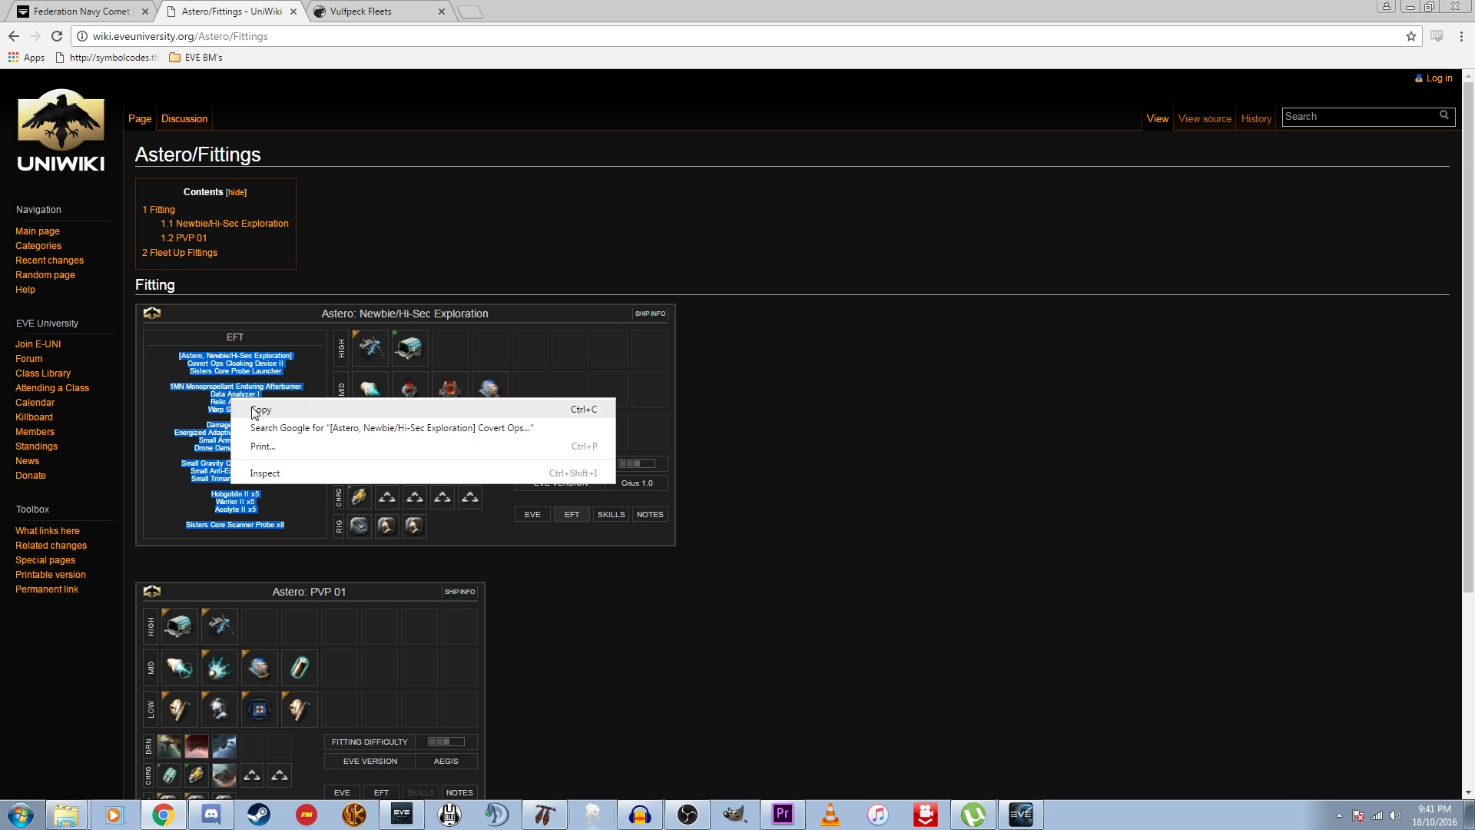
pyautogui.click(254, 413)
# Switch to pyfa and import the copied Astero Newbie/Hi-Sec Exploration fit from the clipboard.
pyautogui.click(544, 814)
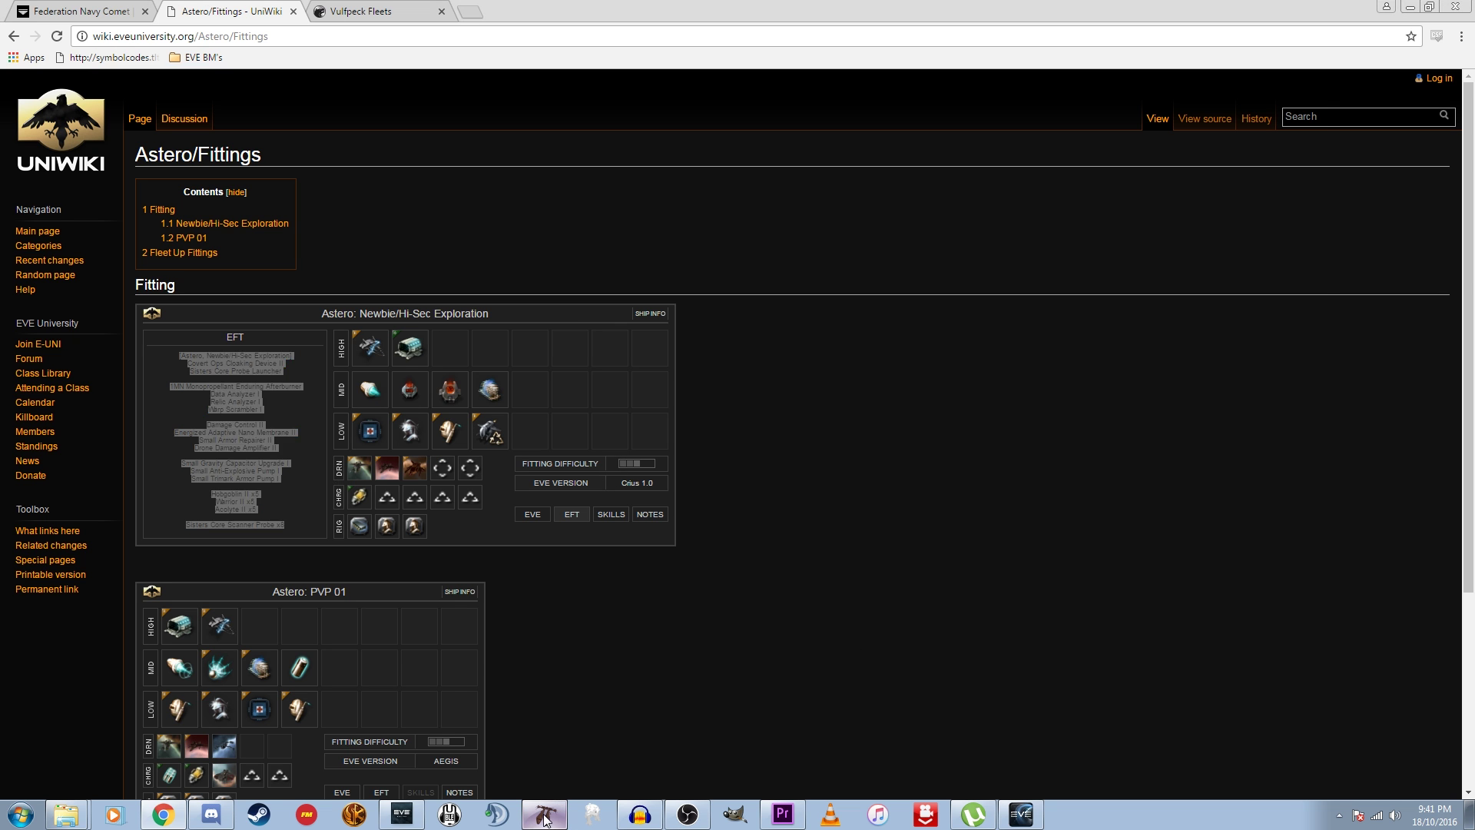
pyautogui.click(250, 133)
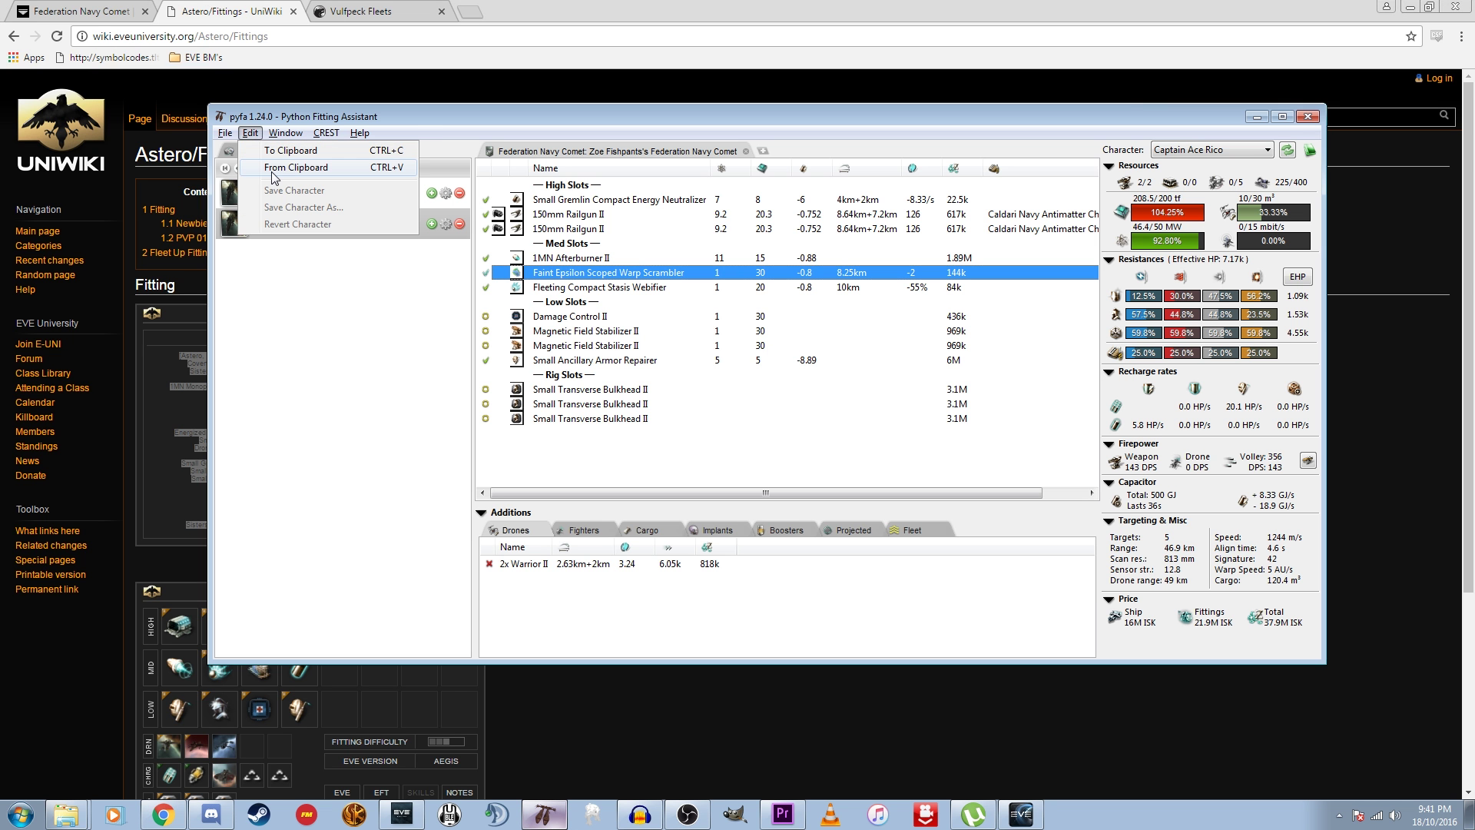
pyautogui.click(296, 167)
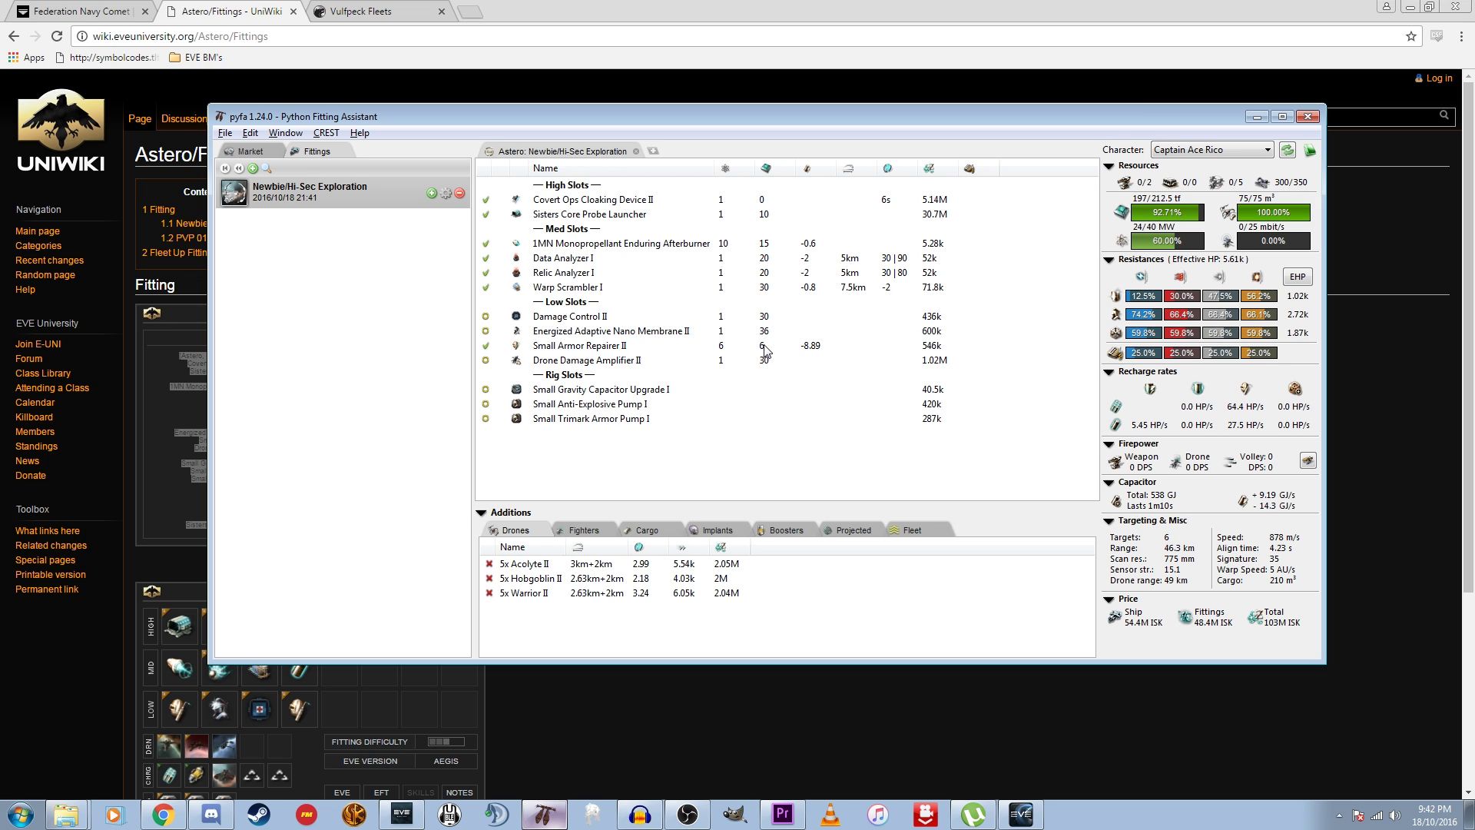
# Open the Doctrine Fittings page on Vulfpeck Fleets in Chrome, then expand and copy the Augoror VPF Standard "VulfPriest" fit.
pyautogui.click(374, 12)
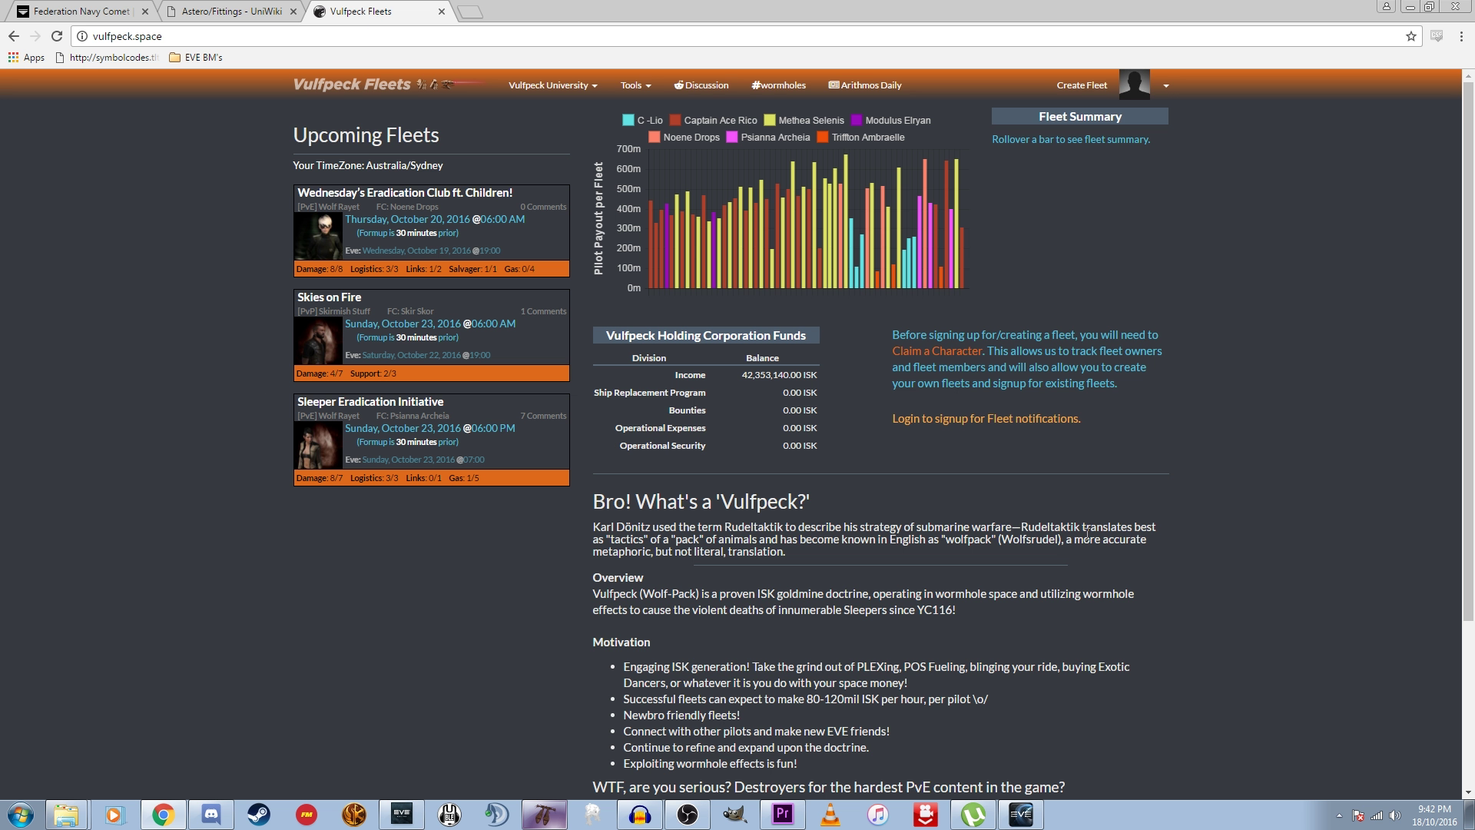
pyautogui.click(568, 83)
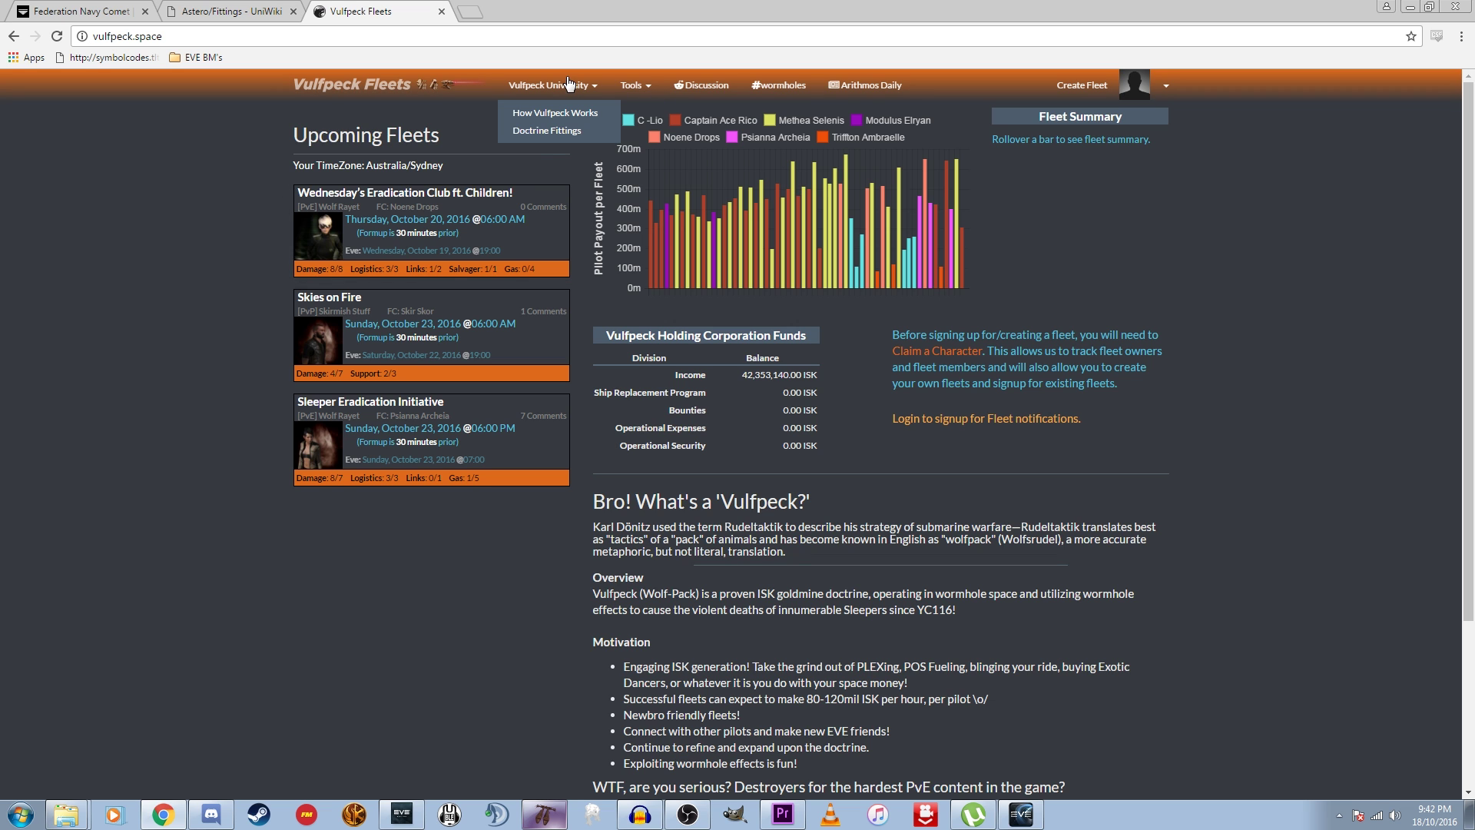
pyautogui.click(556, 131)
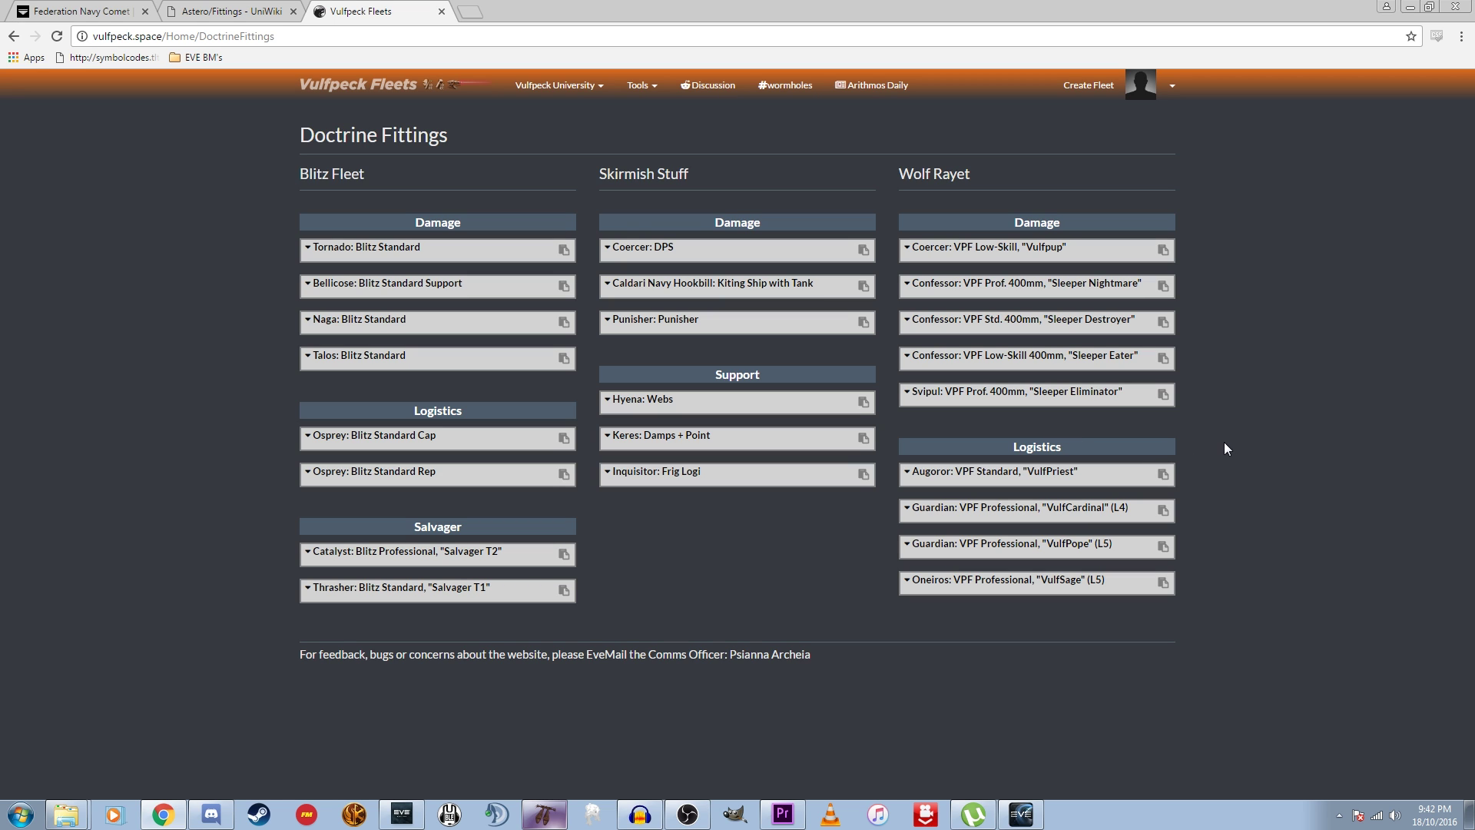
pyautogui.click(1007, 477)
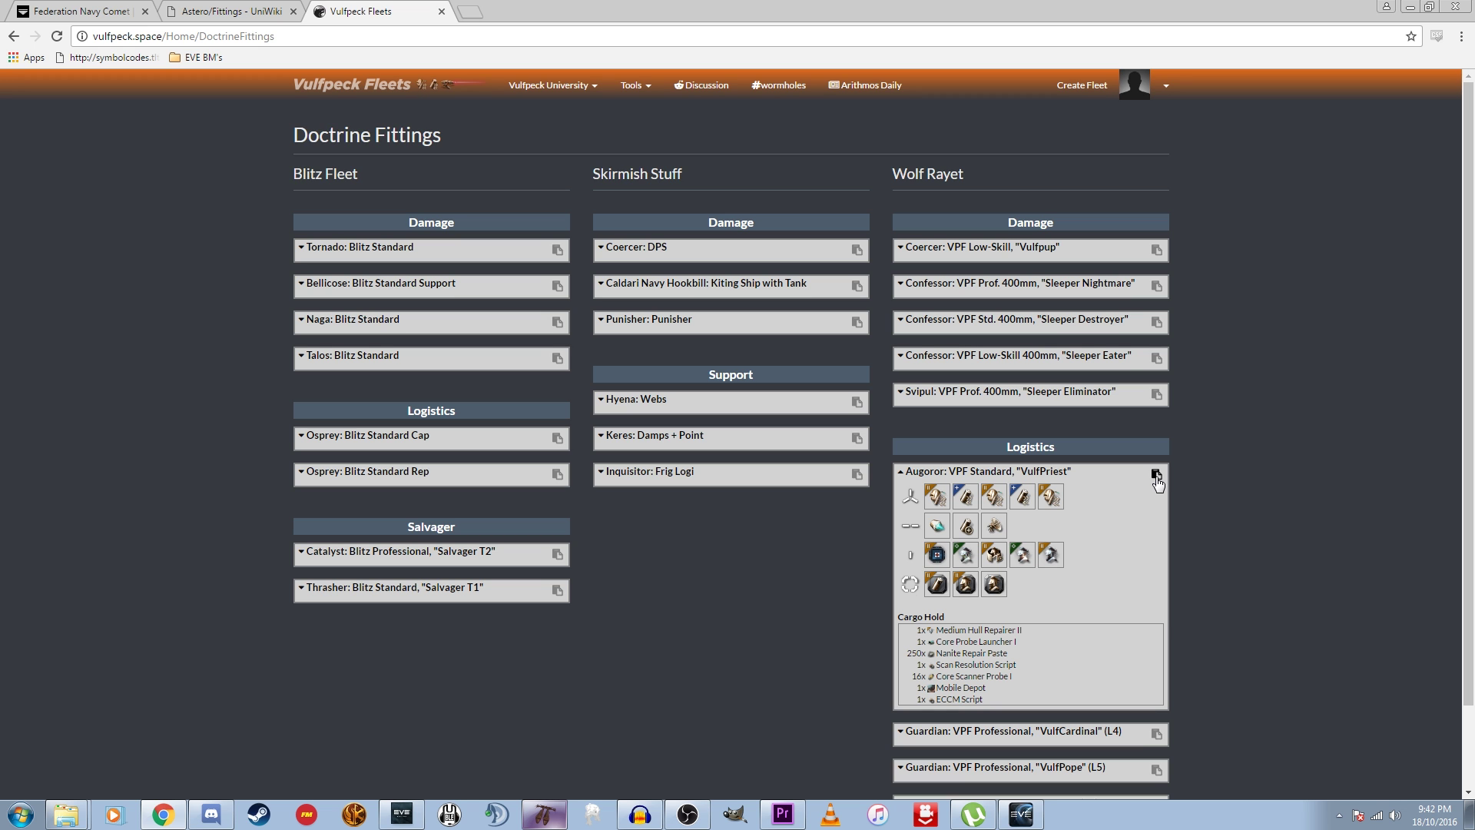
# Switch to pyfa and import the copied Augoror VPF Standard "VulfPriest" fit from the clipboard.
pyautogui.click(544, 814)
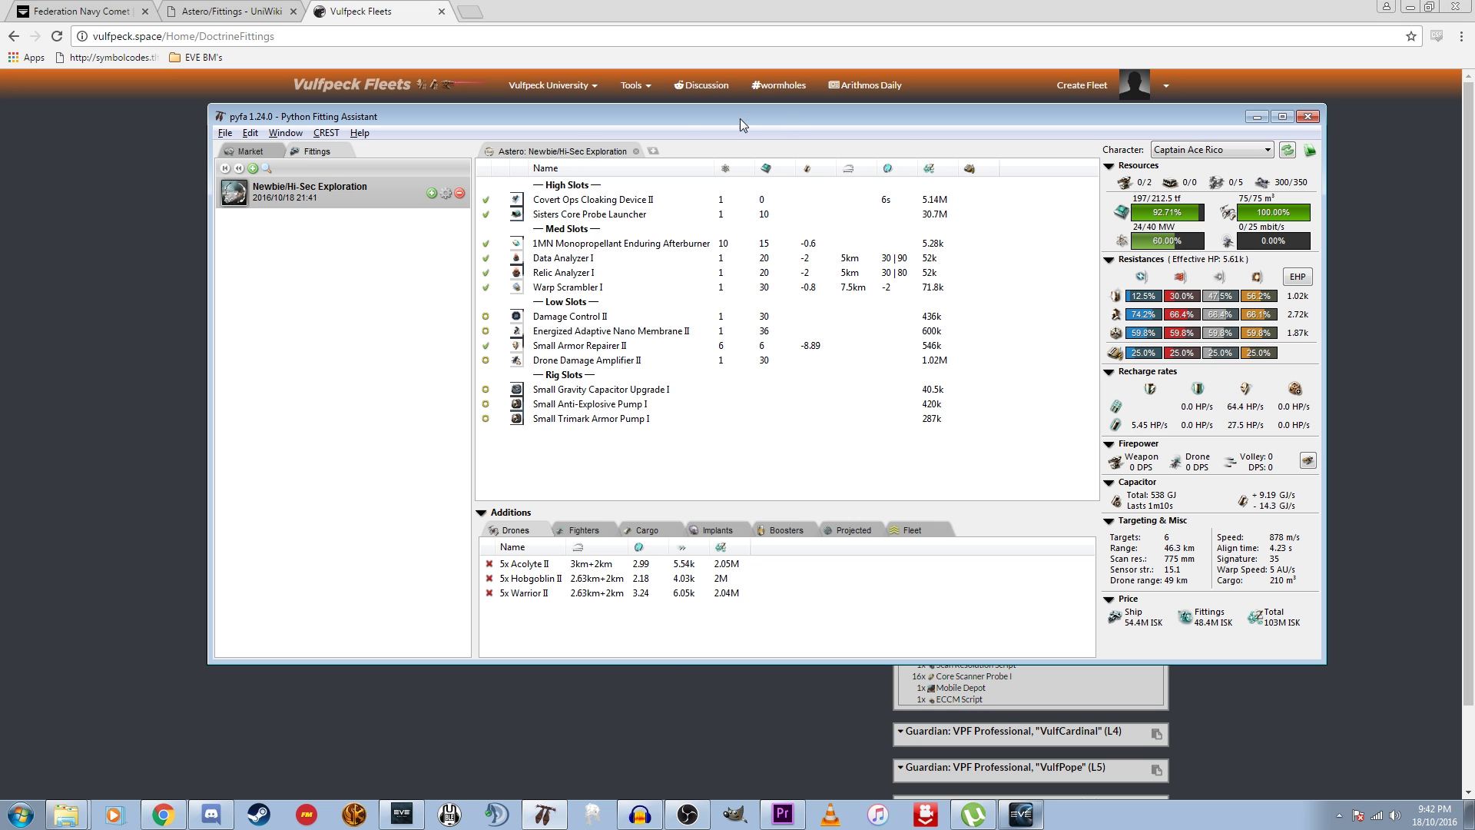
pyautogui.click(250, 133)
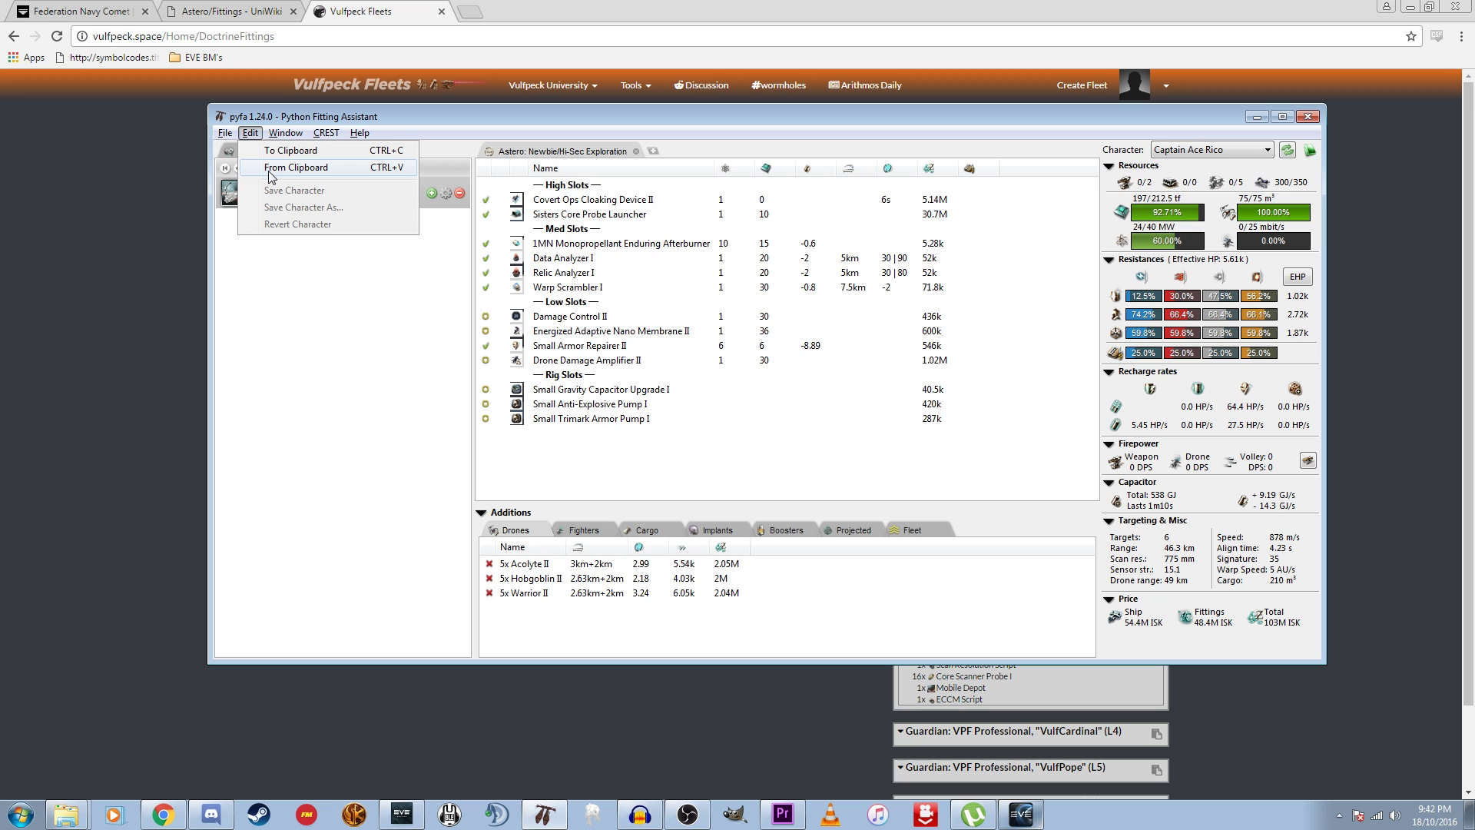
pyautogui.click(296, 167)
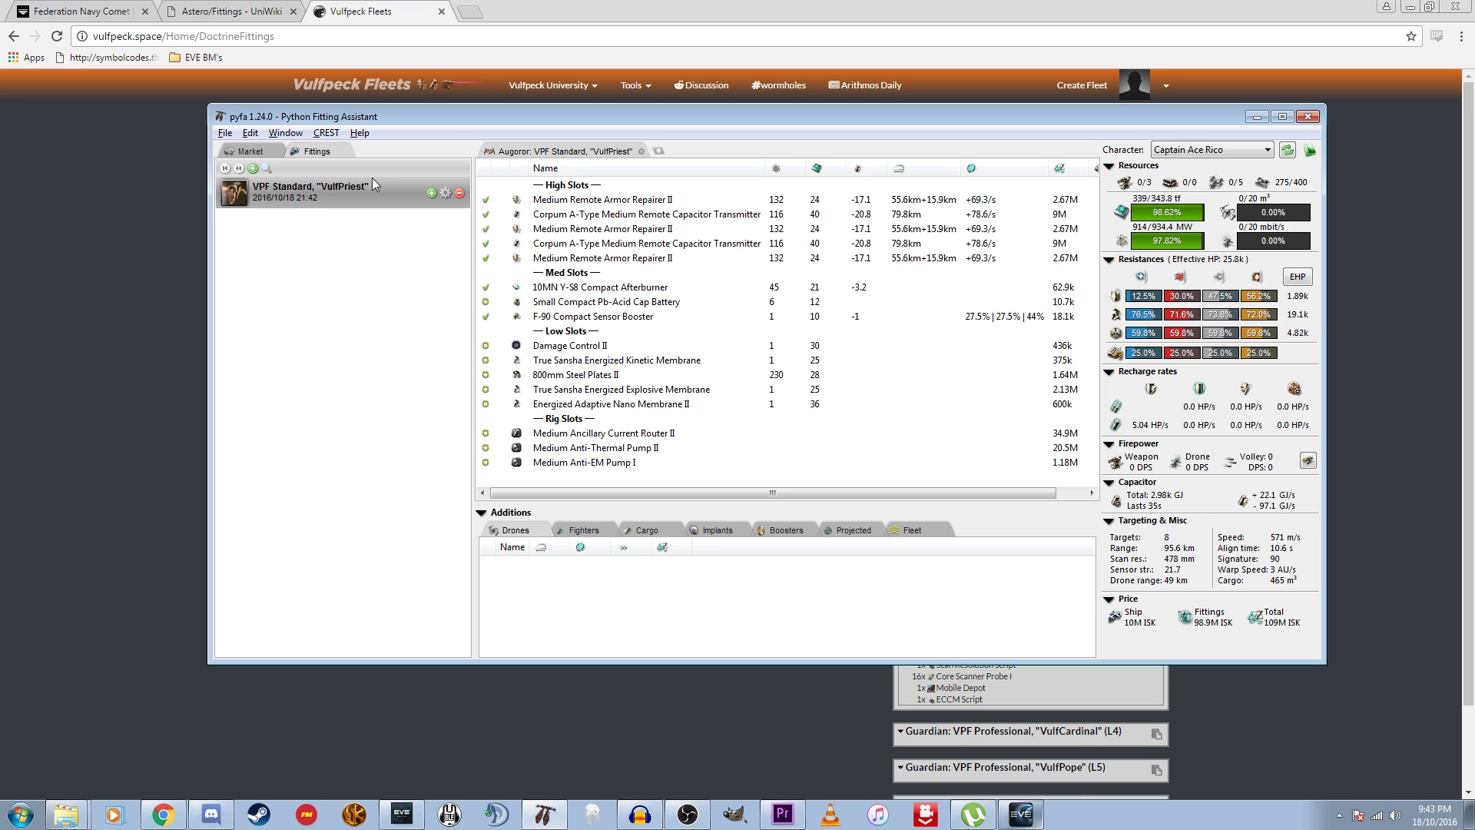
# Compare the Augoror's Medium Remote Armor Repairer II with its Corpum A-Type Medium Remote Capacitor Transmitter.
pyautogui.click(614, 200)
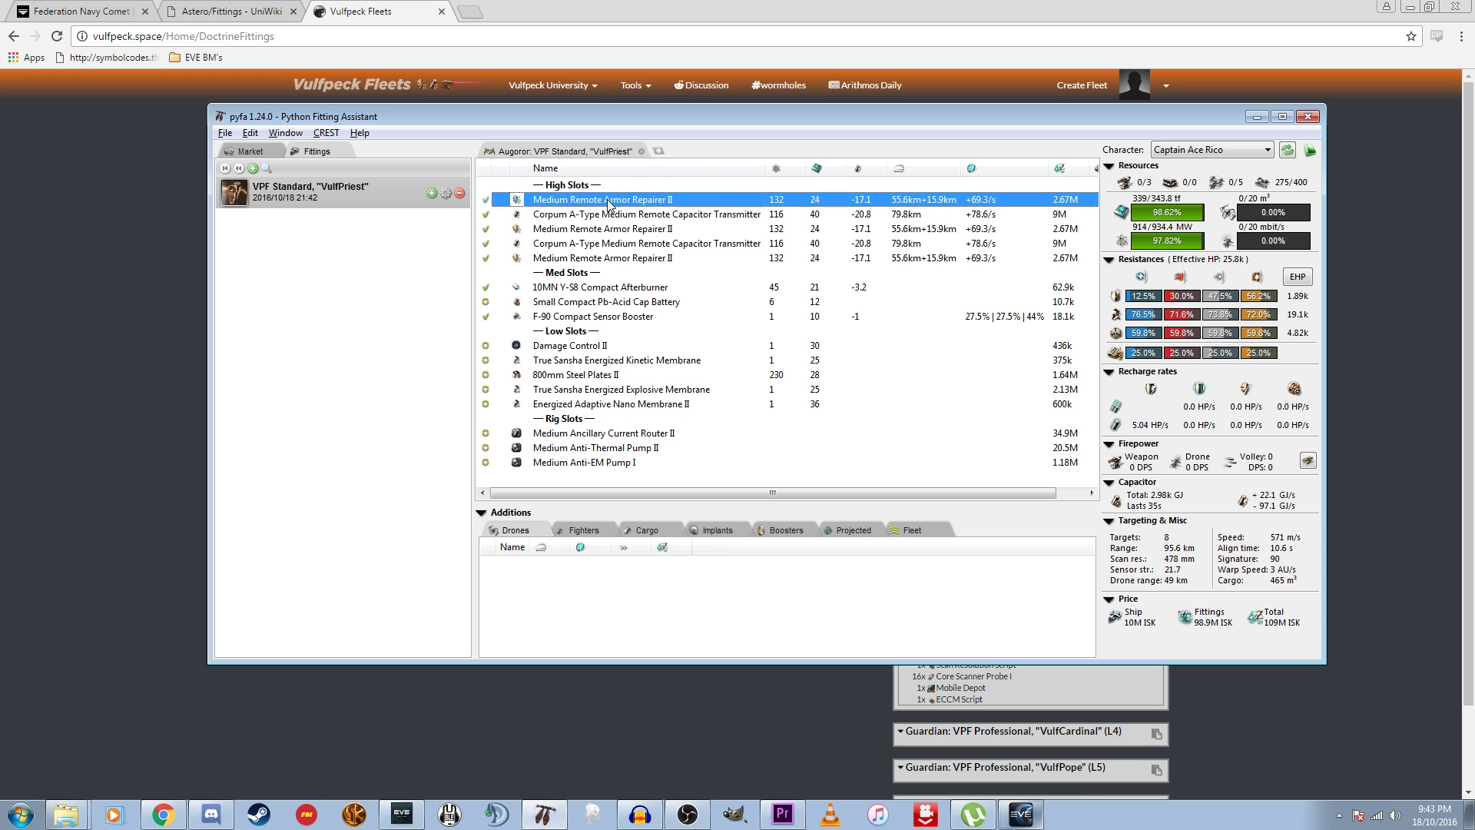
pyautogui.click(694, 215)
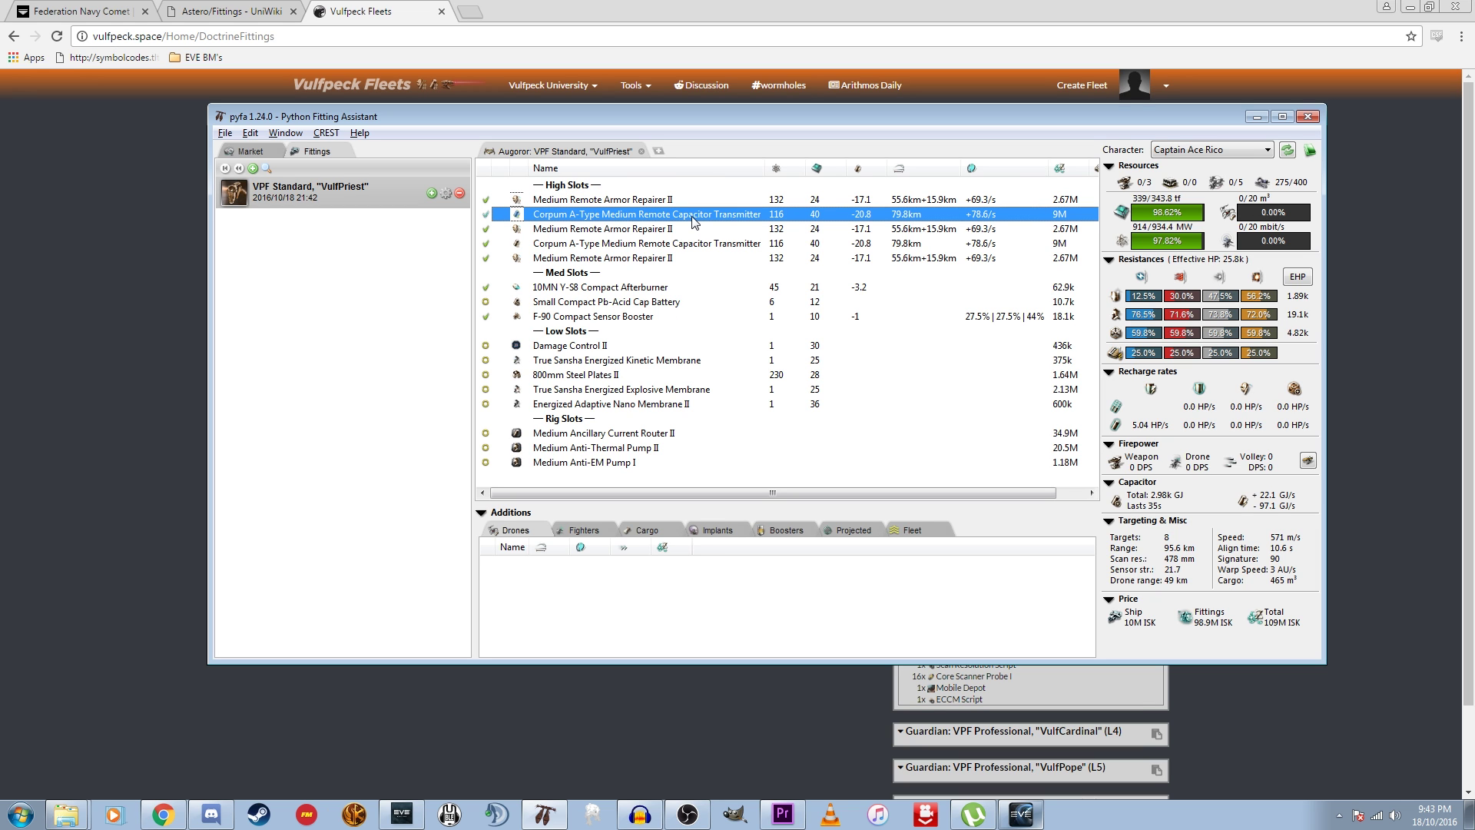
pyautogui.click(657, 199)
pyautogui.click(655, 215)
# Search the market for "acol" and add four Acolyte II drones to the Augoror fit.
pyautogui.click(250, 157)
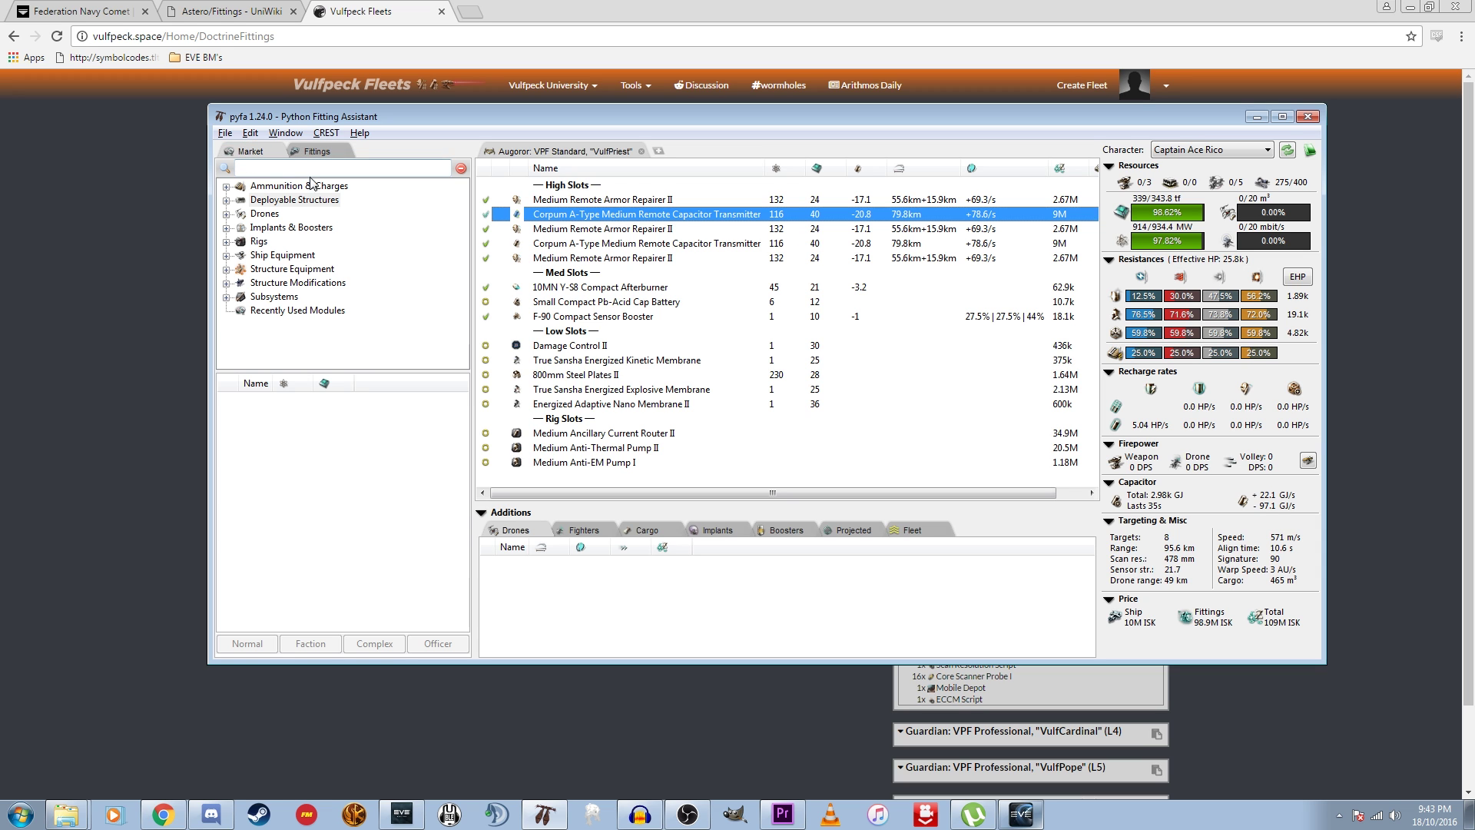
pyautogui.write('acol')
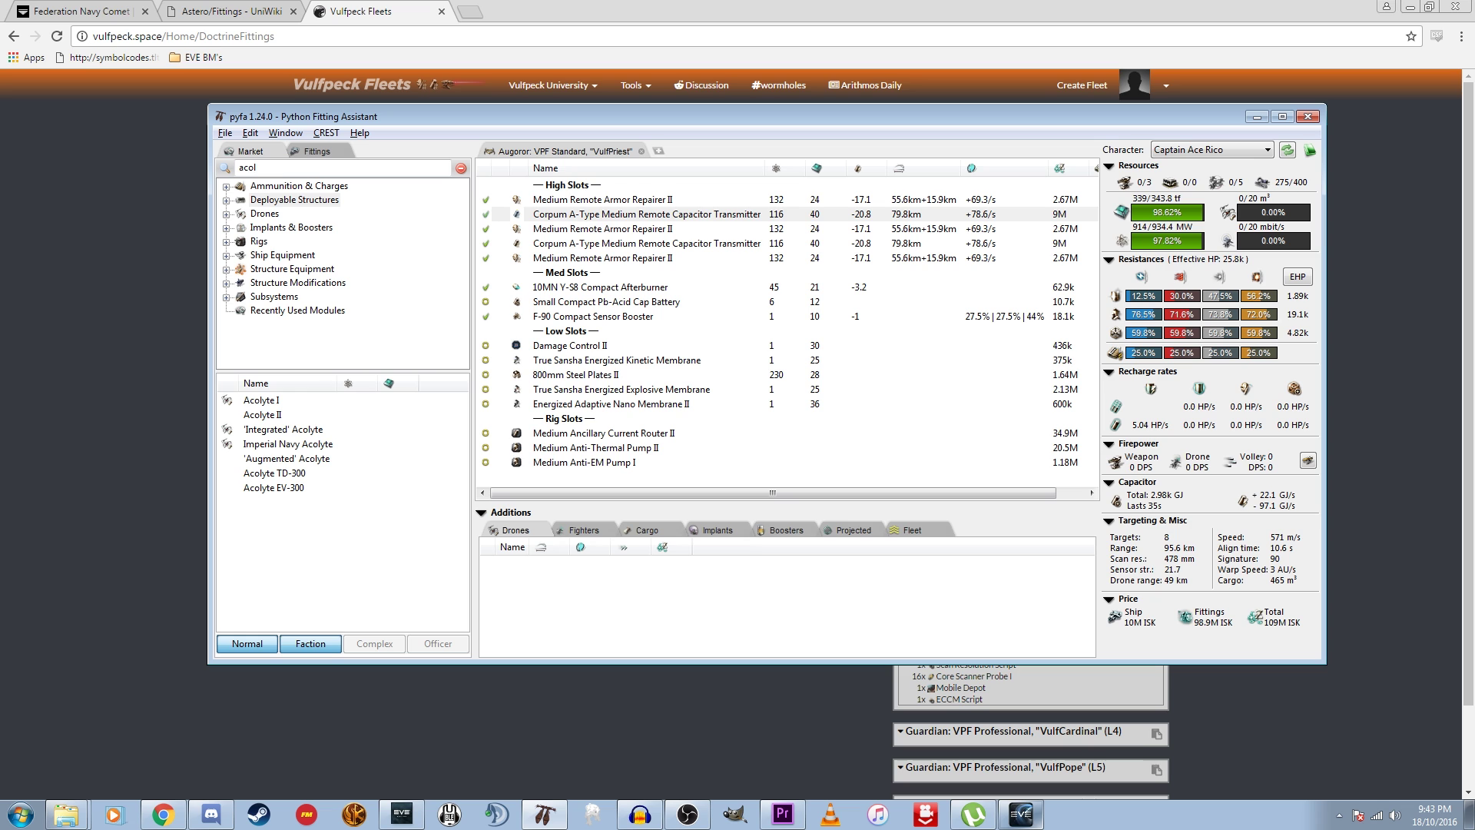
pyautogui.doubleClick(266, 417)
pyautogui.doubleClick(266, 417)
pyautogui.doubleClick(267, 417)
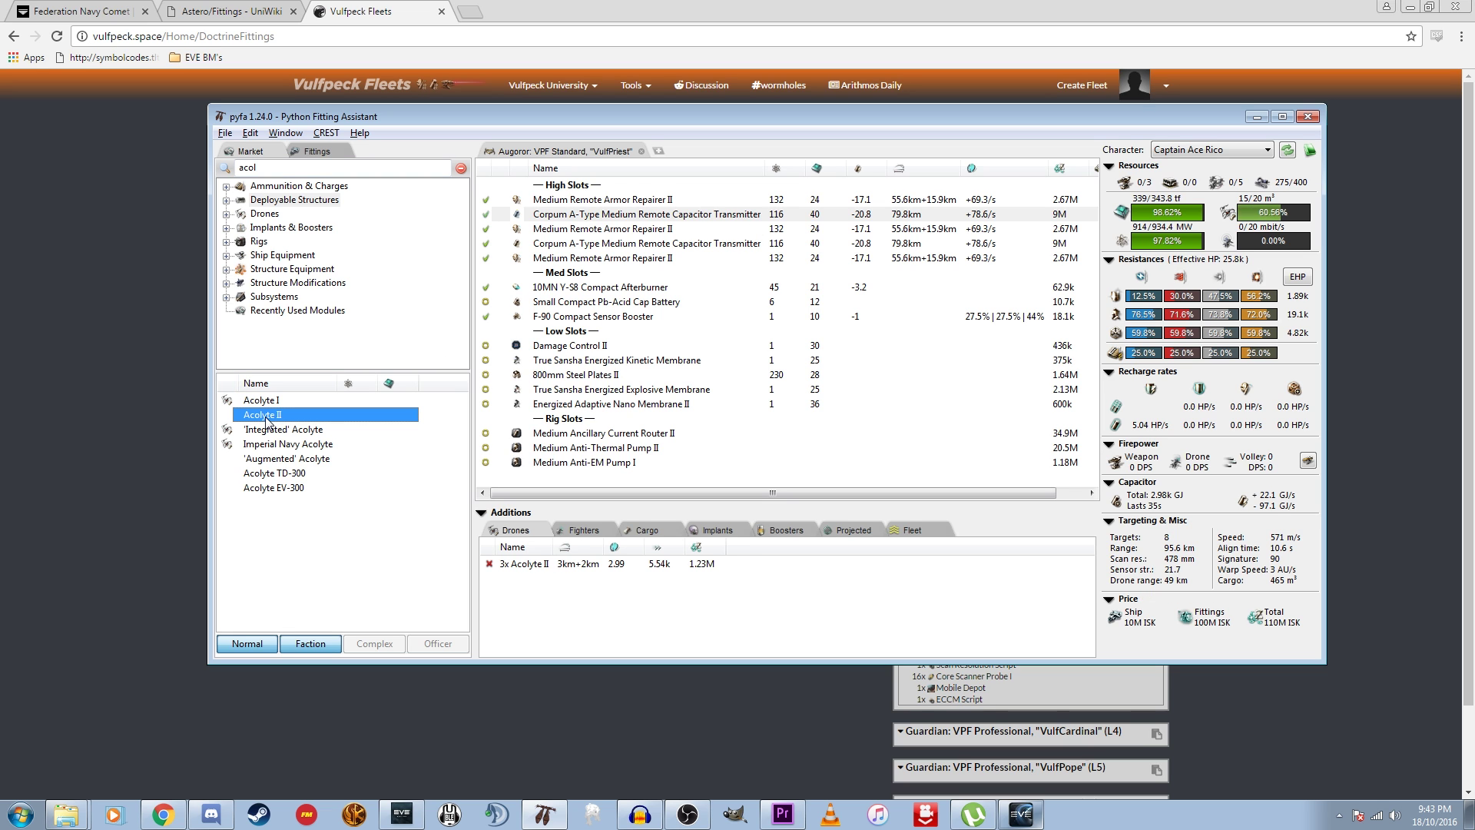
pyautogui.doubleClick(266, 417)
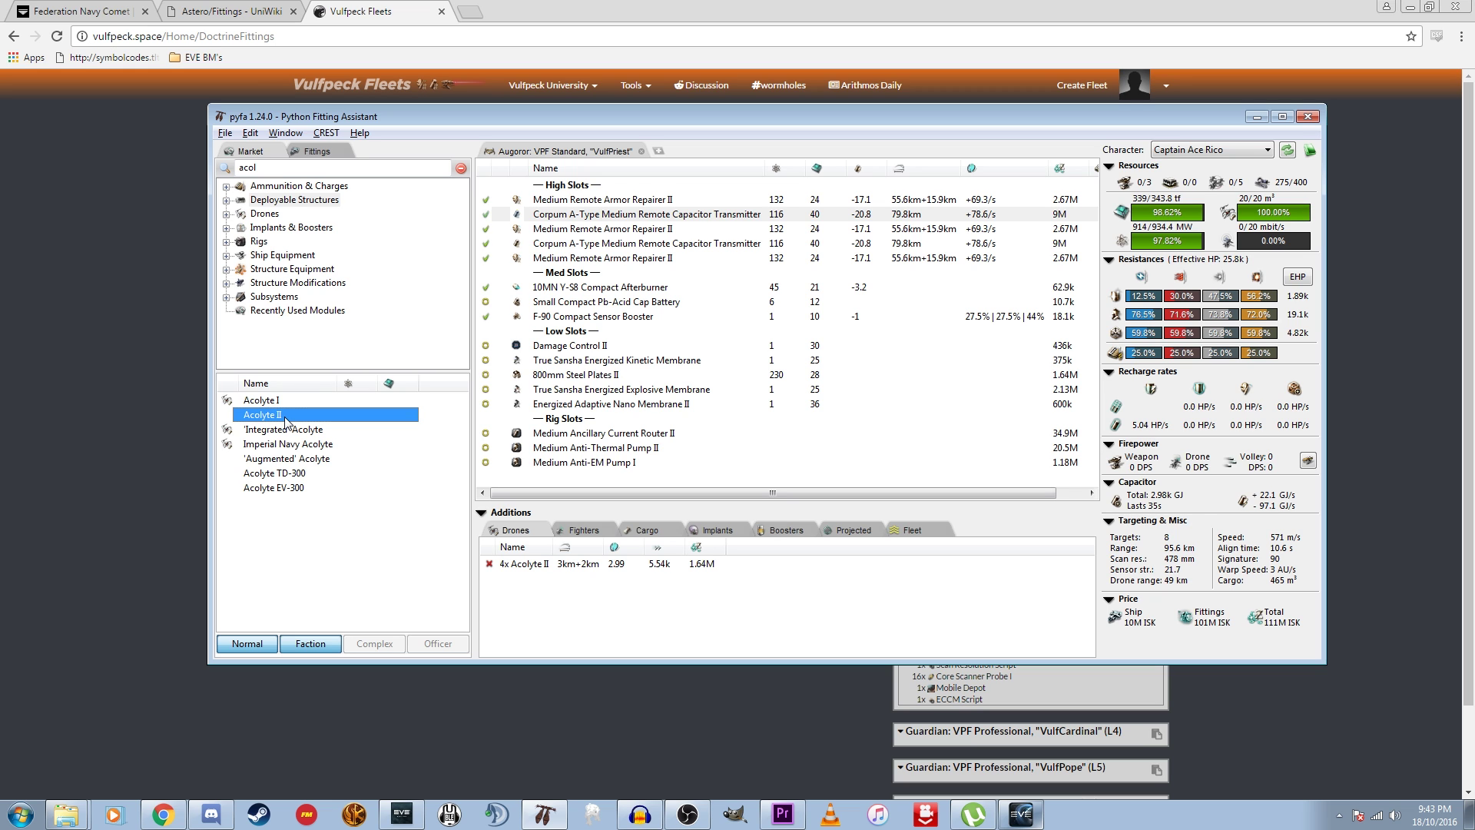
# Review the Augoror fit's fighters and cargo contents.
pyautogui.click(587, 531)
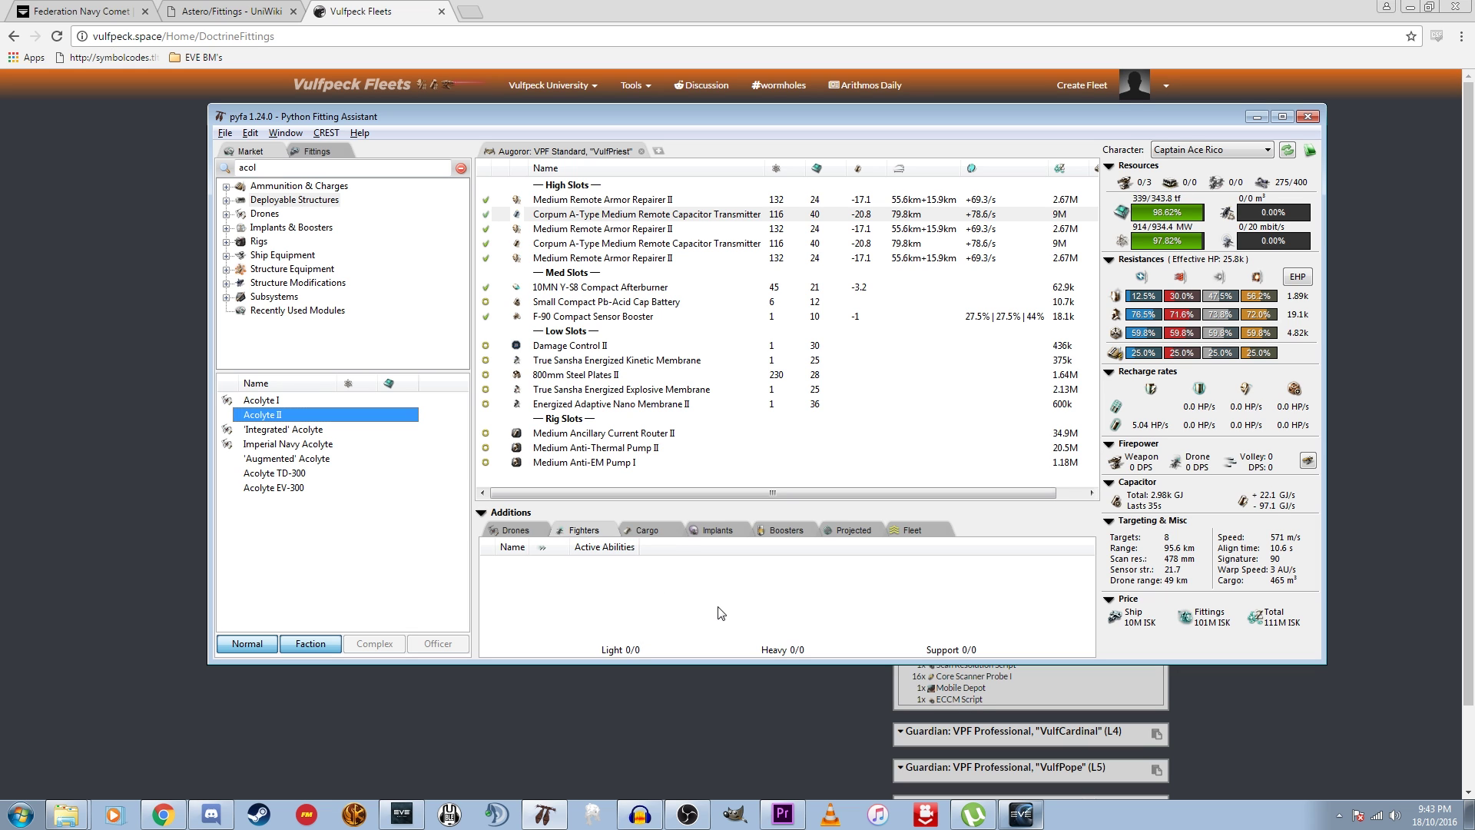
pyautogui.click(648, 532)
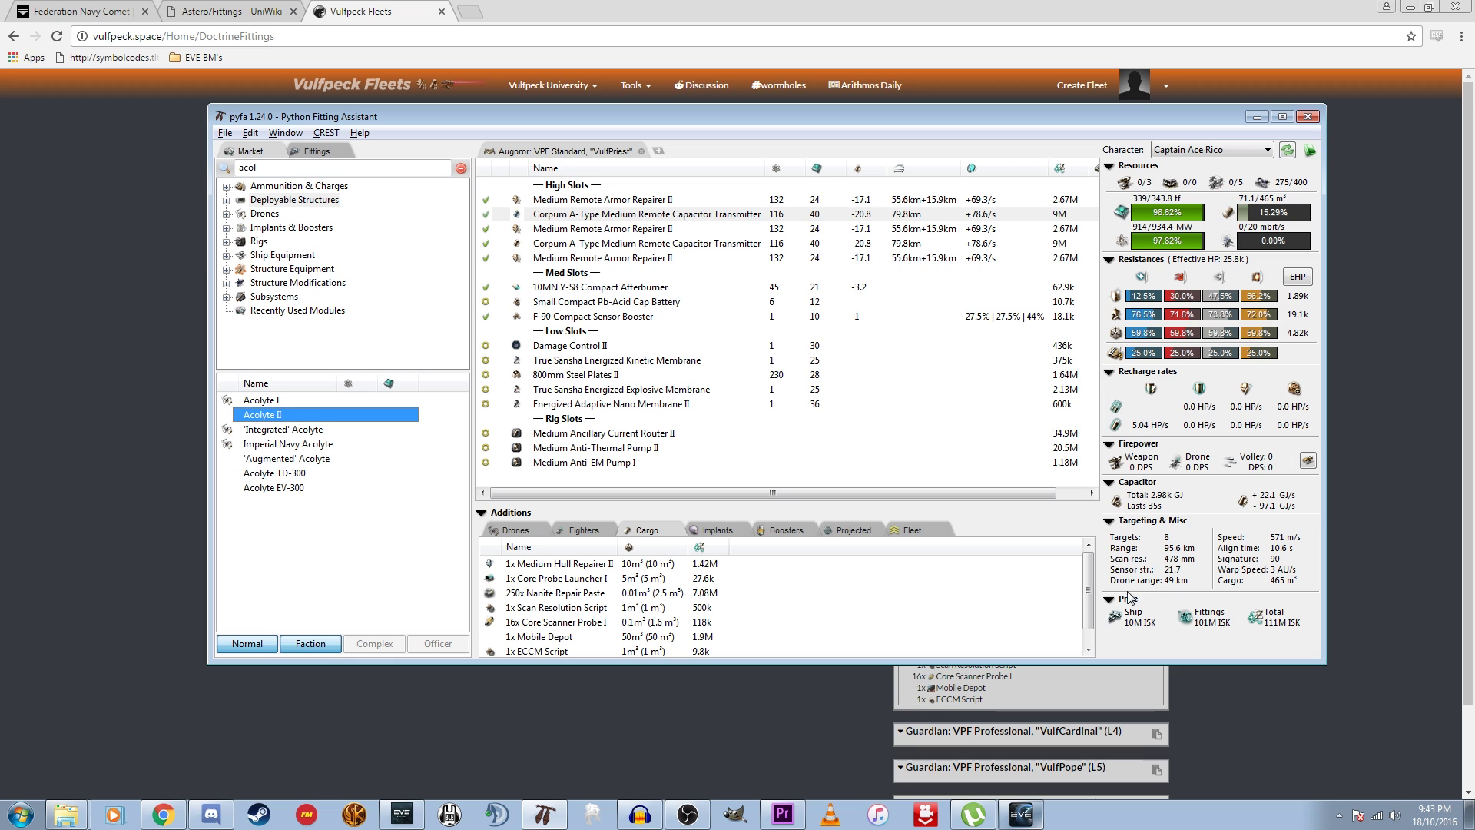
# Review the Augoror fit's cargo, implants, boosters and projected effects.
pyautogui.scroll(-2, 1081, 626)
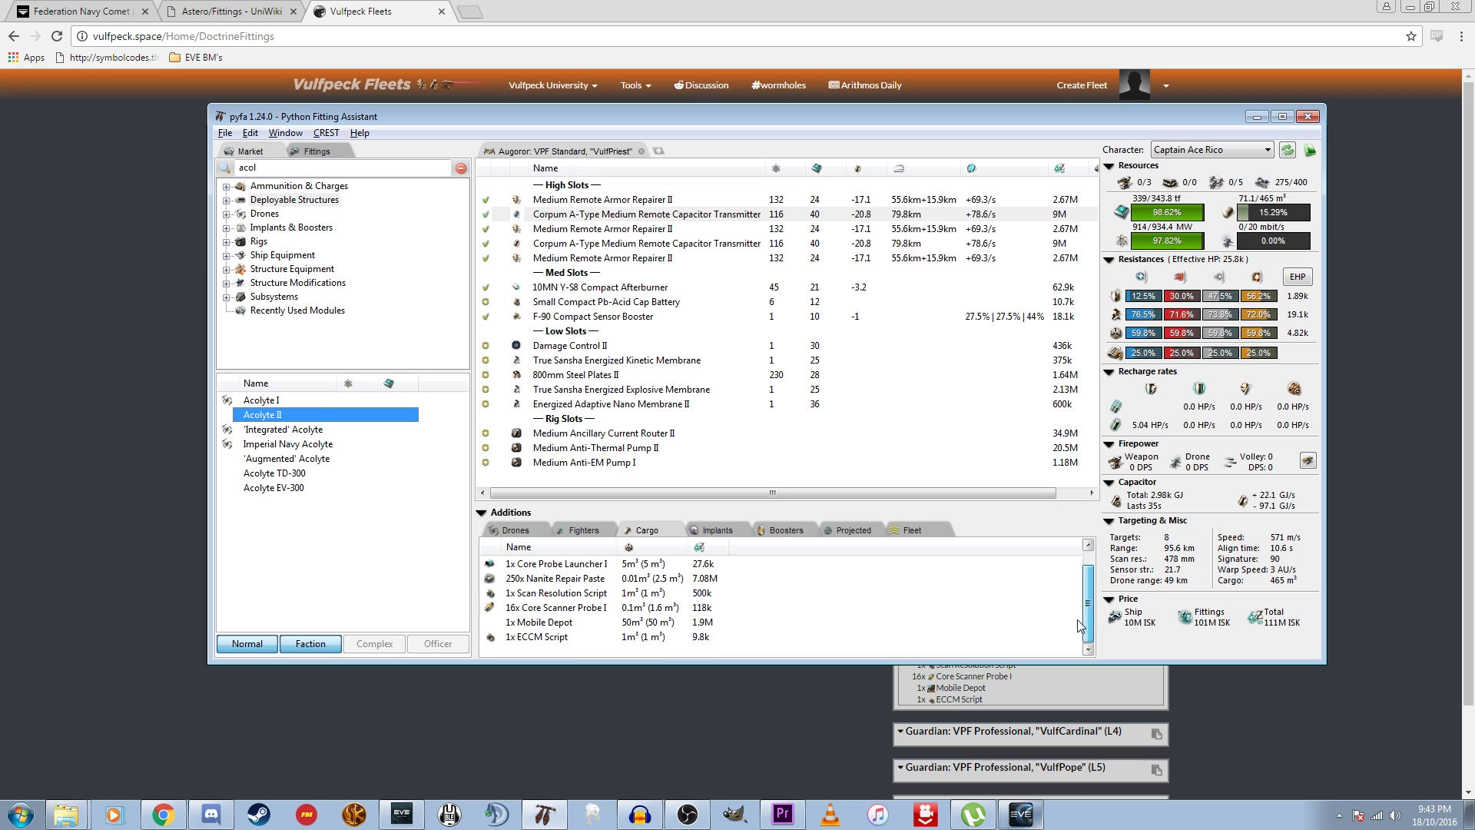
pyautogui.scroll(2, 1081, 626)
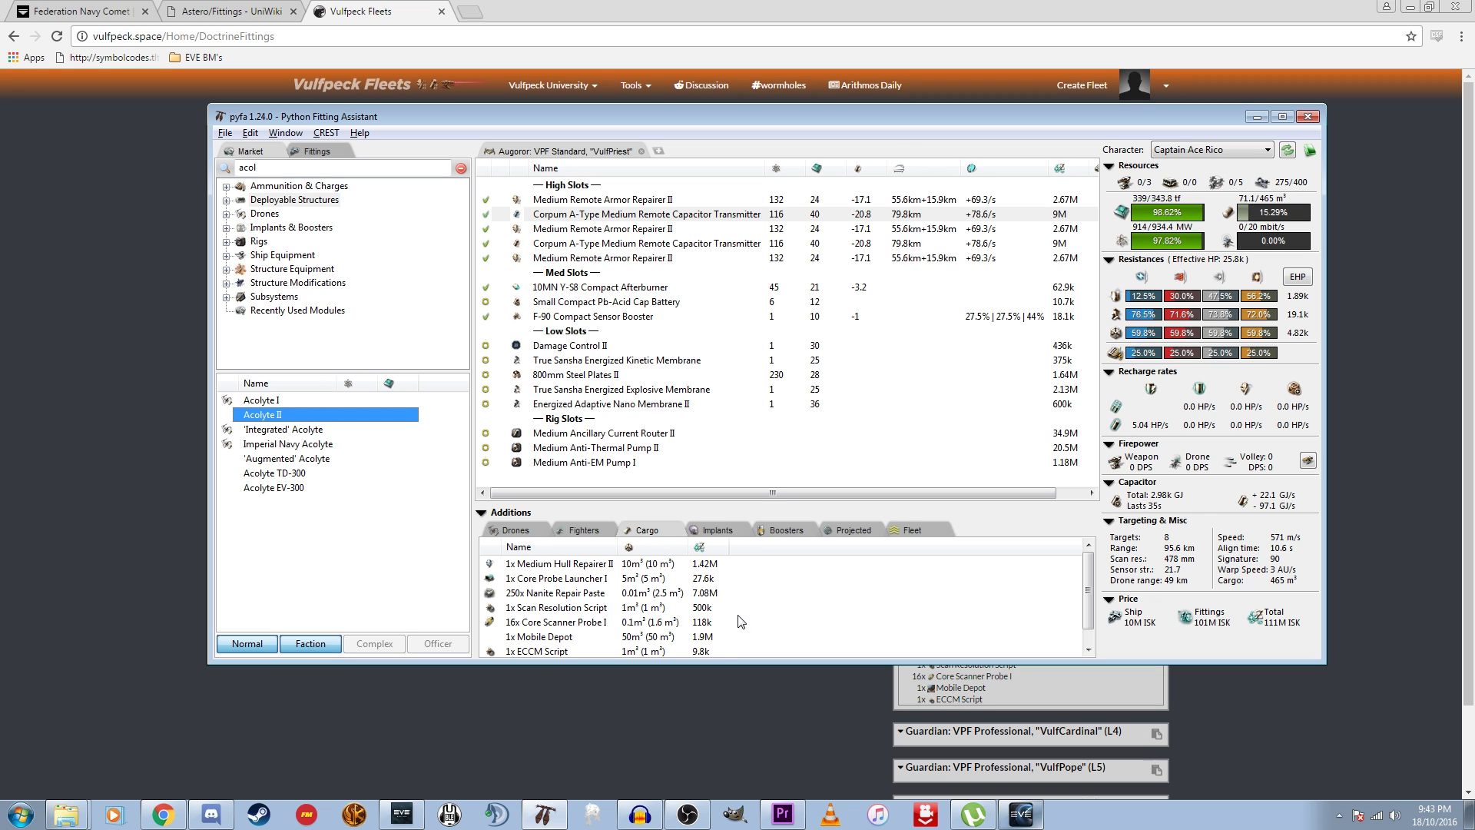
pyautogui.click(720, 531)
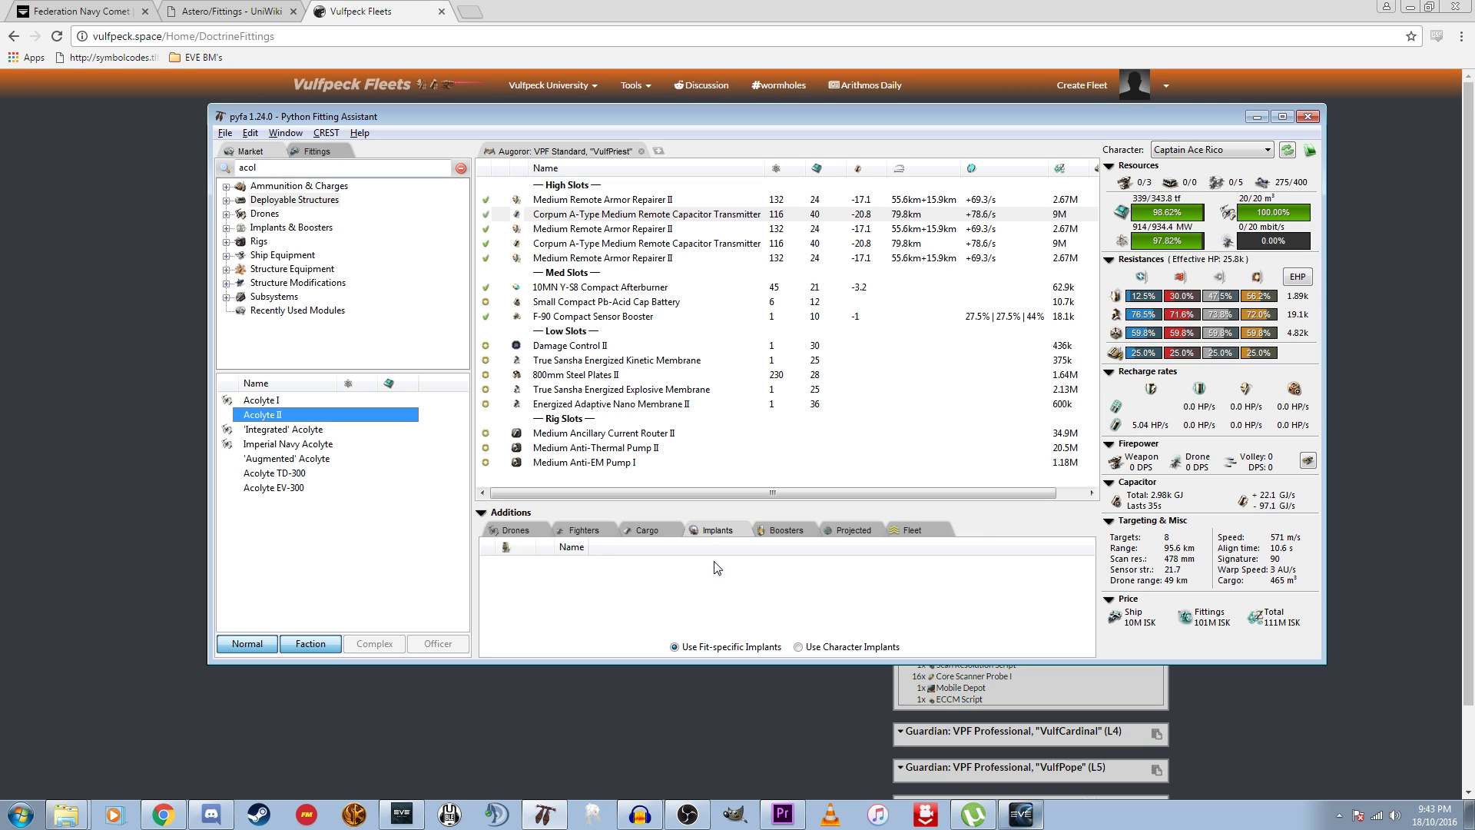
pyautogui.moveTo(1195, 241)
pyautogui.click(781, 532)
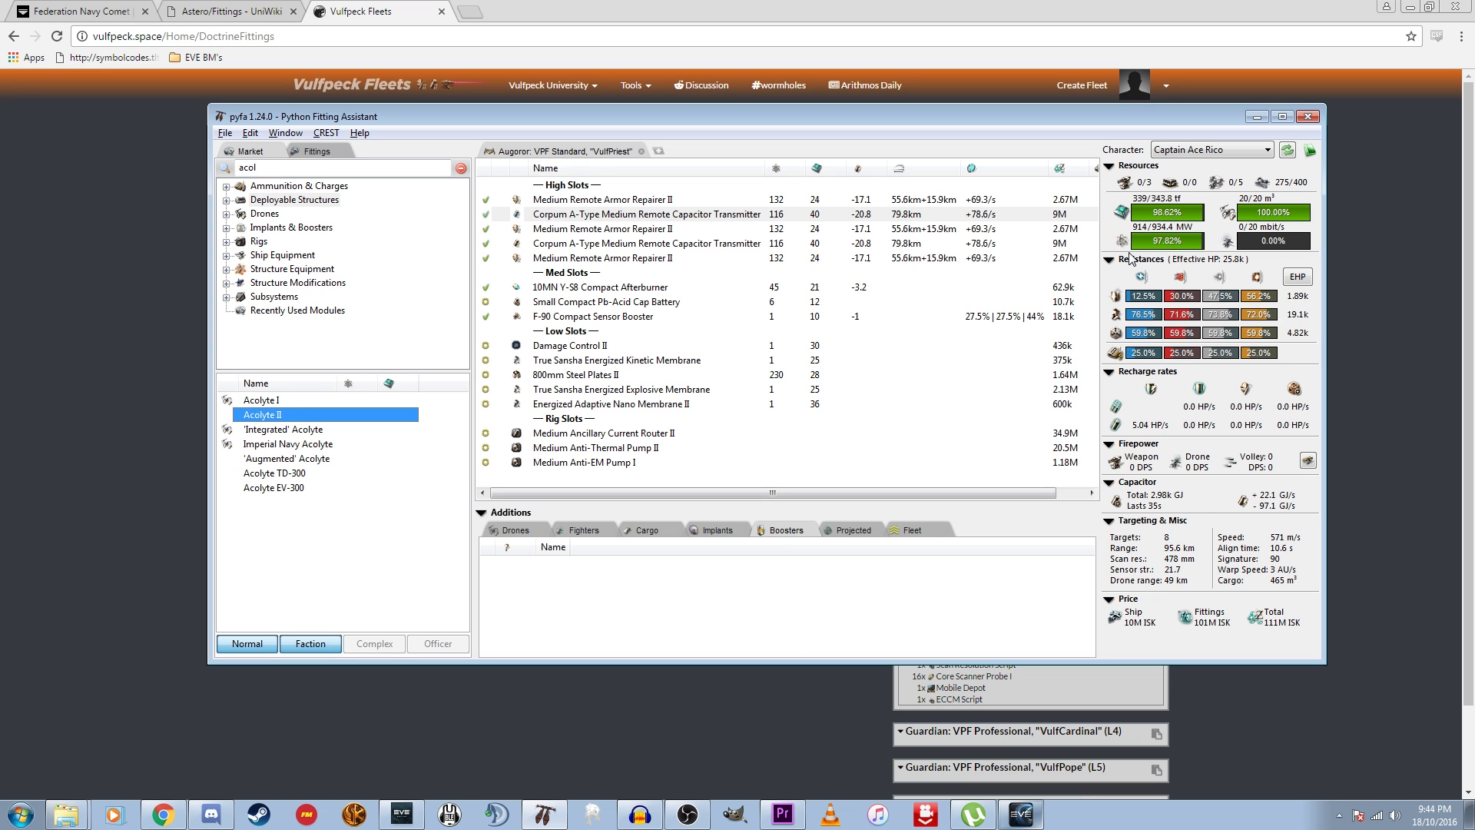
pyautogui.click(847, 533)
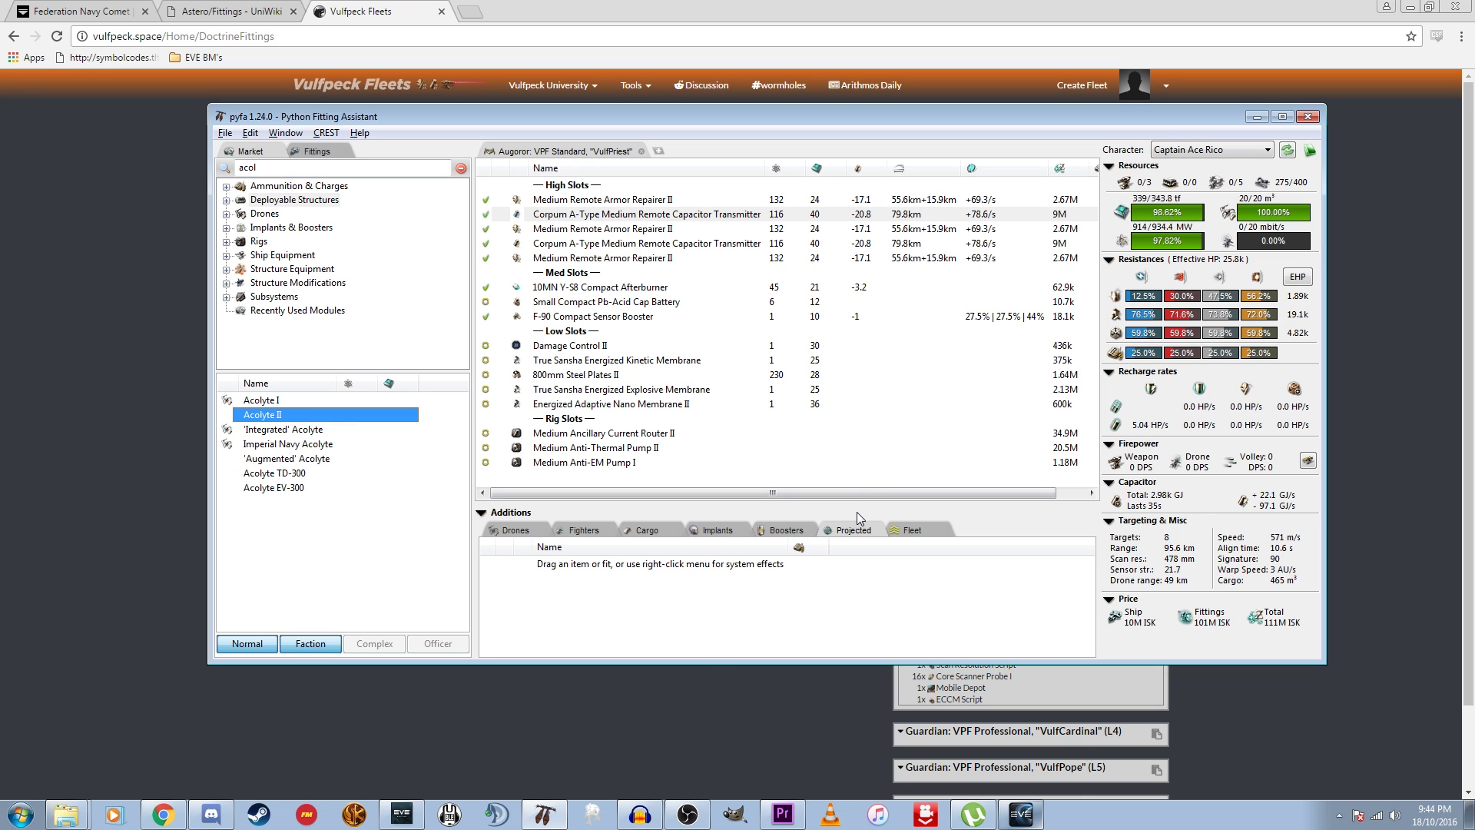
# Show the saved Augoror fits and remove the upper Corpum A-Type Medium Remote Capacitor Transmitter from the high slots.
pyautogui.click(323, 152)
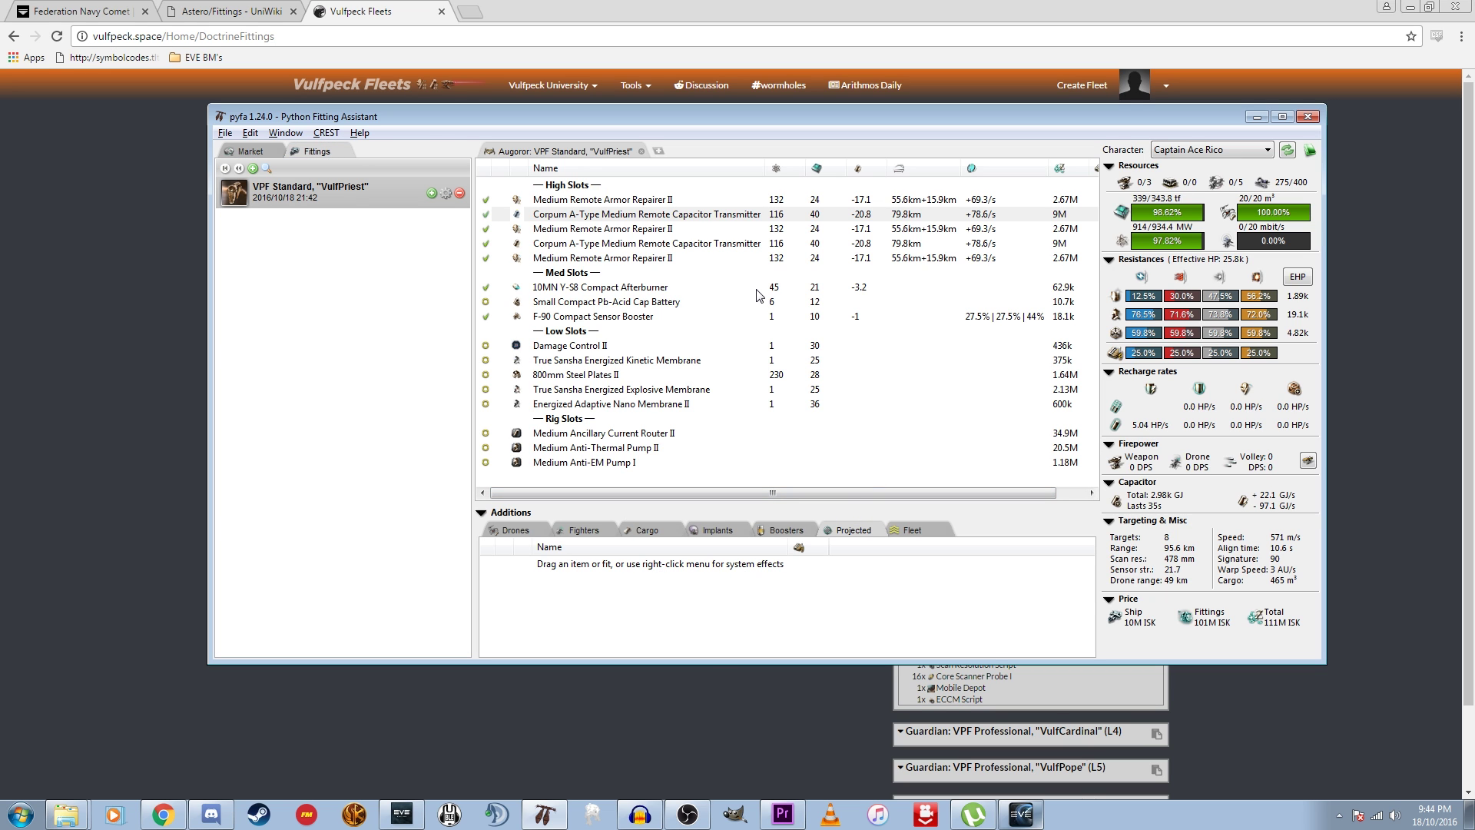
pyautogui.rightClick(557, 216)
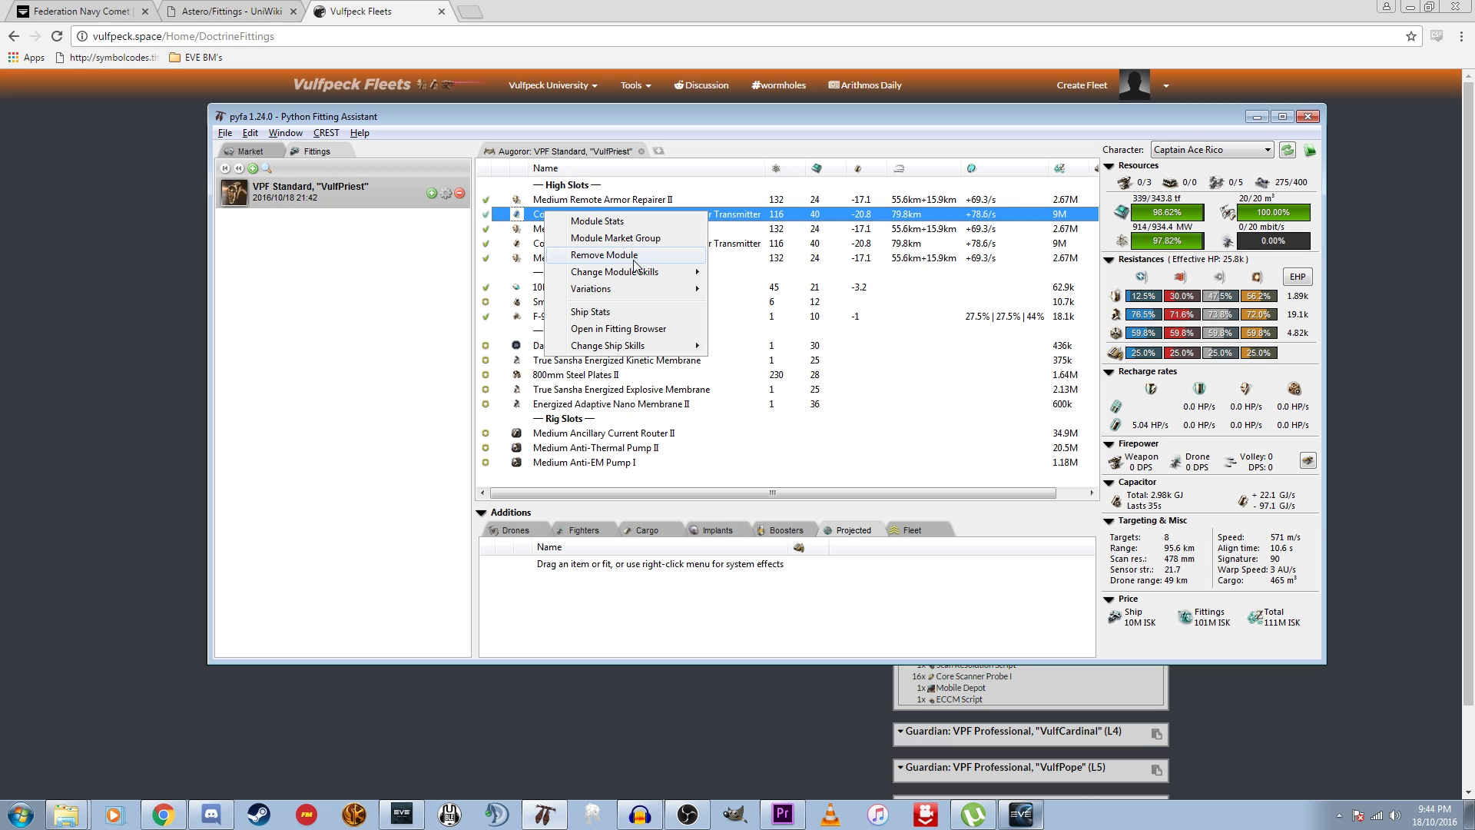
pyautogui.press('Escape')
pyautogui.press('Delete')
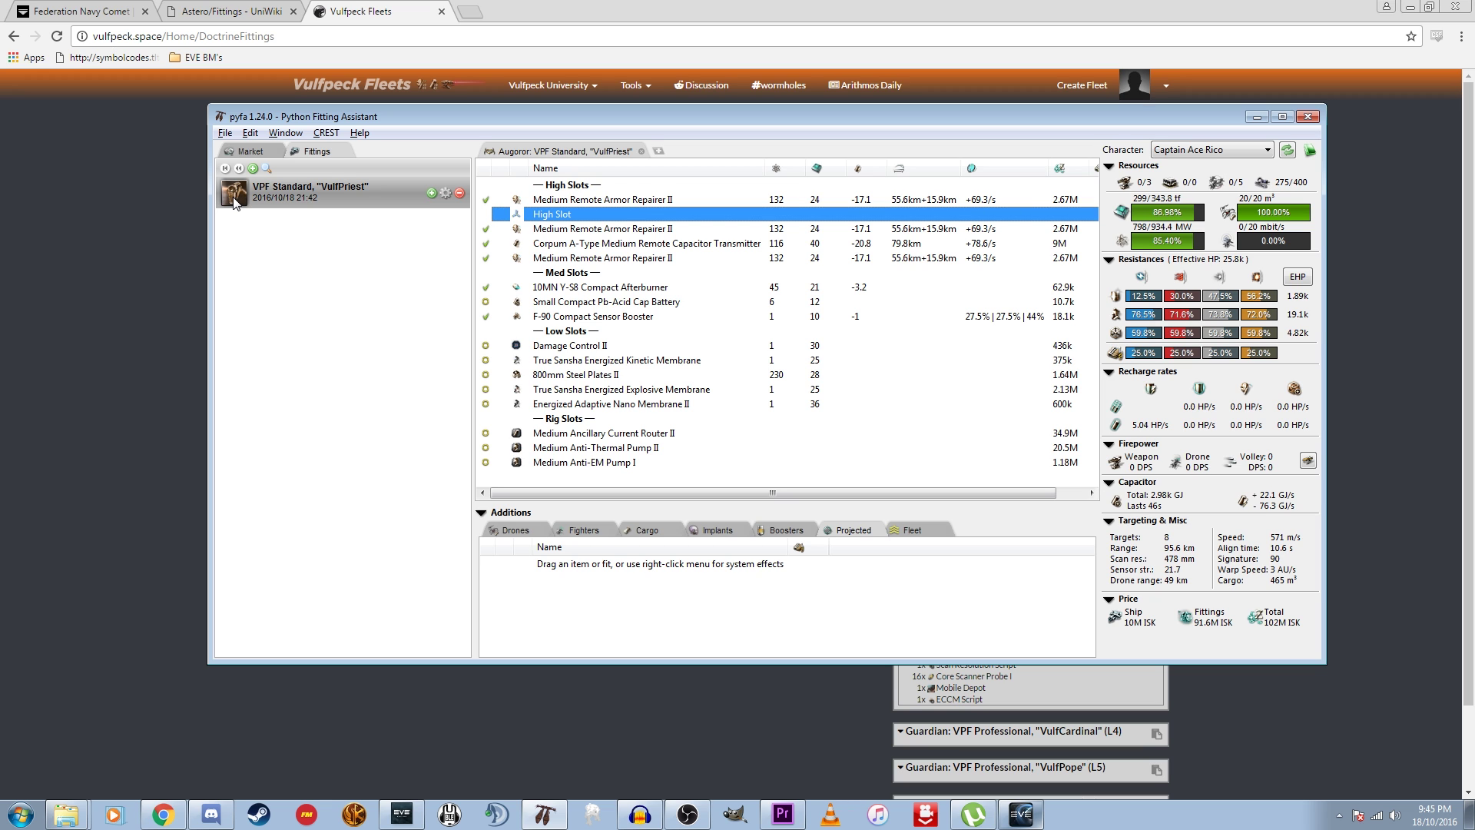
# Project the saved VPF Standard "VulfPriest" fit onto the open Augoror fit.
pyautogui.click(773, 572)
pyautogui.moveTo(311, 191); pyautogui.dragTo(786, 619)
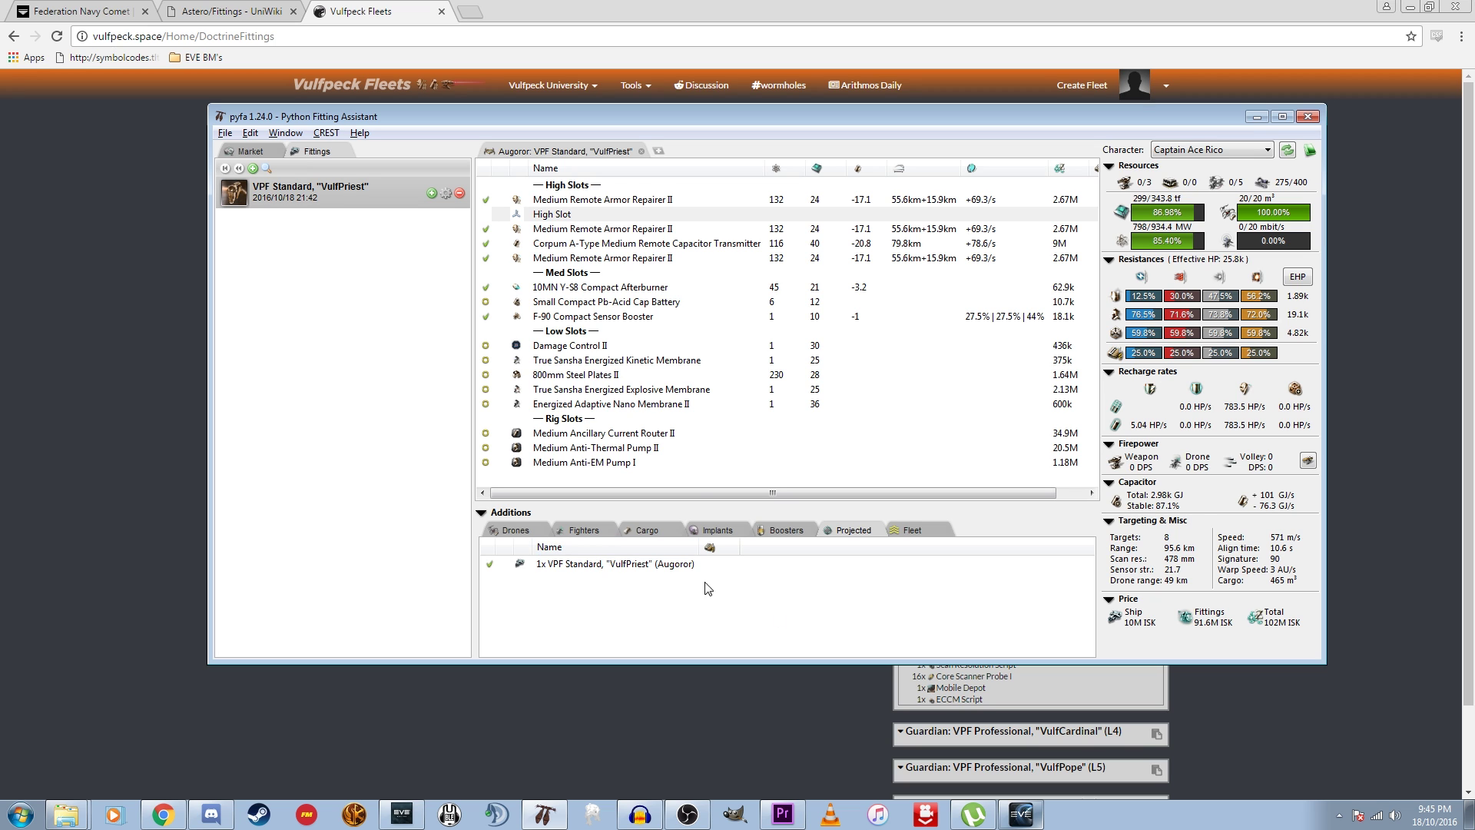
pyautogui.click(583, 568)
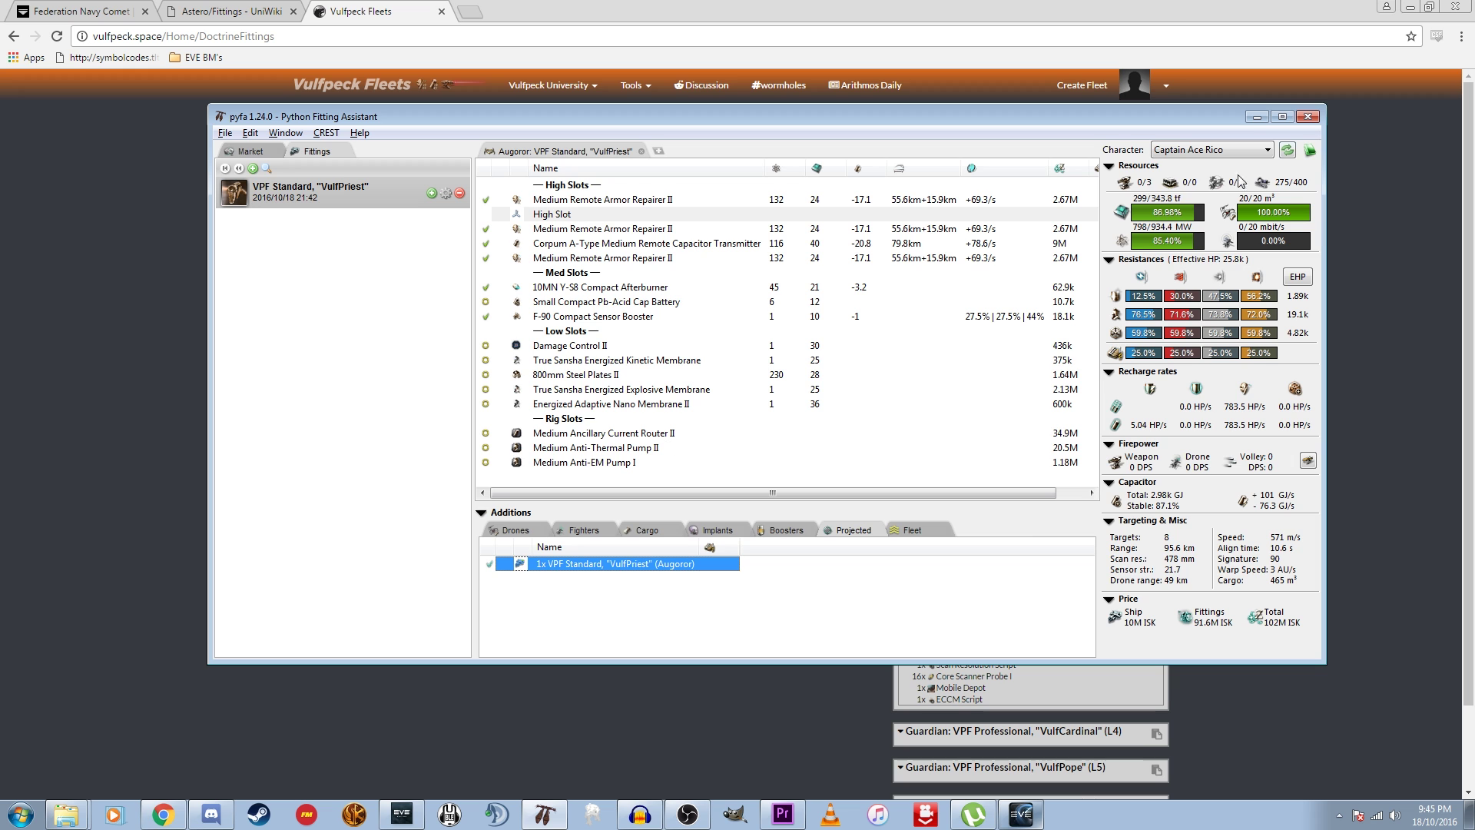
# Compare the Augoror's stats under the Caldari Navy character profile, and restore the original character.
pyautogui.click(1192, 152)
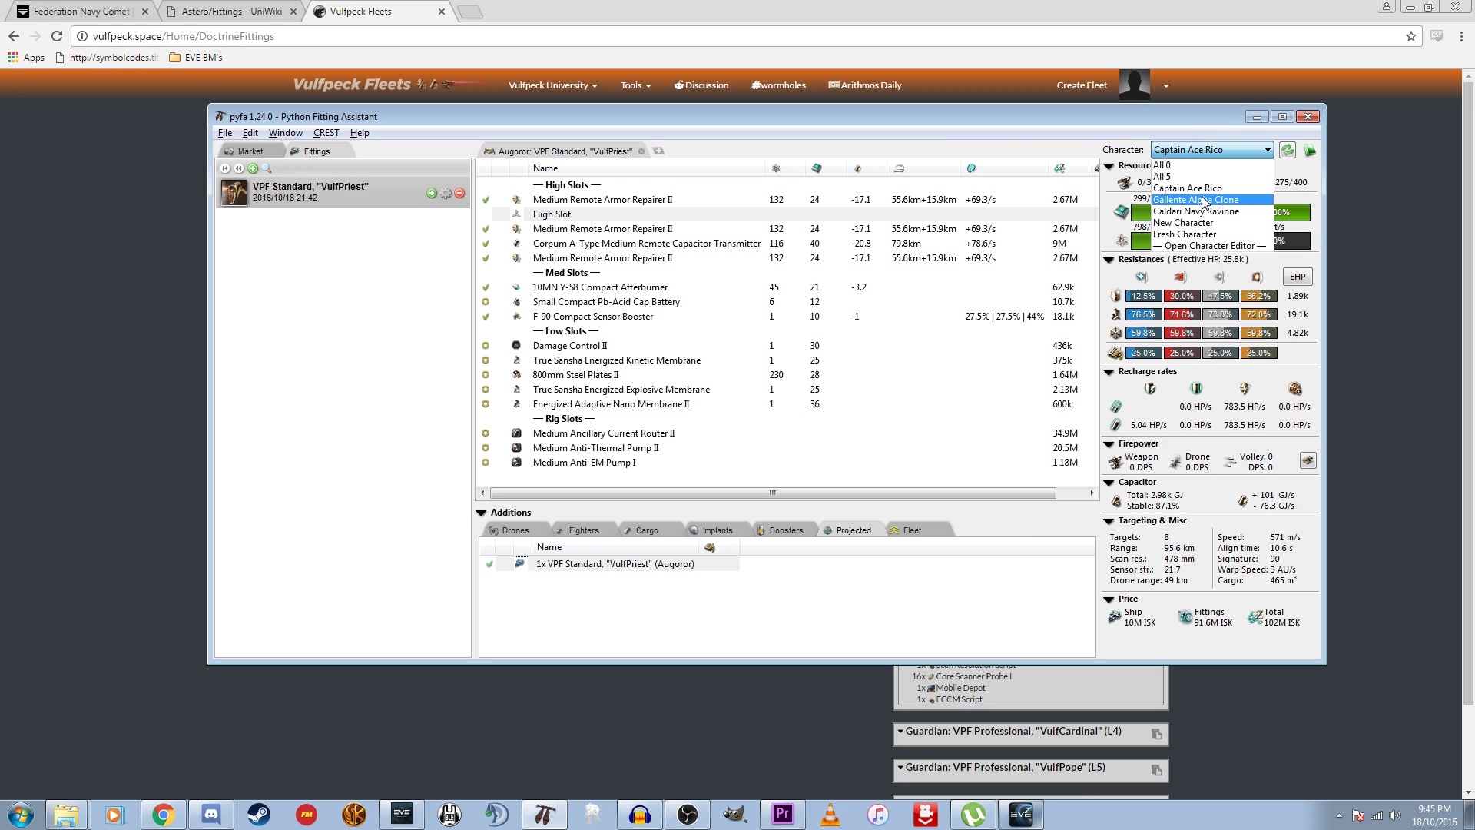
pyautogui.click(1199, 212)
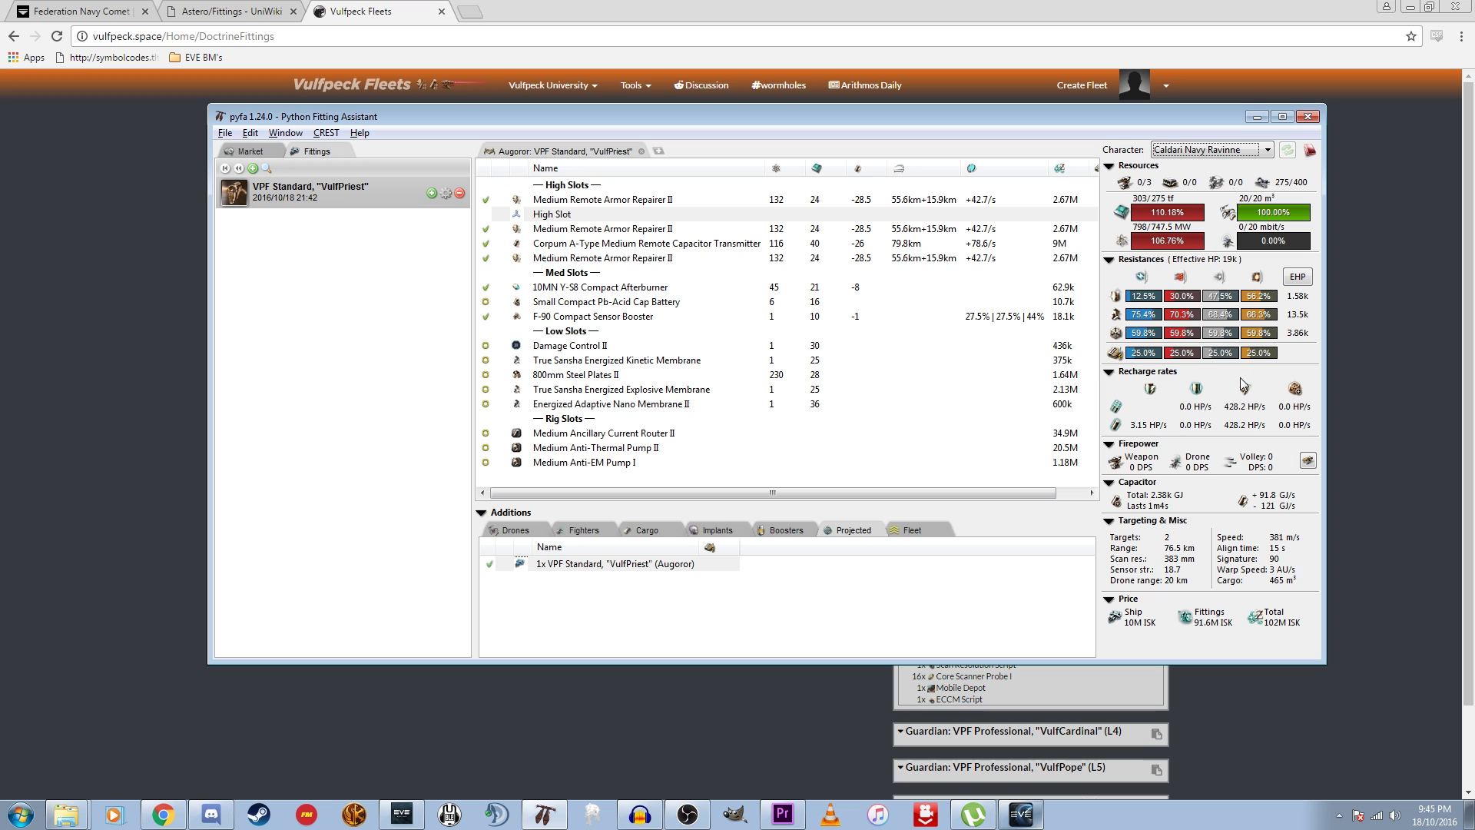
pyautogui.click(1187, 152)
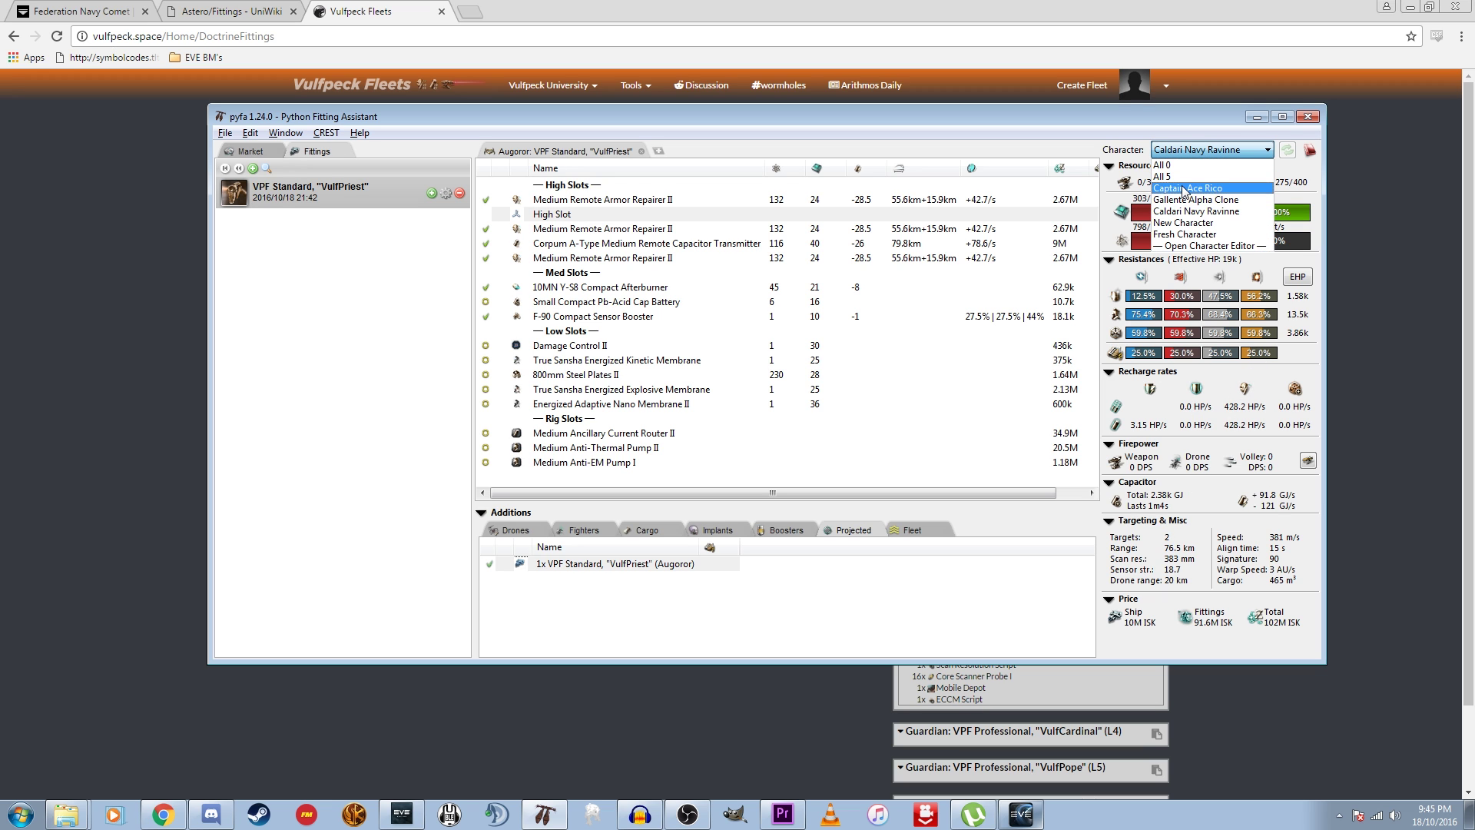
pyautogui.click(1184, 190)
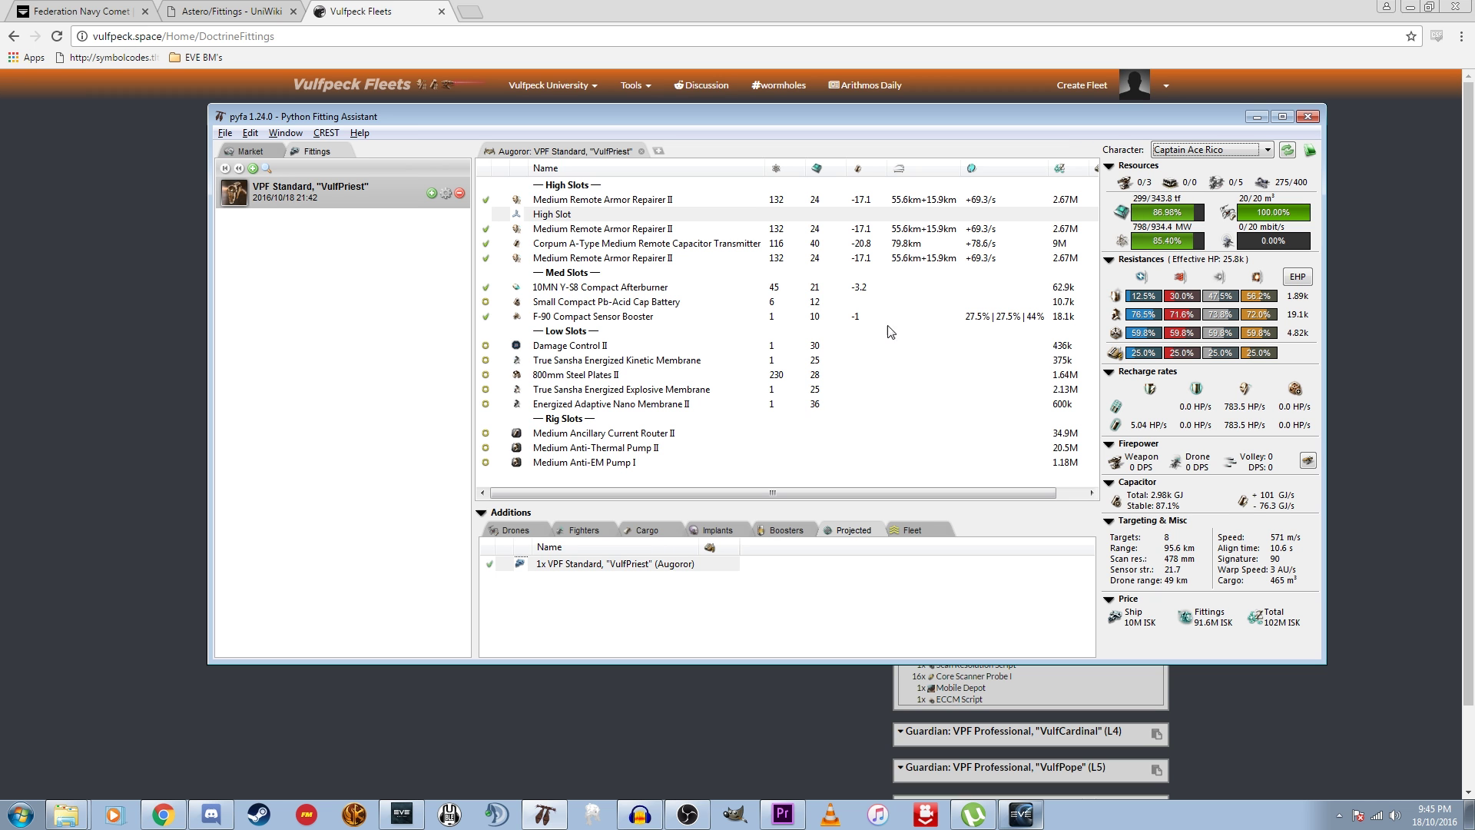
# Switch to EVE Online and import the copied Augoror fit from the clipboard, dismissing the import notice.
pyautogui.click(1022, 816)
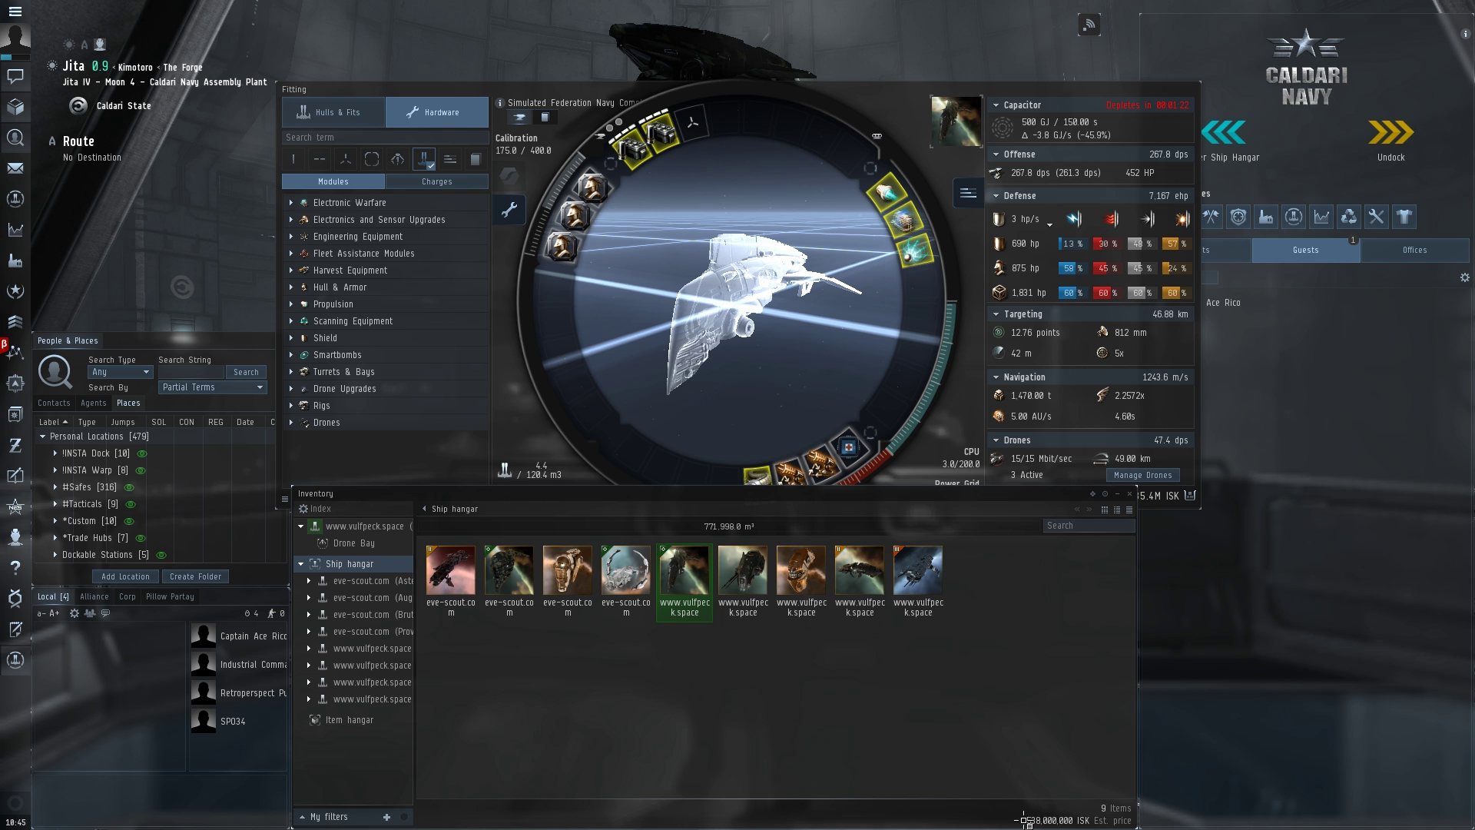
pyautogui.click(662, 295)
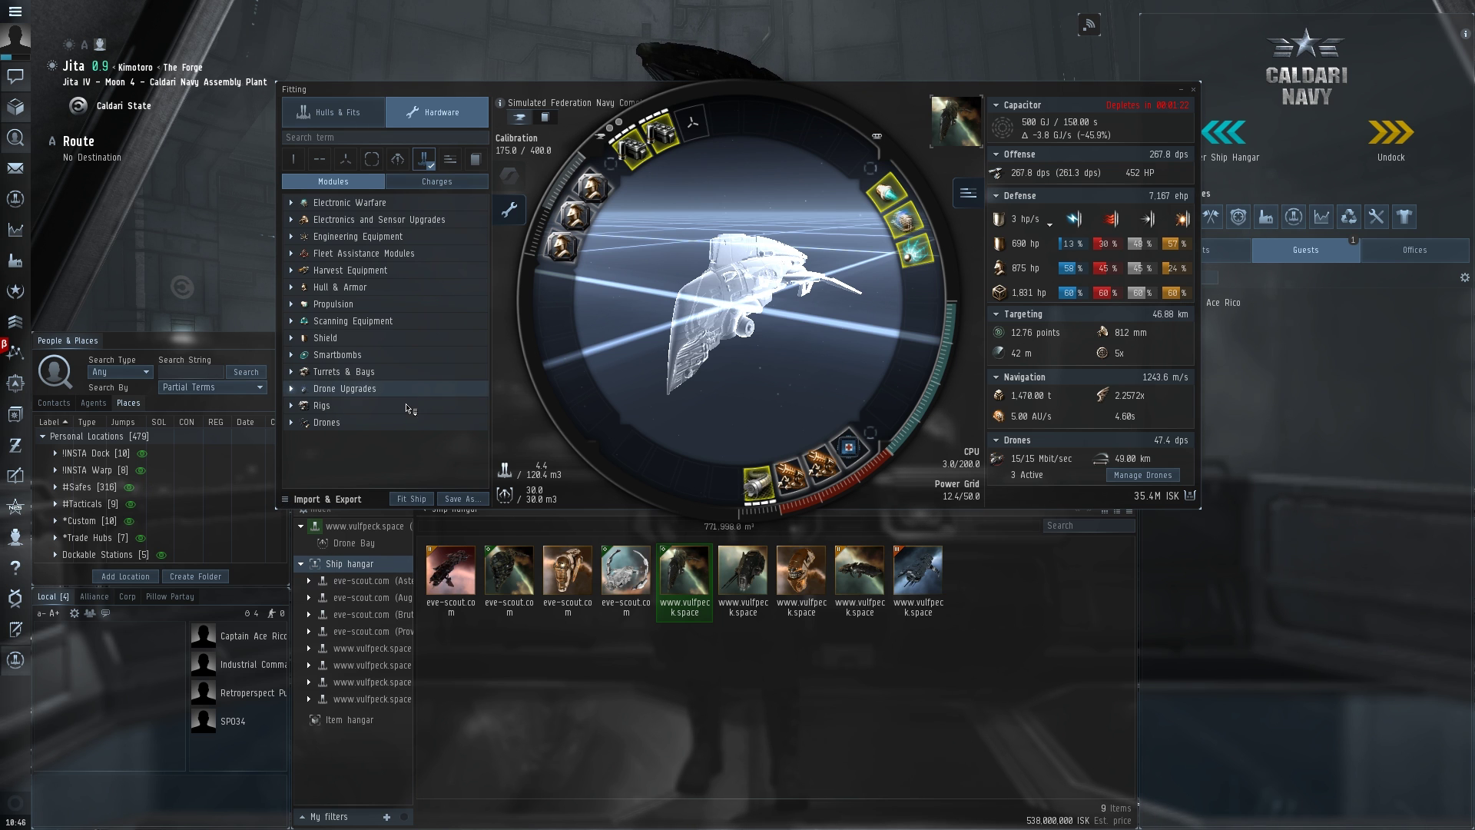
pyautogui.click(285, 501)
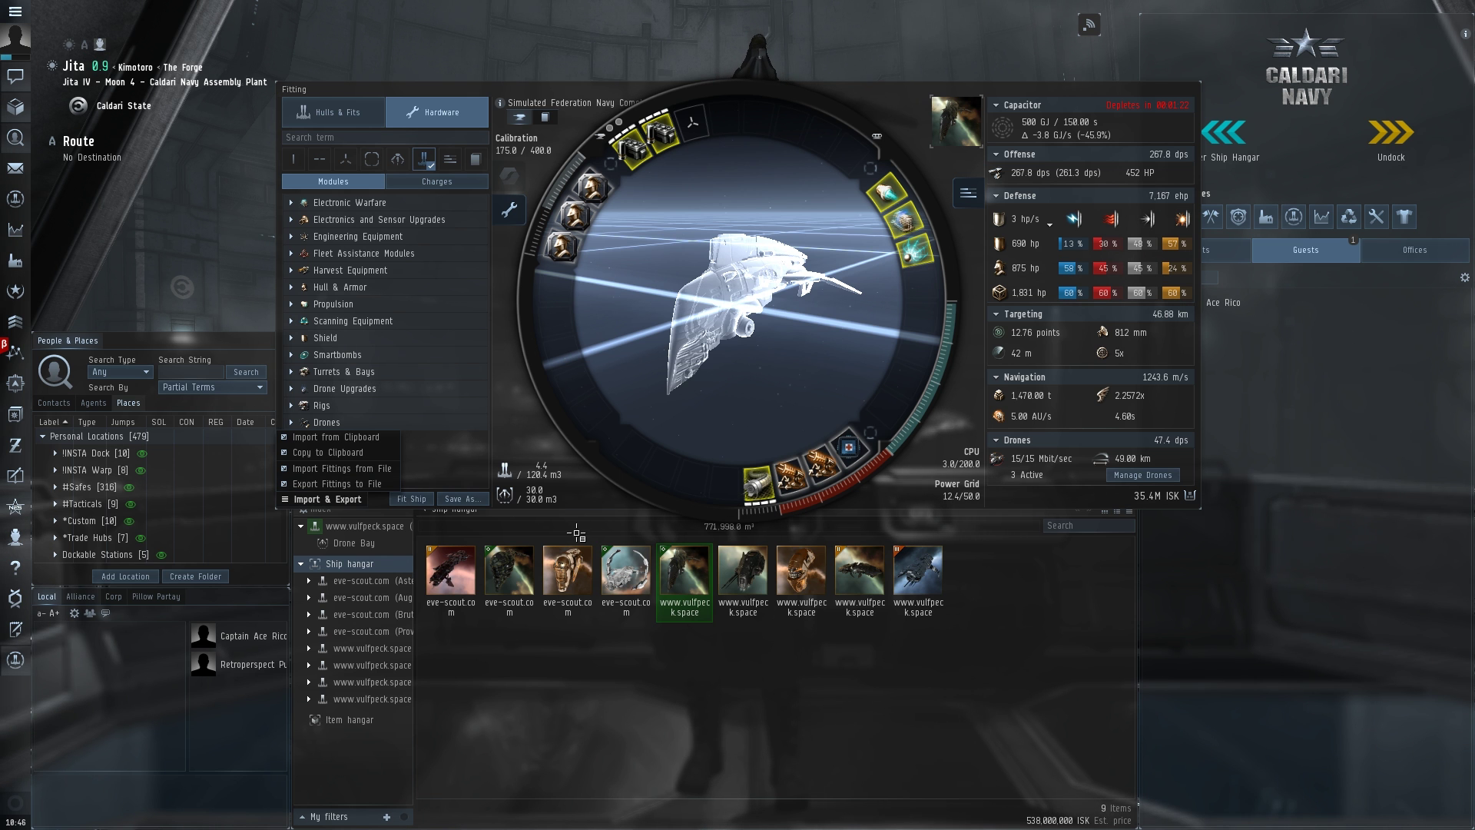
pyautogui.click(316, 441)
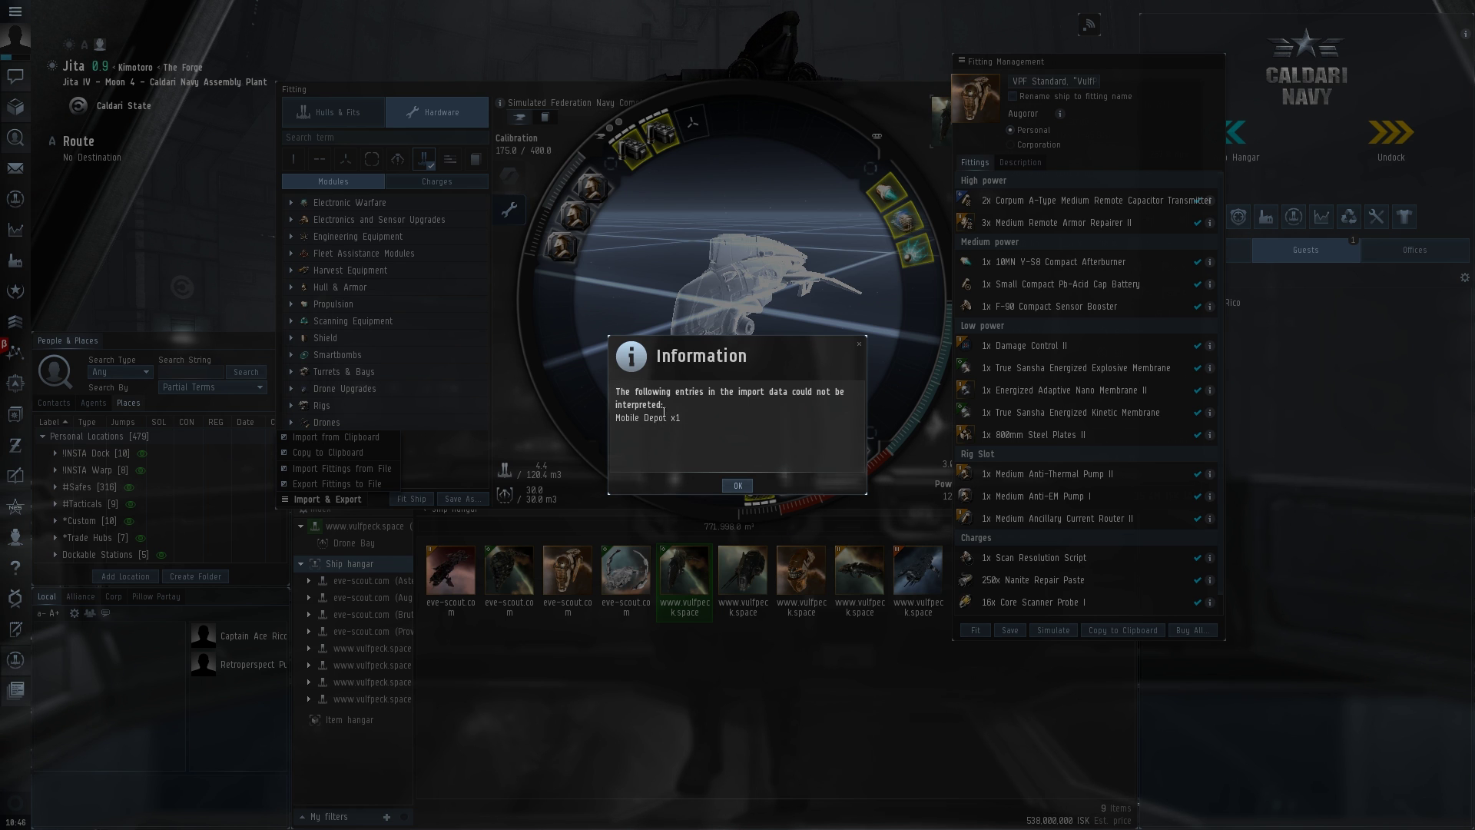
pyautogui.click(736, 486)
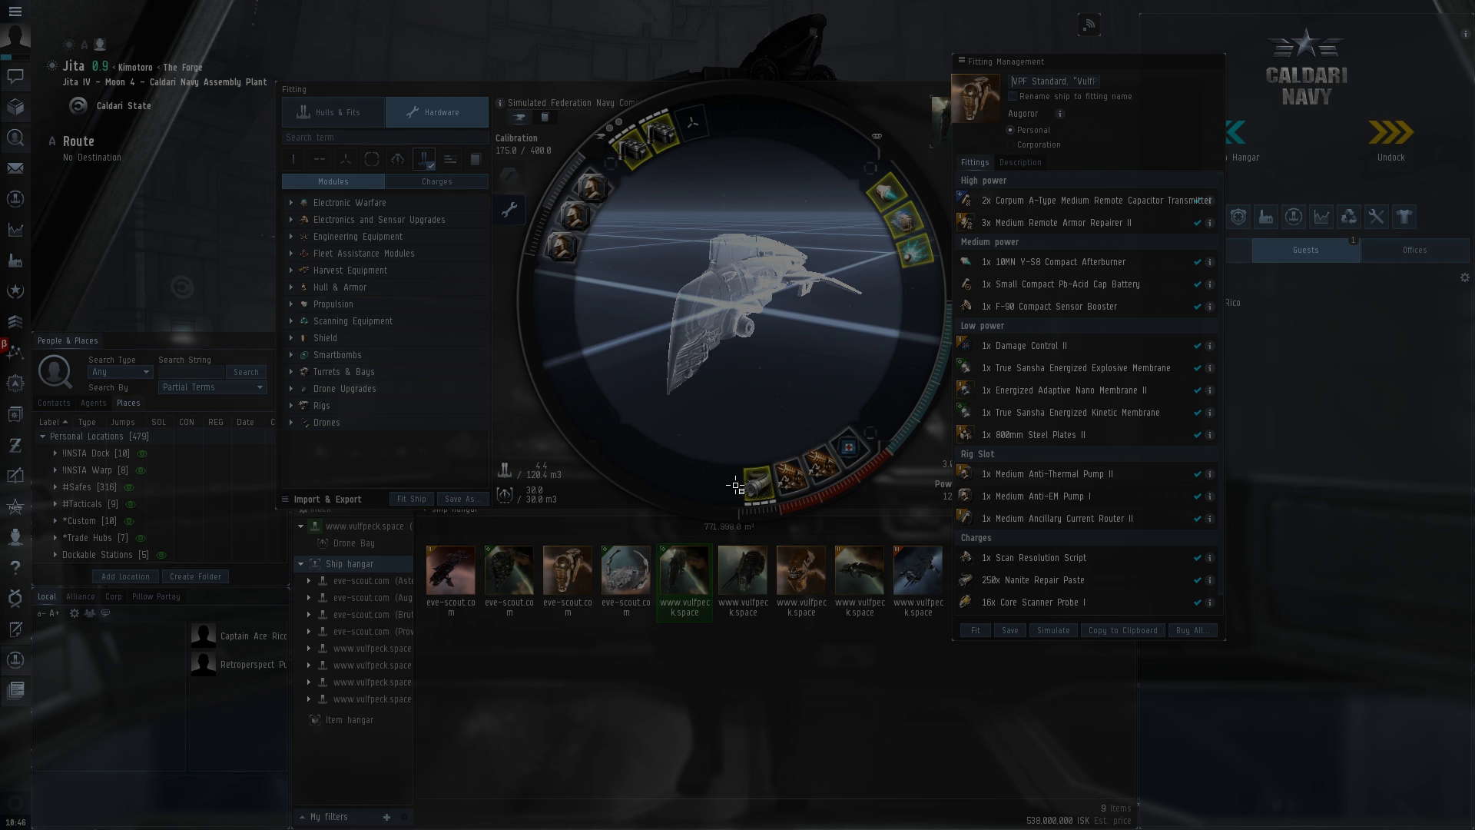
# Simulate the imported Augoror VPF Standard fit and bring its module list back to the front.
pyautogui.scroll(-1, 1228, 388)
pyautogui.scroll(1, 1228, 392)
pyautogui.scroll(-1, 1228, 399)
pyautogui.scroll(1, 1228, 408)
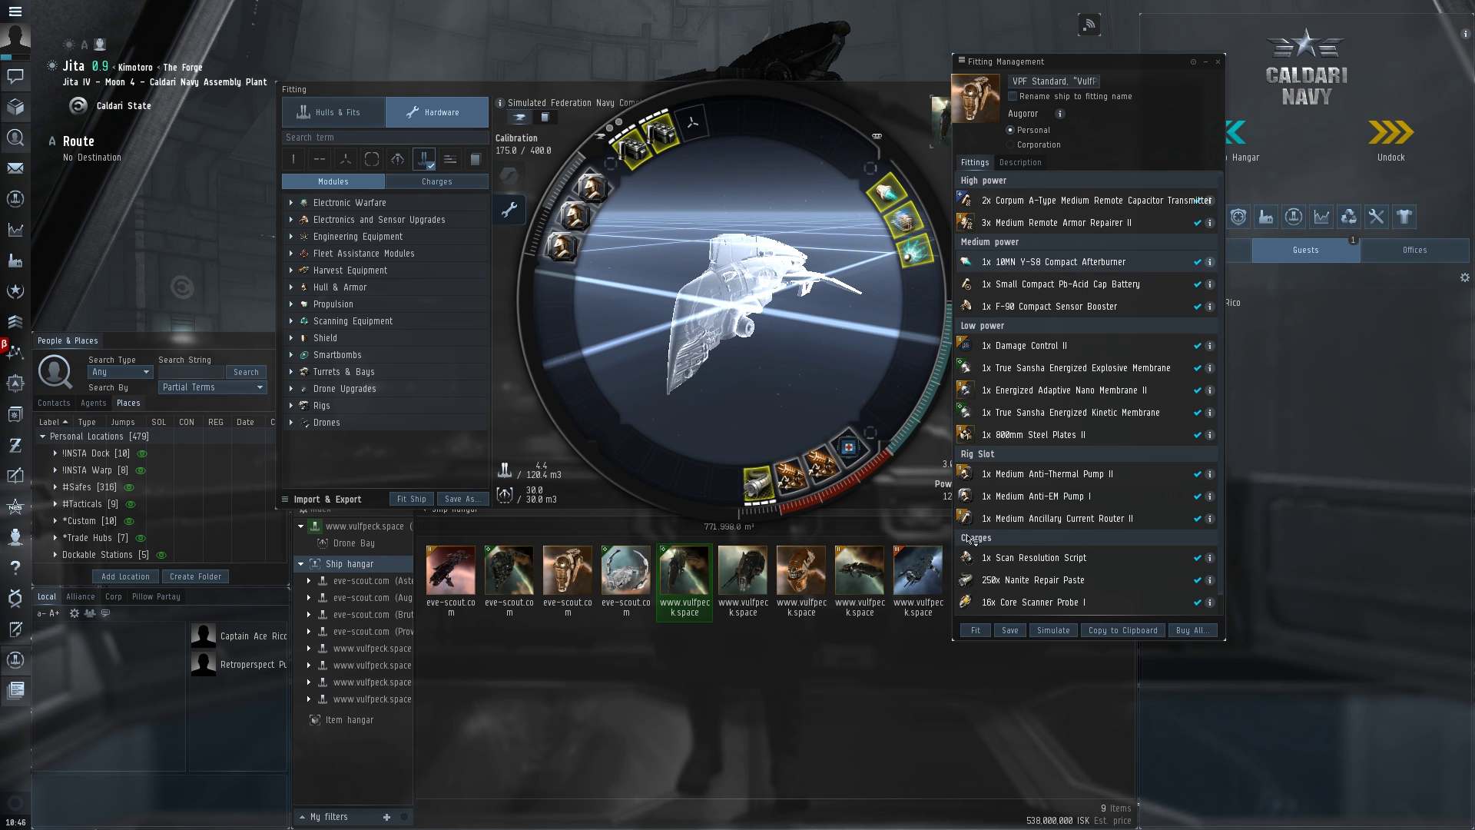
pyautogui.click(1053, 630)
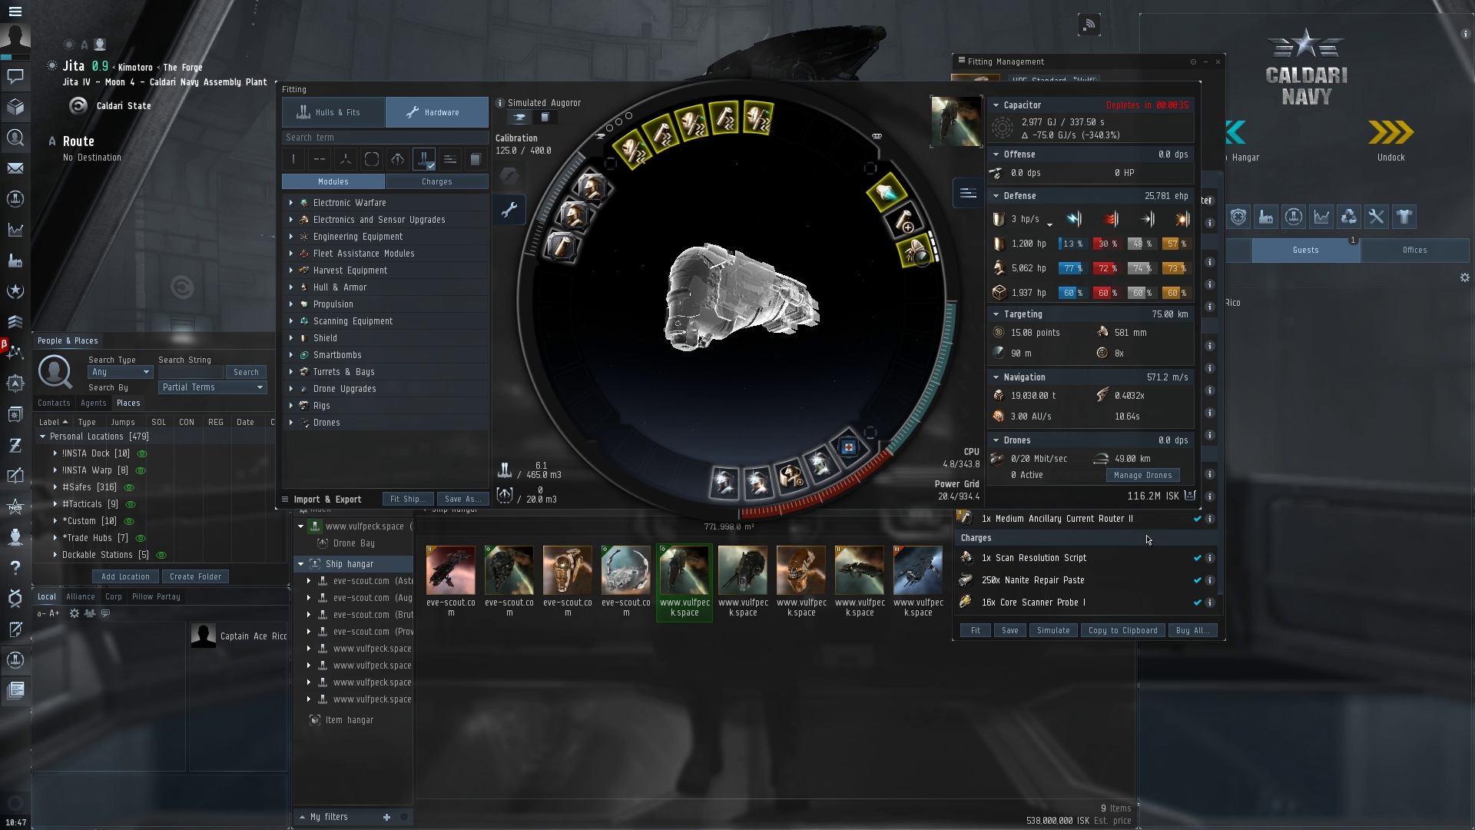
pyautogui.click(1076, 538)
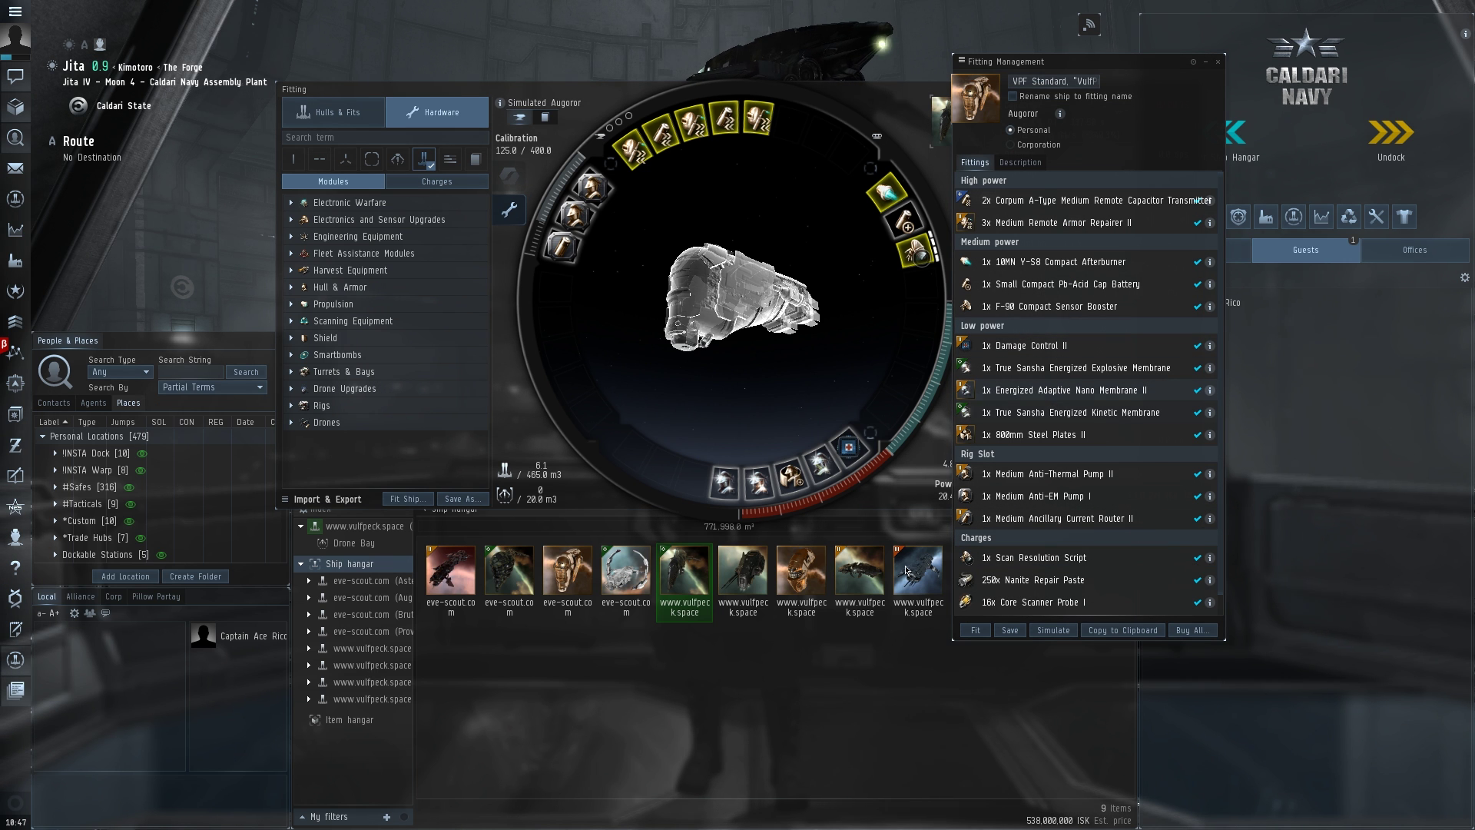